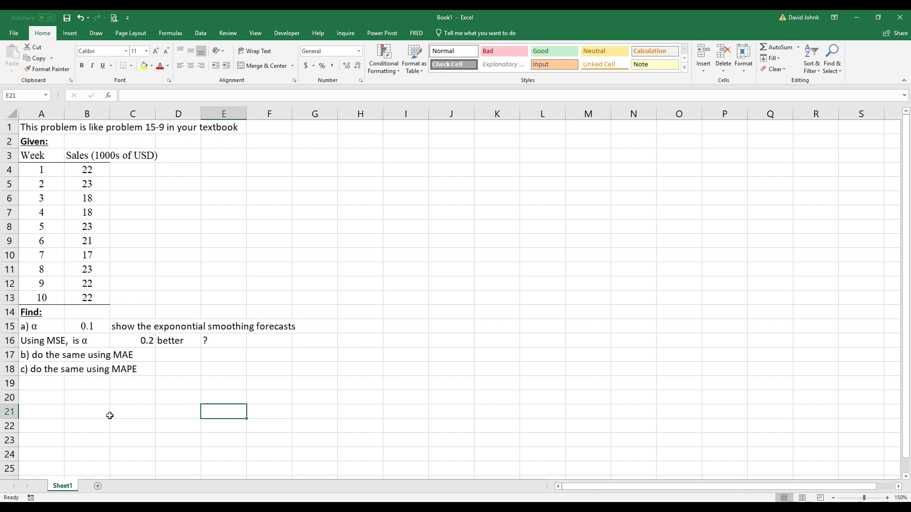
left_click_drag(29, 155, 74, 297)
left_click(150, 329)
left_click_drag(150, 330, 268, 331)
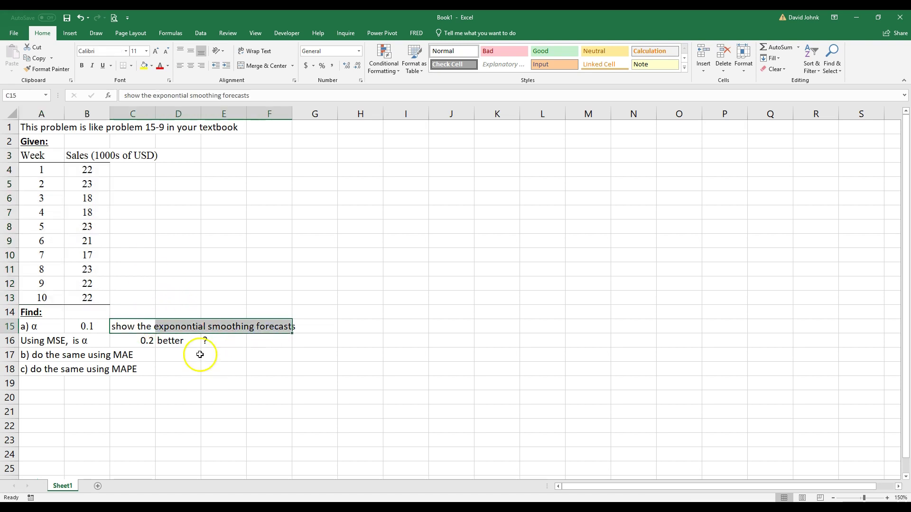
Correct the misspelled word in cell C15 so the text reads "show the exponential smoothing forecasts"
double_click(128, 327)
left_click_drag(182, 327, 185, 328)
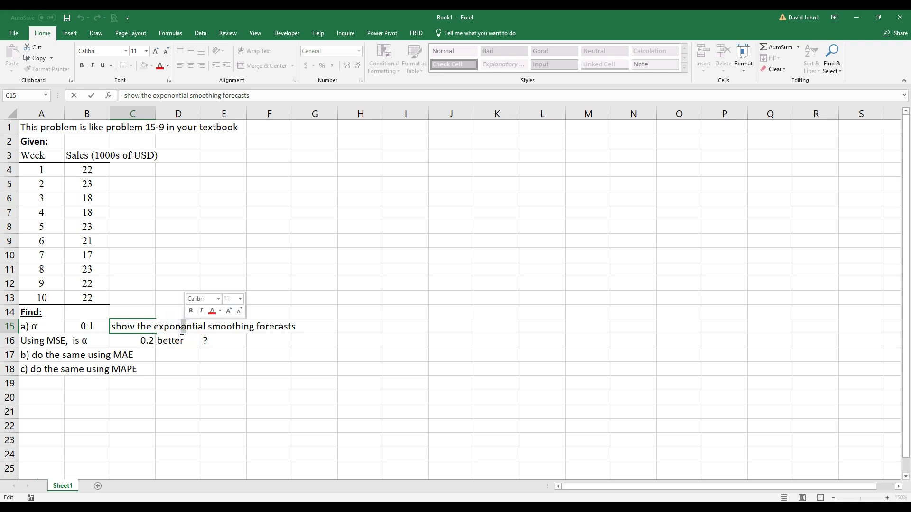
type("e")
left_click(191, 383)
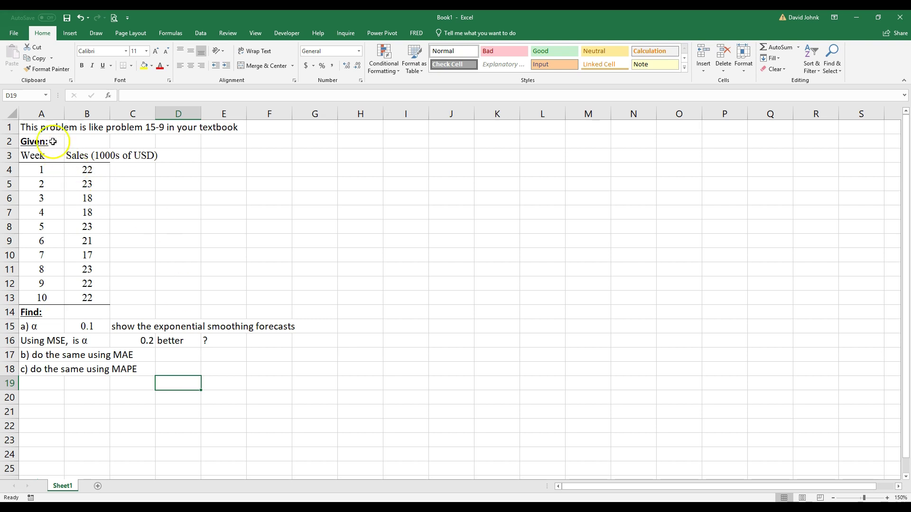
left_click_drag(28, 127, 213, 126)
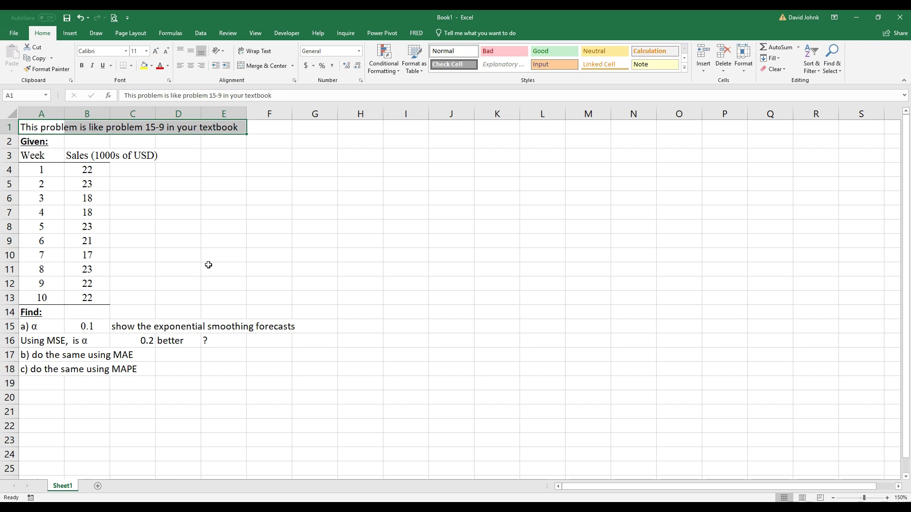
left_click(180, 344)
left_click(171, 411)
Insert a scatter chart with straight lines and markers from A3:B13, and place it slightly shortened in the empty area beside the data
left_click_drag(35, 156, 78, 297)
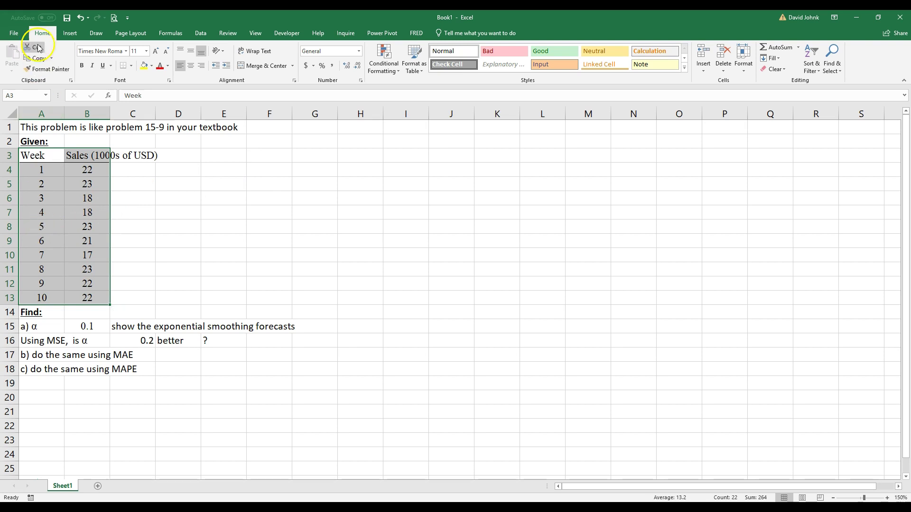
left_click(69, 33)
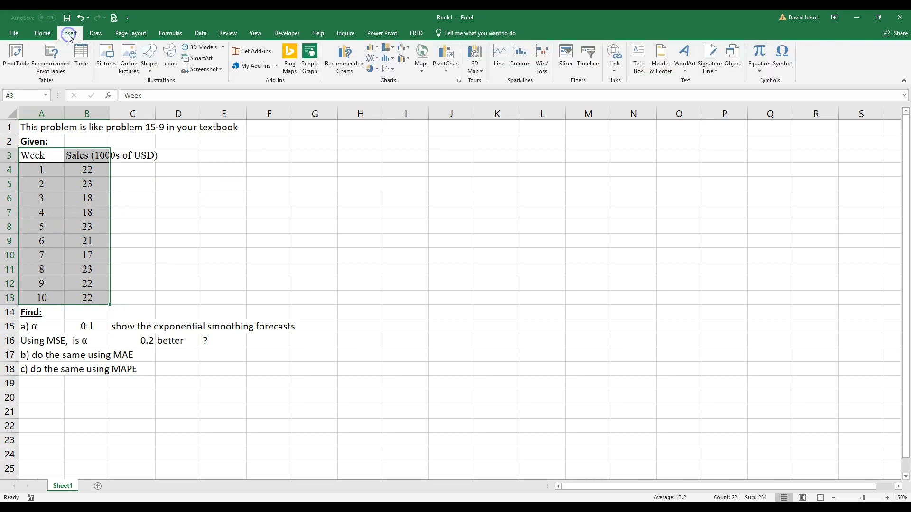
left_click(389, 69)
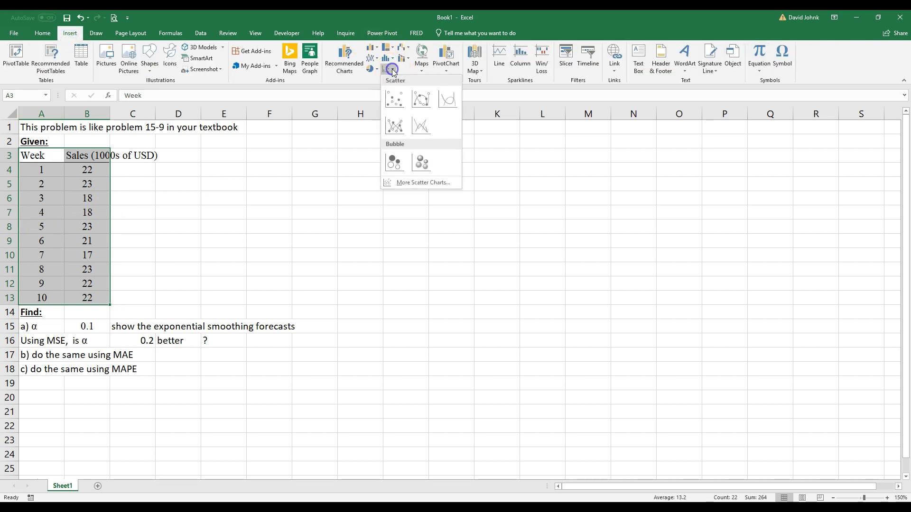
left_click(394, 127)
left_click_drag(362, 210, 452, 151)
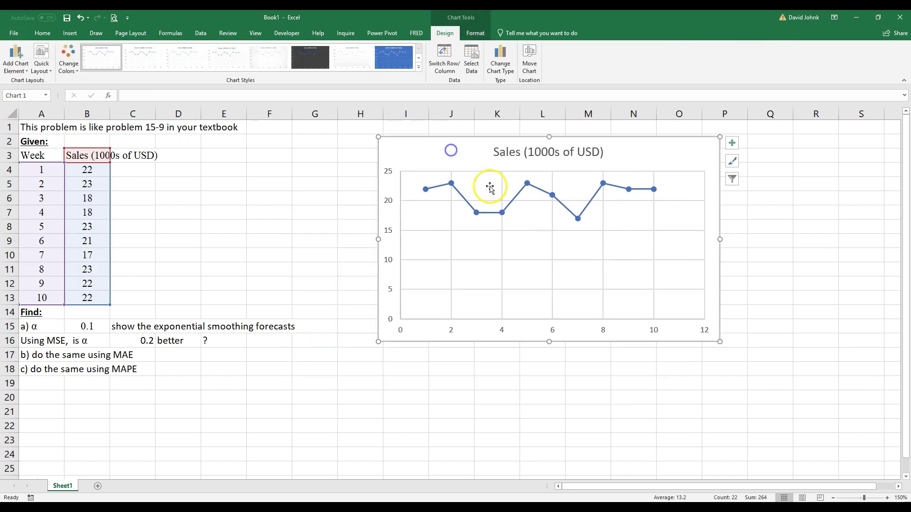
left_click_drag(720, 341, 715, 318)
left_click(588, 355)
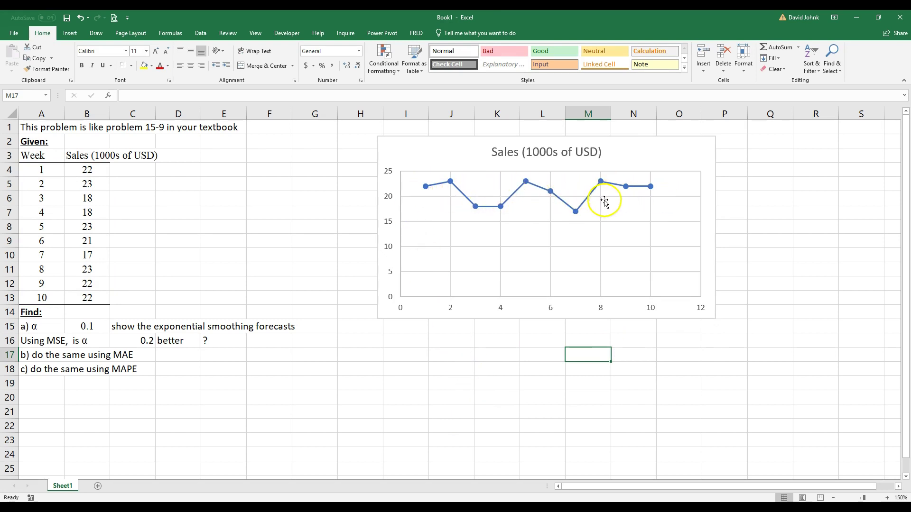
left_click(414, 401)
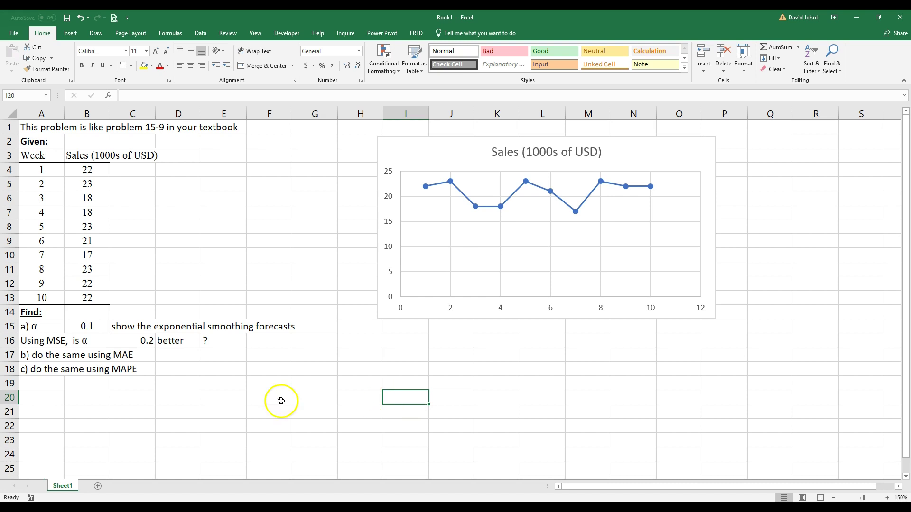
left_click_drag(126, 327, 286, 326)
left_click_drag(61, 327, 71, 322)
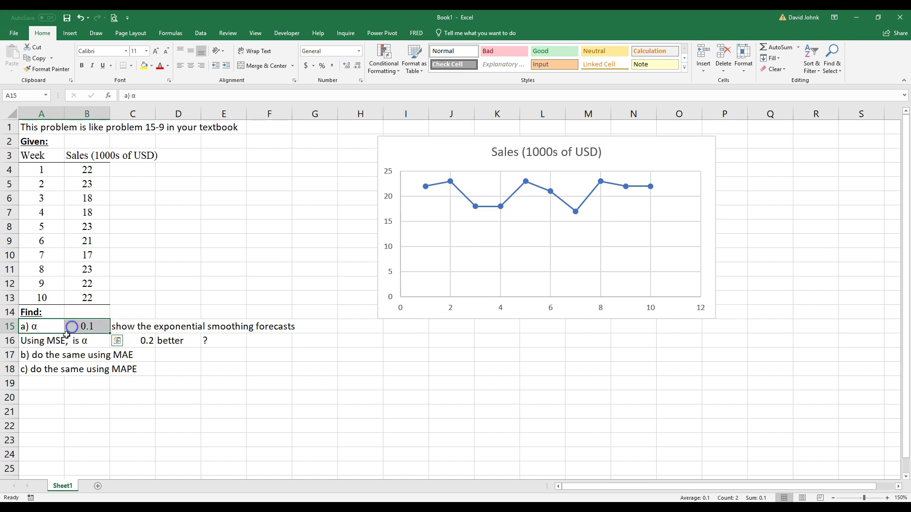
left_click(154, 344)
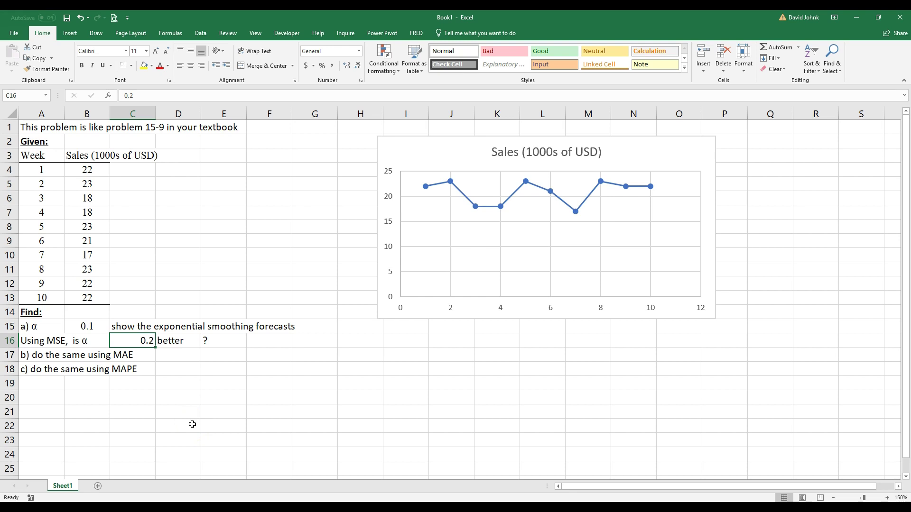
left_click(127, 355)
left_click(118, 369)
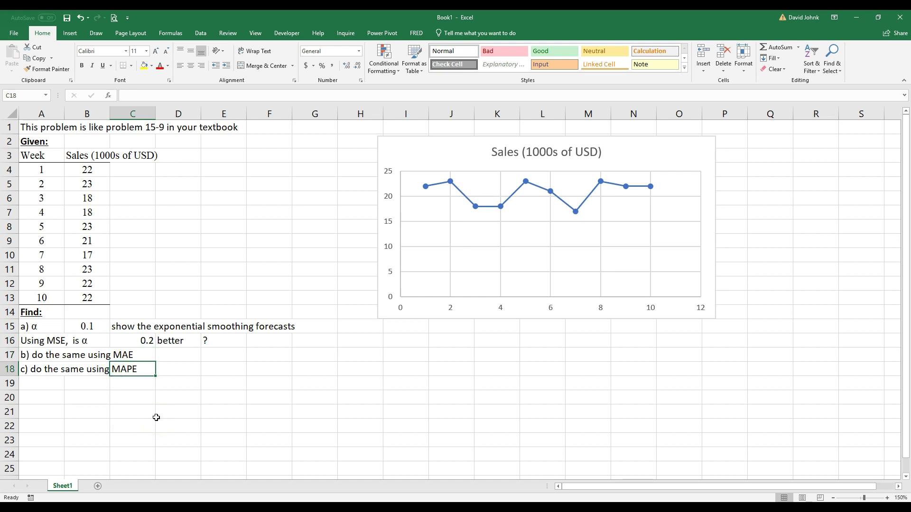
Enter the heading "Solution:" in cell A19 and format it bold and underlined
left_click(45, 388)
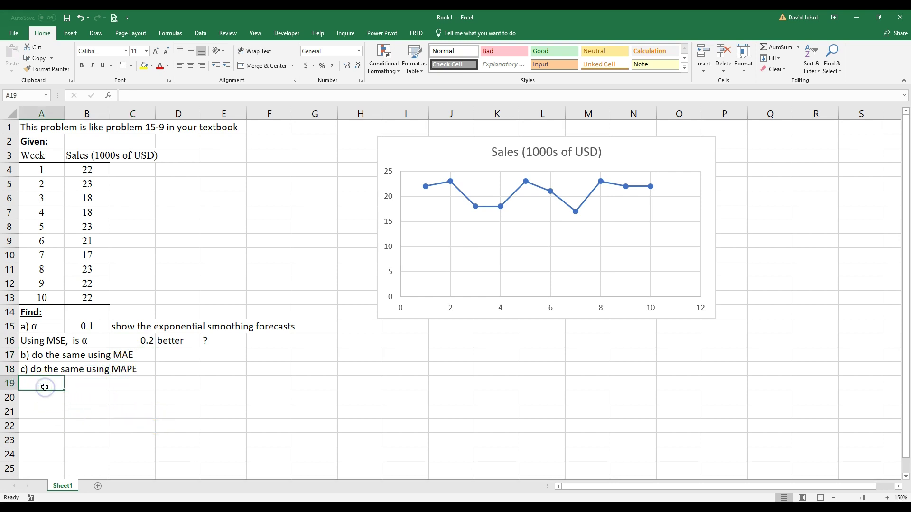
type("Solu")
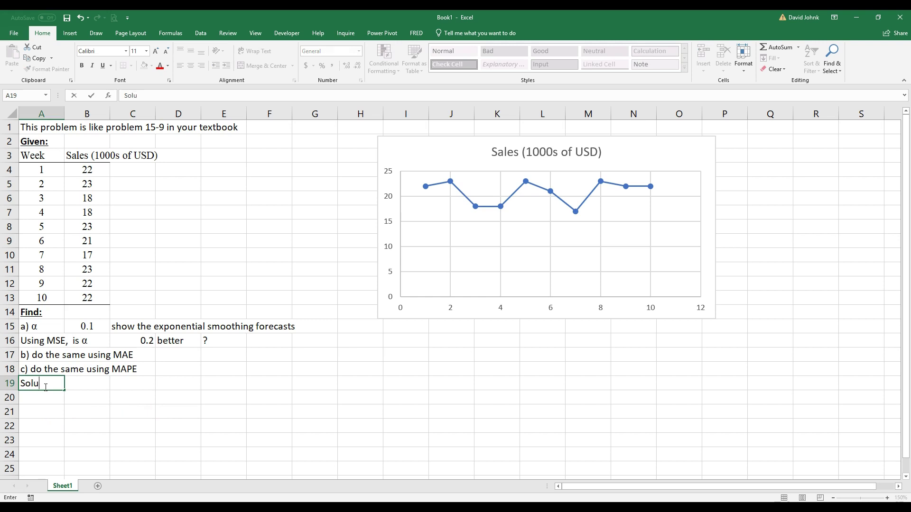
key("Return")
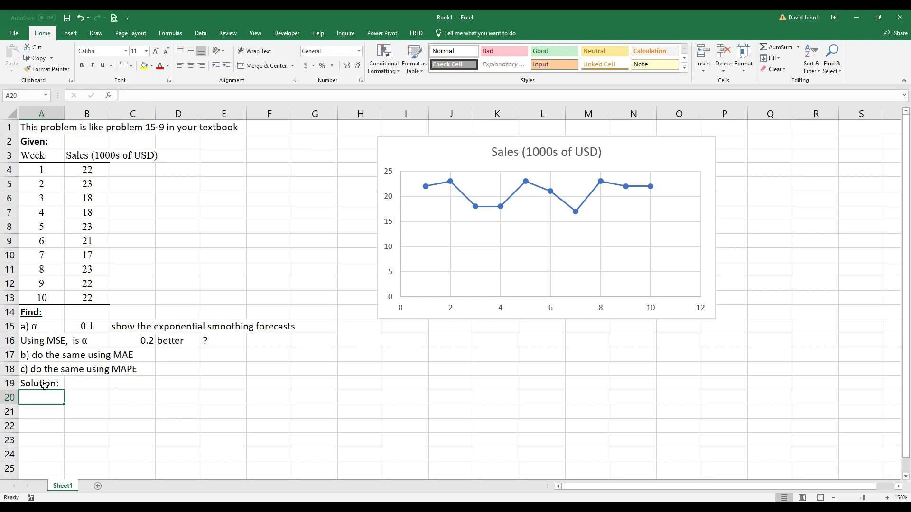
left_click(44, 386)
left_click(82, 65)
left_click(103, 66)
Copy the Week and Sales table in A3:B13 to cell A20 and fit column B to its heading
left_click_drag(36, 154, 76, 296)
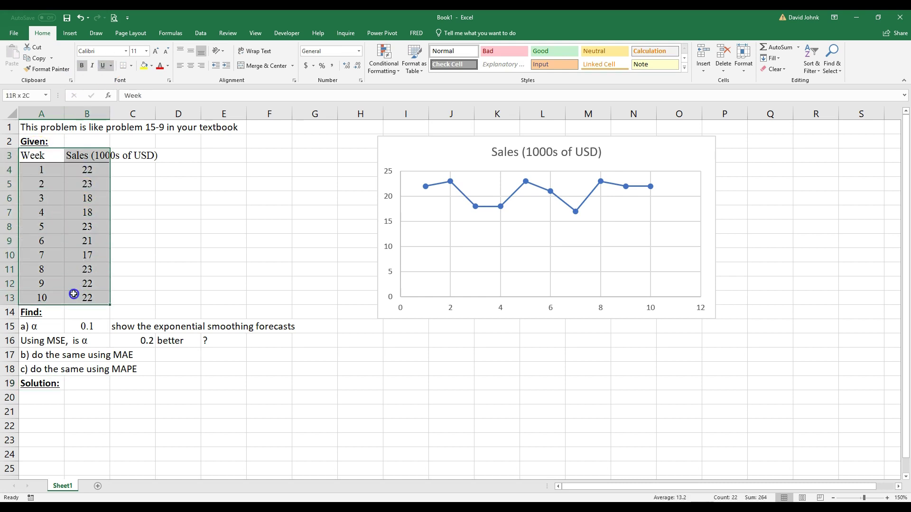
right_click(70, 262)
left_click(93, 281)
left_click(41, 398)
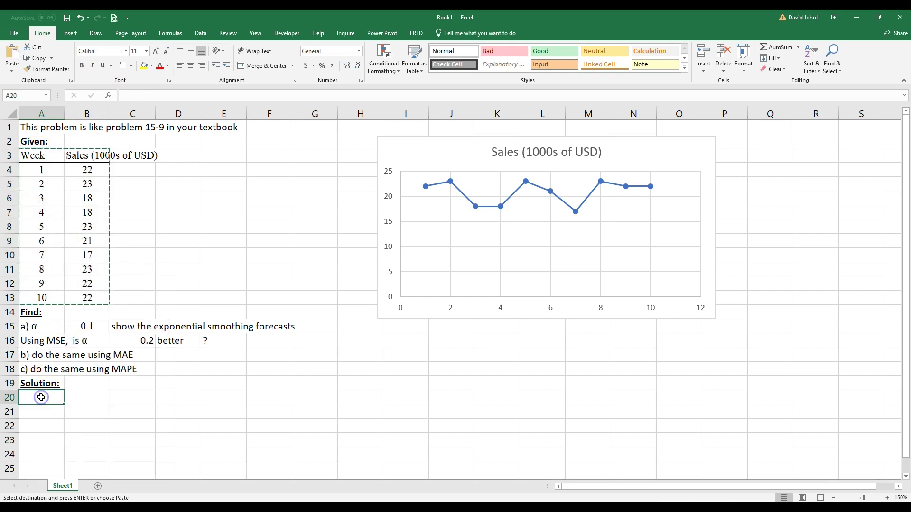
key("ctrl+v")
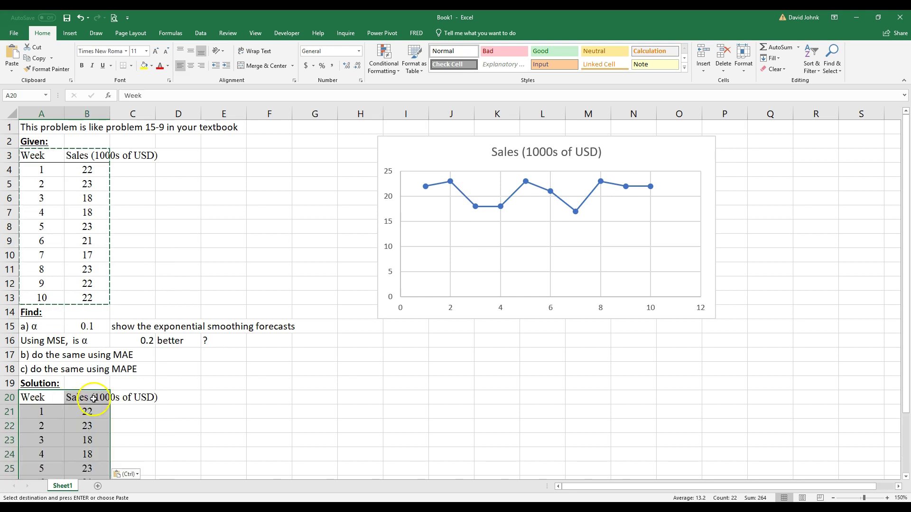
double_click(109, 113)
left_click(129, 425)
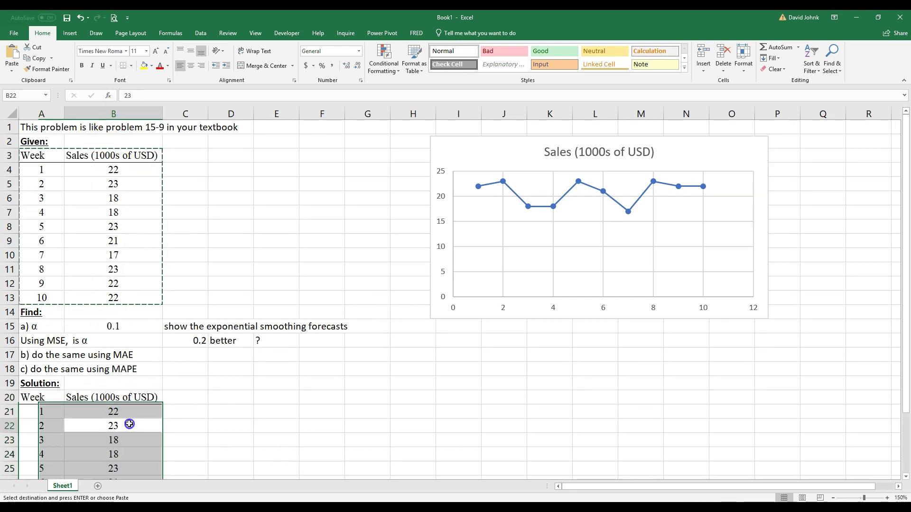
left_click(154, 215)
key("Escape")
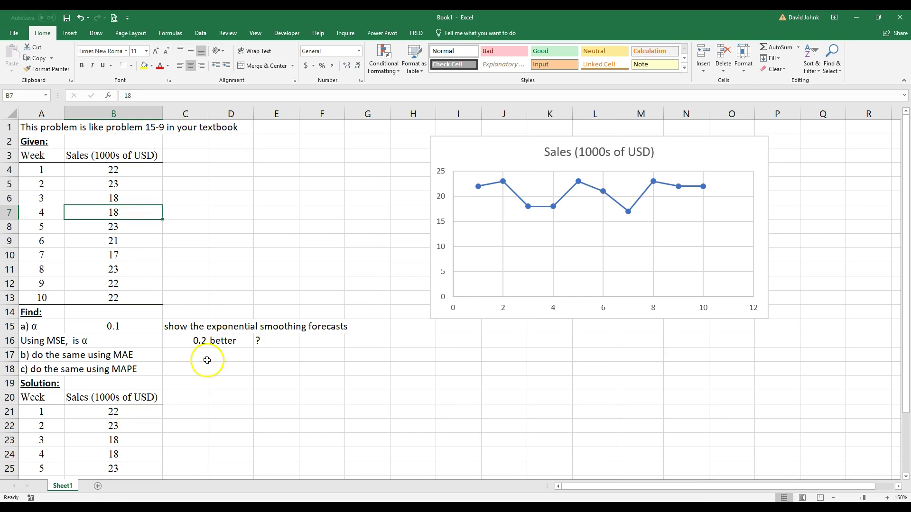
Paste the prepared exponential smoothing formula and the forecast and error column headings starting at cell C19
left_click(195, 421)
scroll(219, 395, "down", 1)
scroll(219, 396, "up", 1)
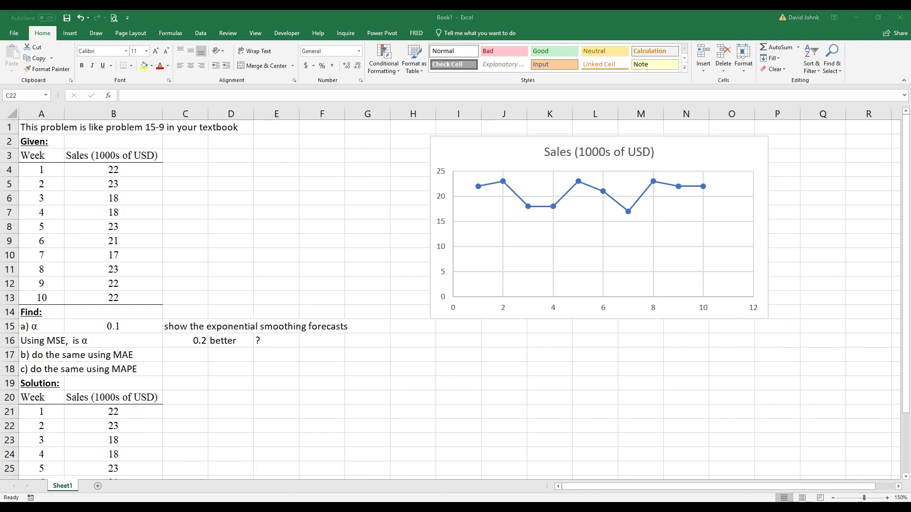
key("ctrl+c")
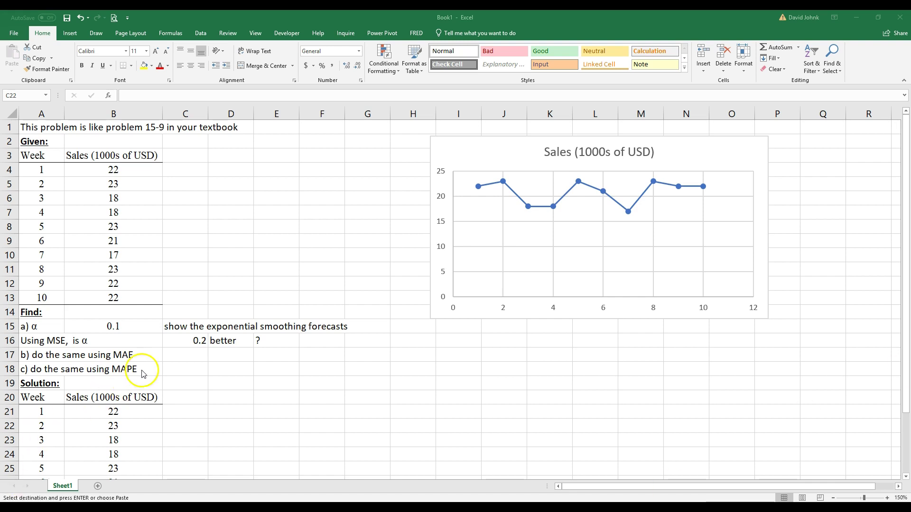
left_click(182, 382)
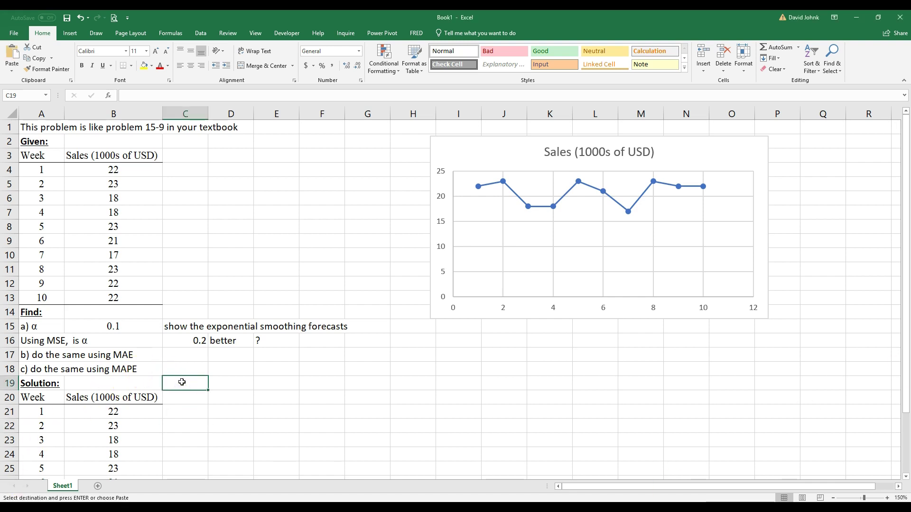
key("ctrl+v")
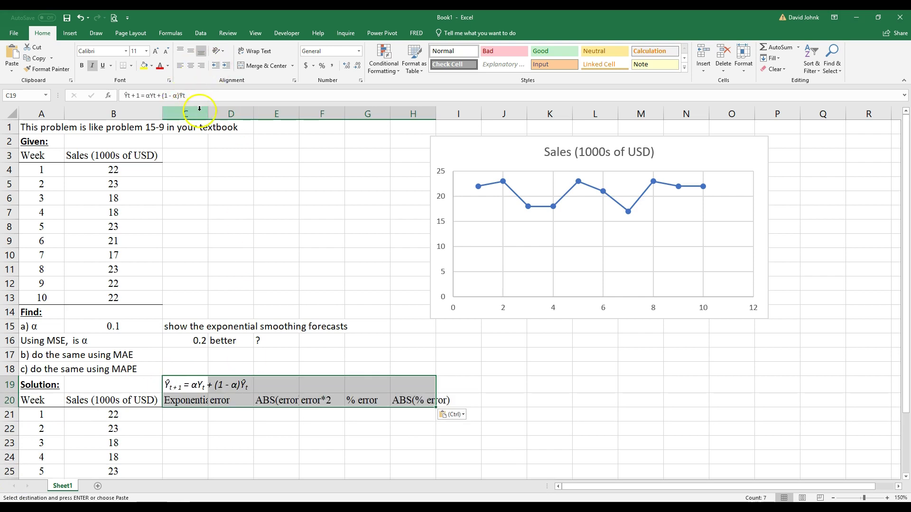
Adjust the widths of columns C, E and H to fit the pasted headings in row 20
double_click(208, 113)
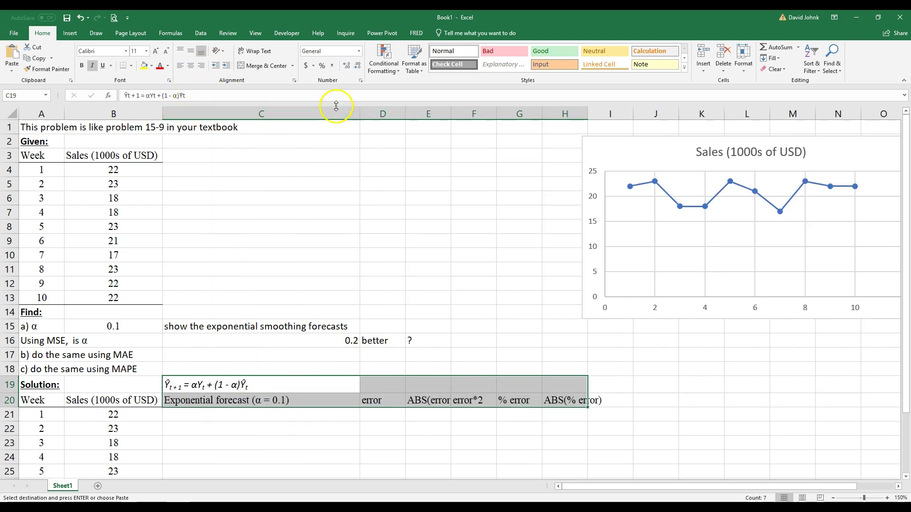
left_click_drag(359, 113, 299, 122)
left_click_drag(392, 113, 405, 113)
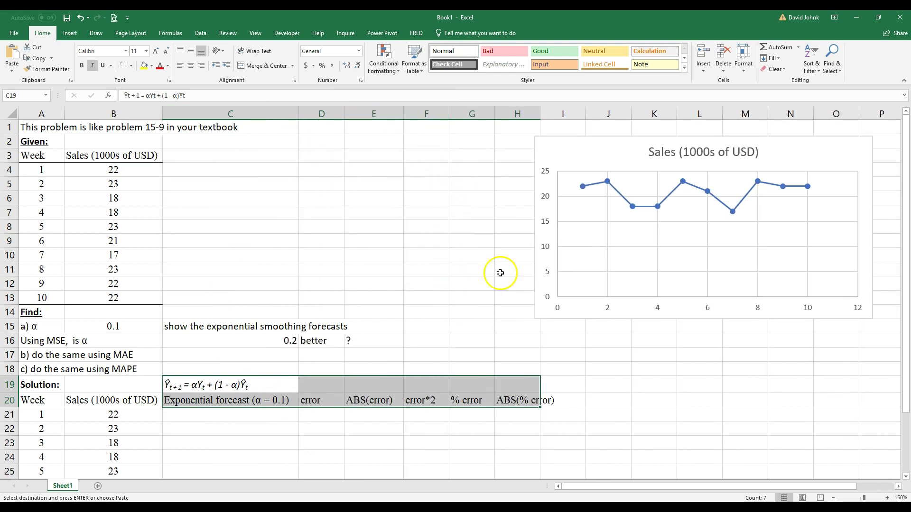
left_click_drag(541, 112, 559, 112)
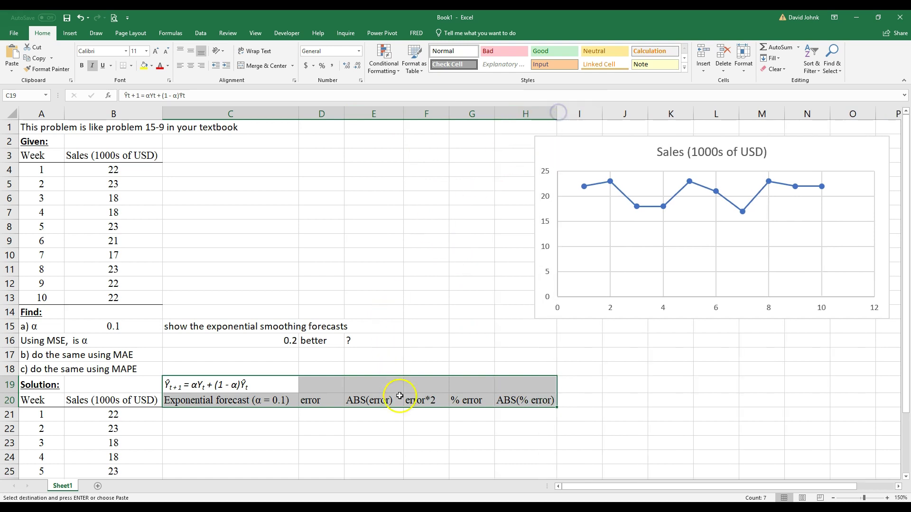
Change the squared-error heading in cell F20 to "error^2"
double_click(425, 399)
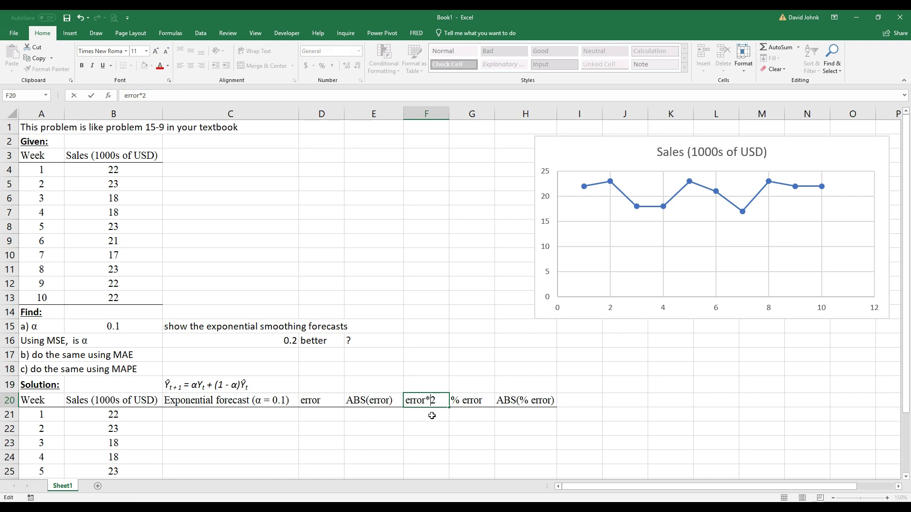
key("BackSpace")
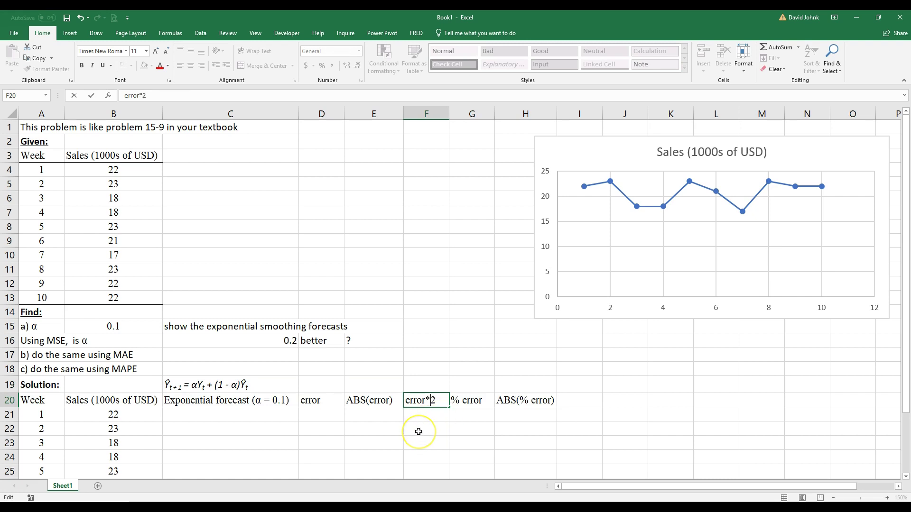
key("BackSpace")
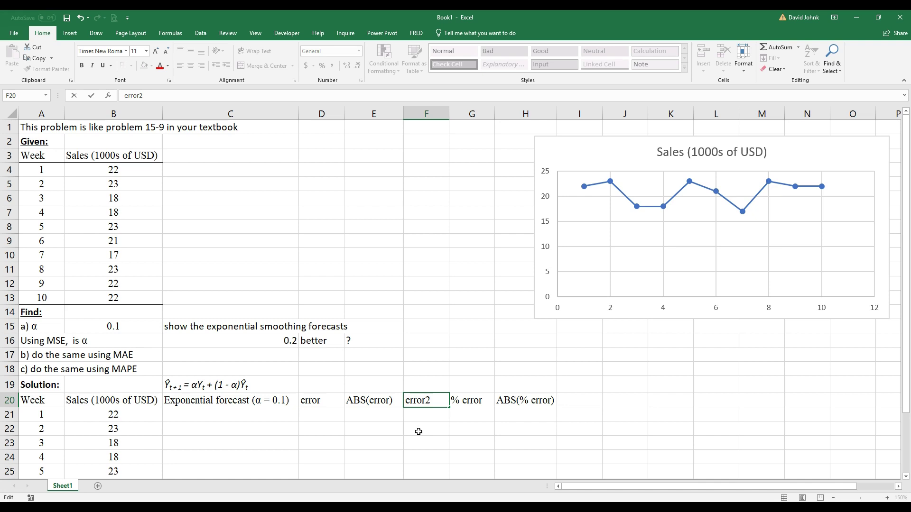
key("Return")
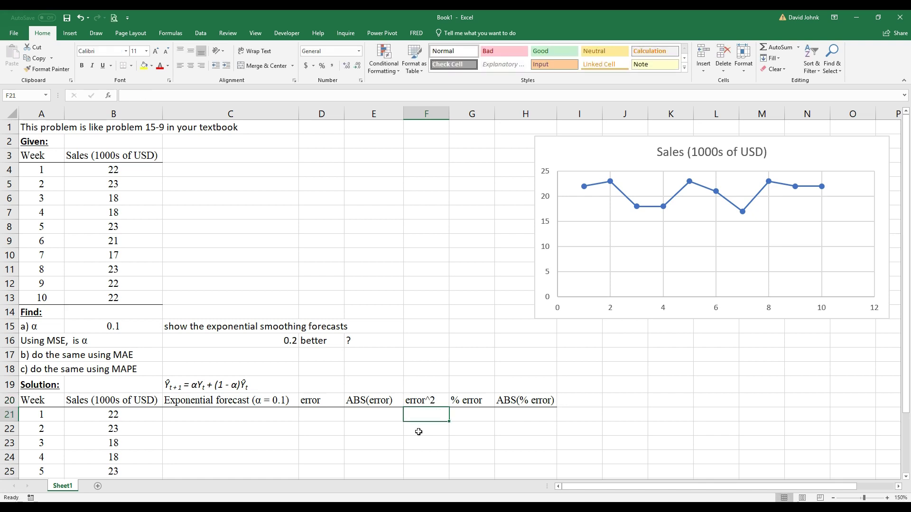
Add a bottom border across C30:H30 to close off the solution table
left_click(385, 425)
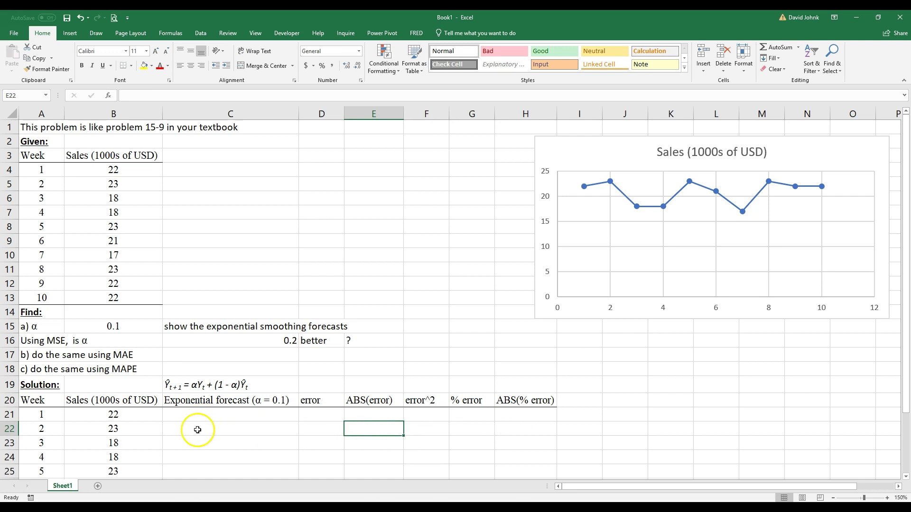
scroll(197, 429, "down", 2)
left_click_drag(183, 452, 536, 457)
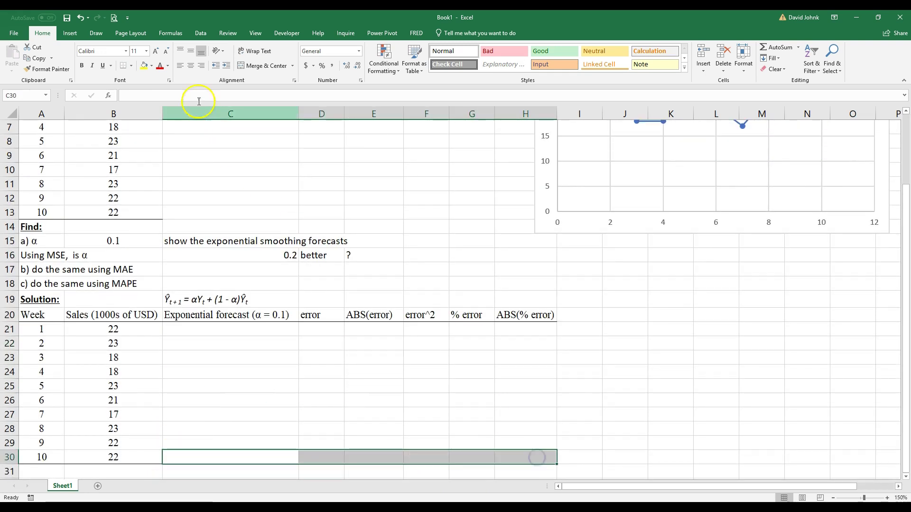
left_click(37, 241)
left_click(264, 315)
left_click(239, 356)
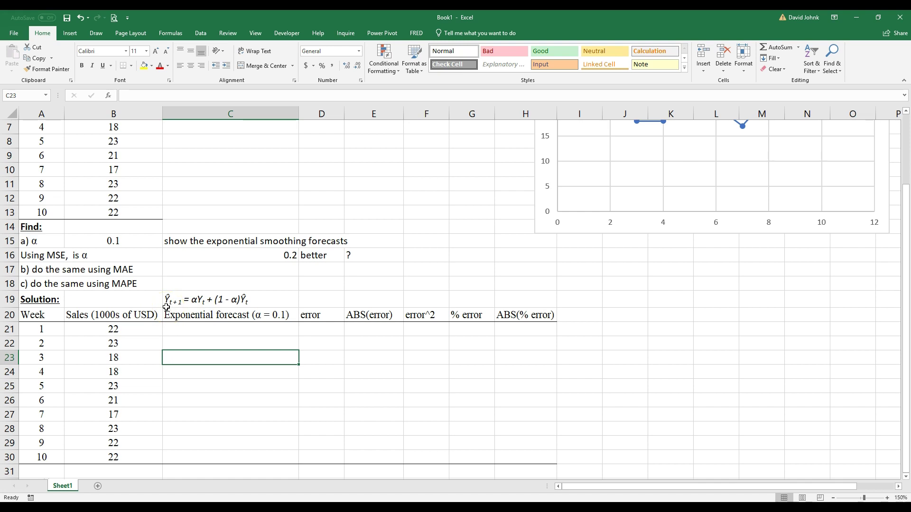
left_click(127, 331)
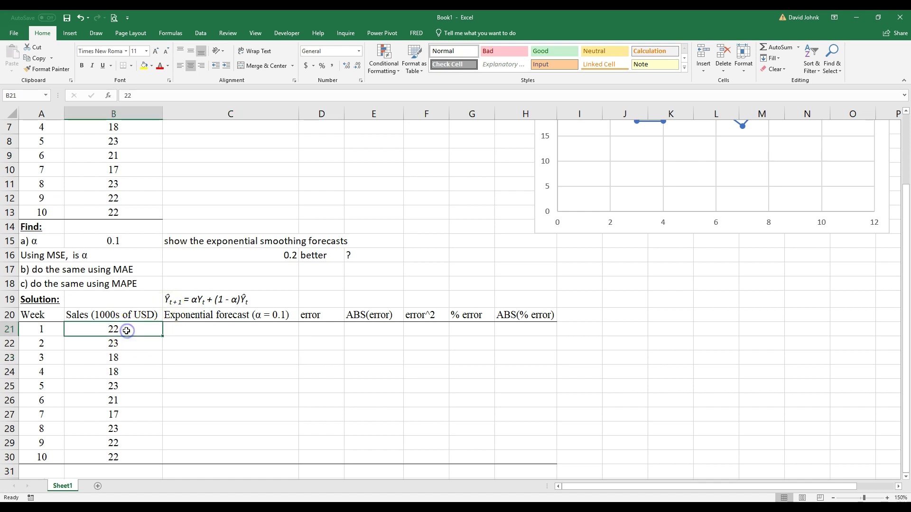
left_click(184, 344)
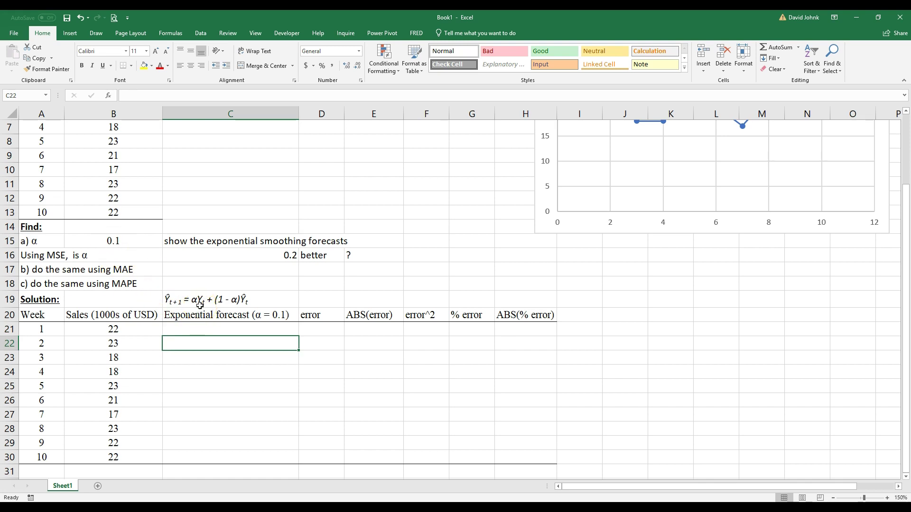
left_click(110, 330)
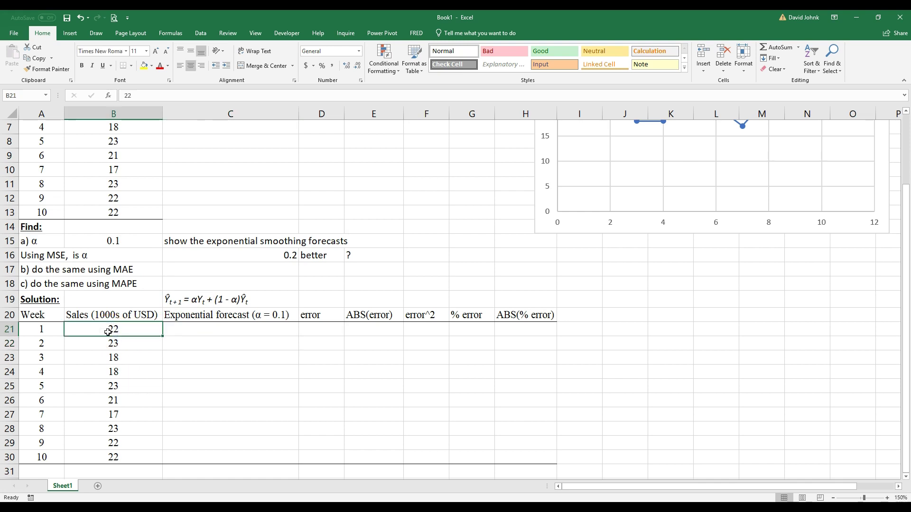
left_click(212, 327)
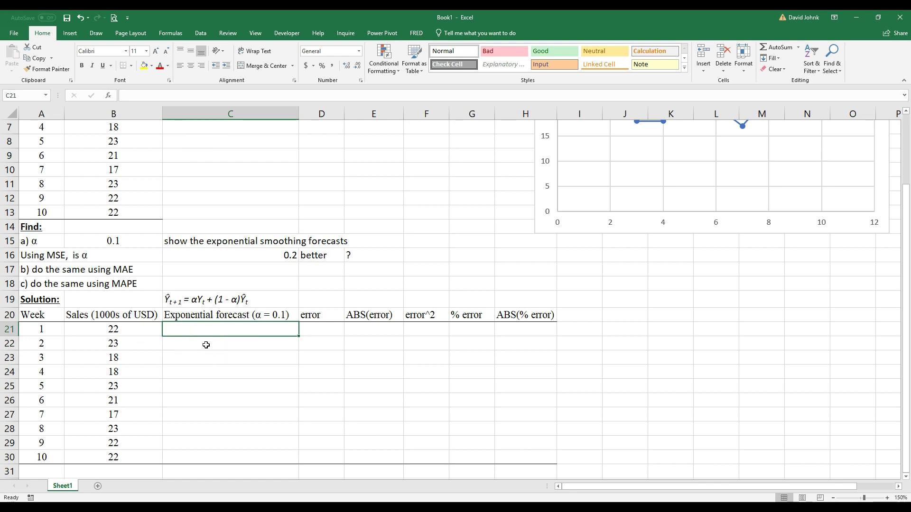
Enter the week 2 exponential forecast in C22 as =$B$15*B21+(1-$B$15)*B21, with alpha as an absolute reference
left_click(201, 347)
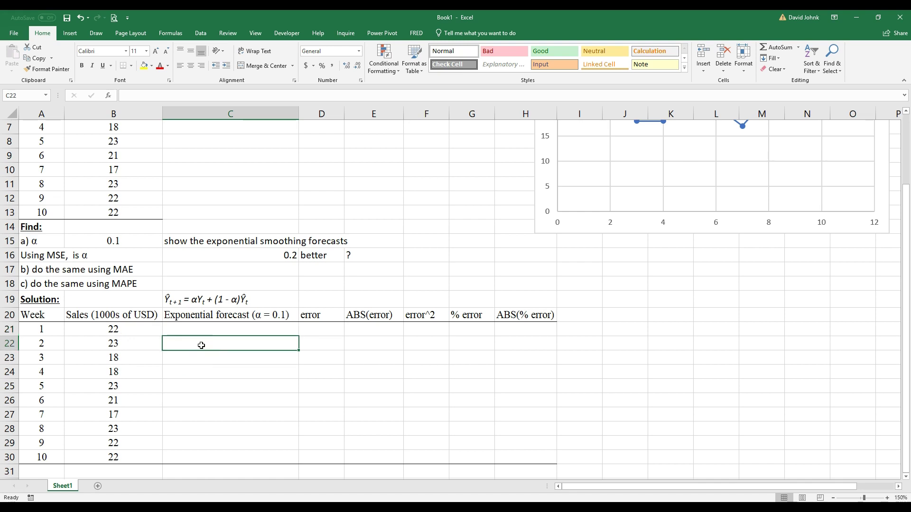
type("=")
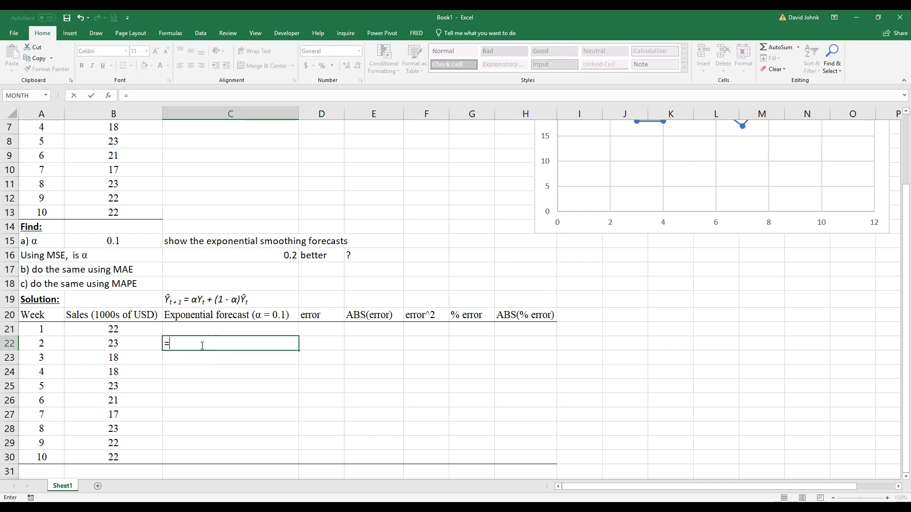
left_click(206, 332)
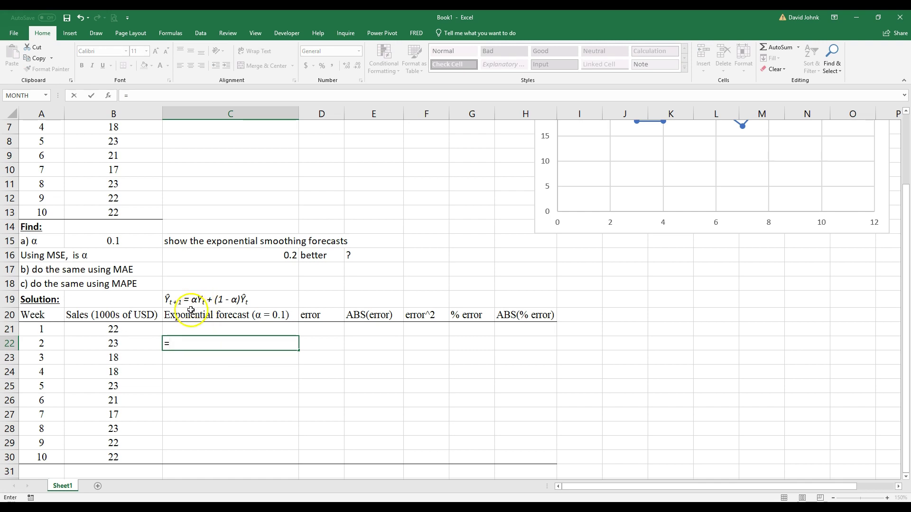
left_click(107, 243)
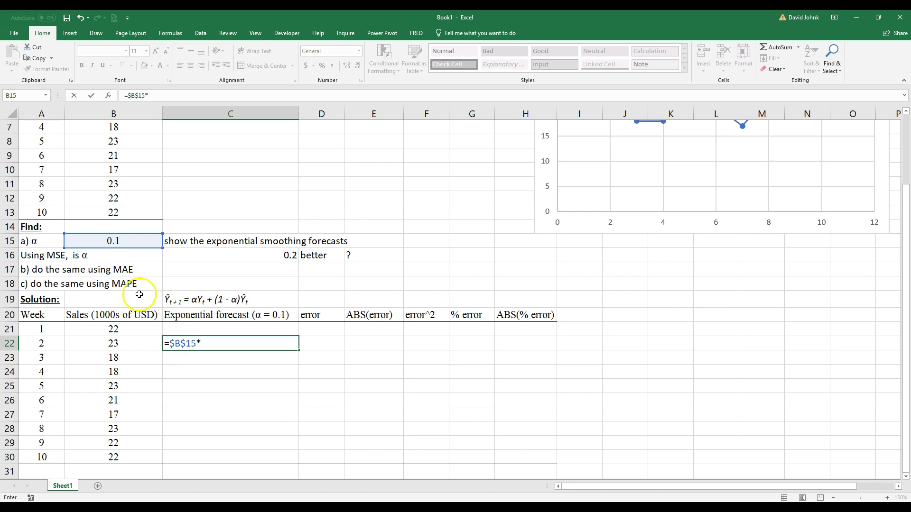
left_click(117, 330)
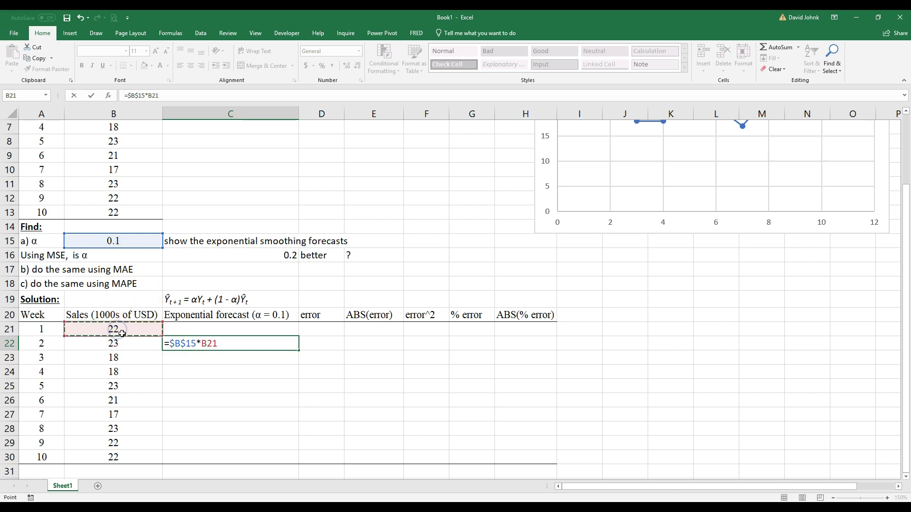
type("+(1-")
left_click(106, 242)
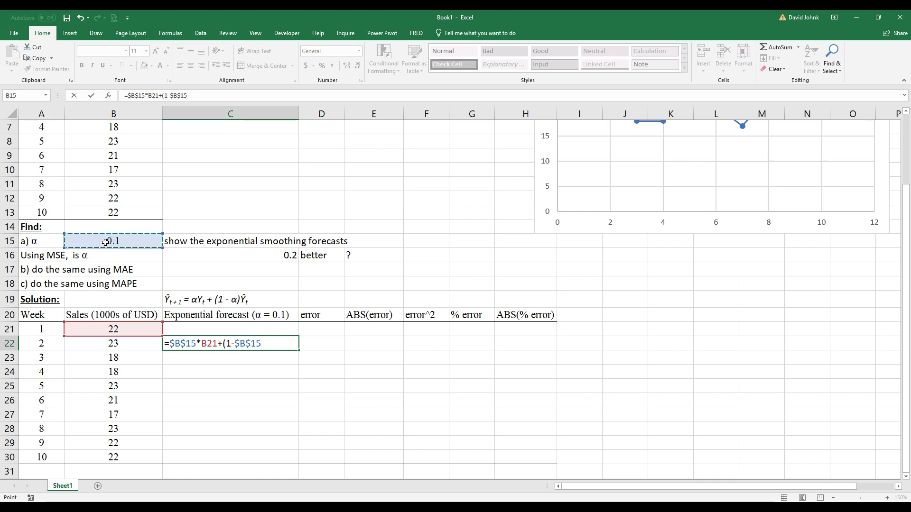
type(")*")
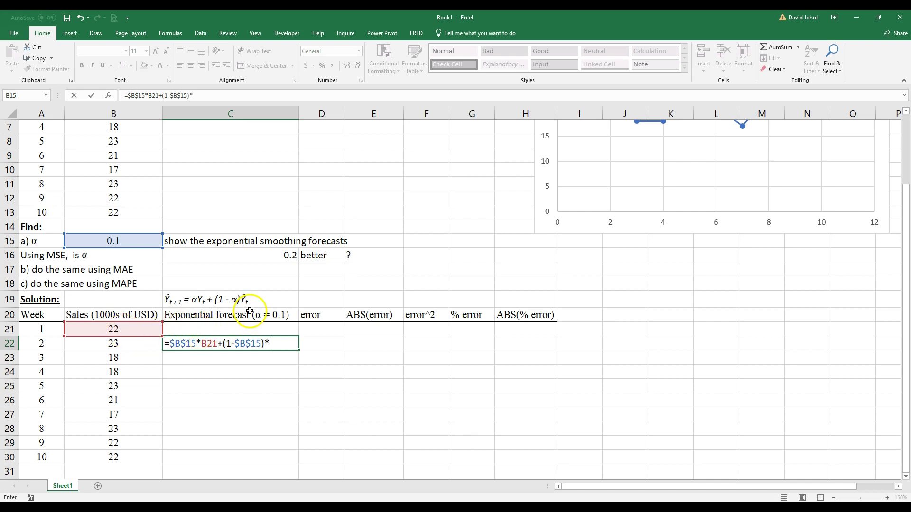
left_click(125, 330)
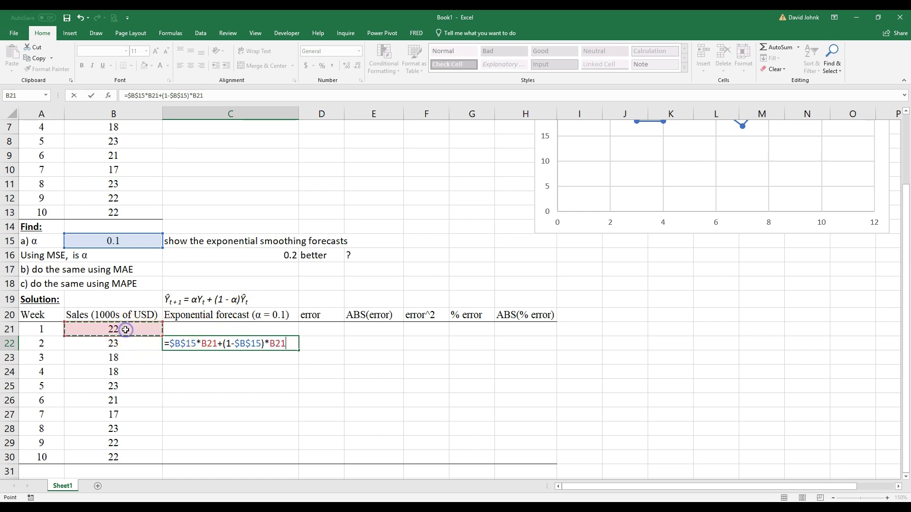
key("Return")
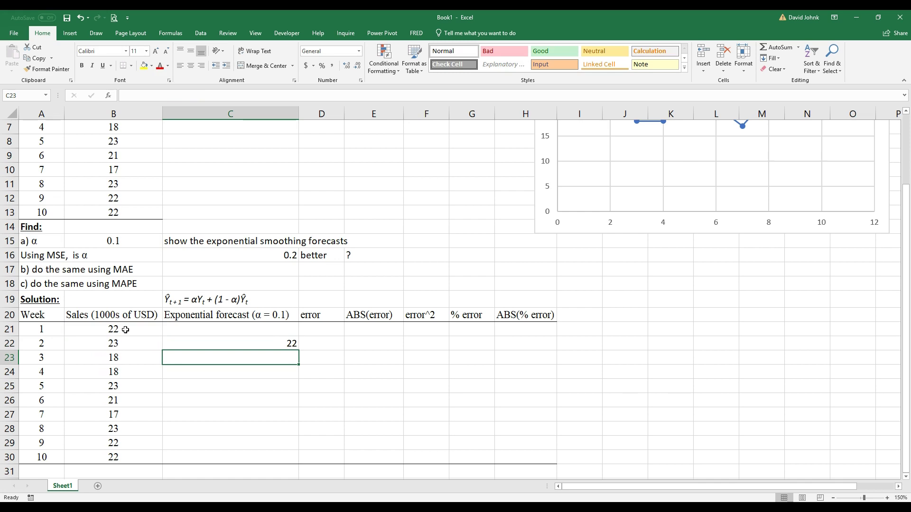
Copy the forecast formula from C22 into C23 and replace its final reference with C22, giving =$B$15*B22+(1-$B$15)*C22
left_click(229, 342)
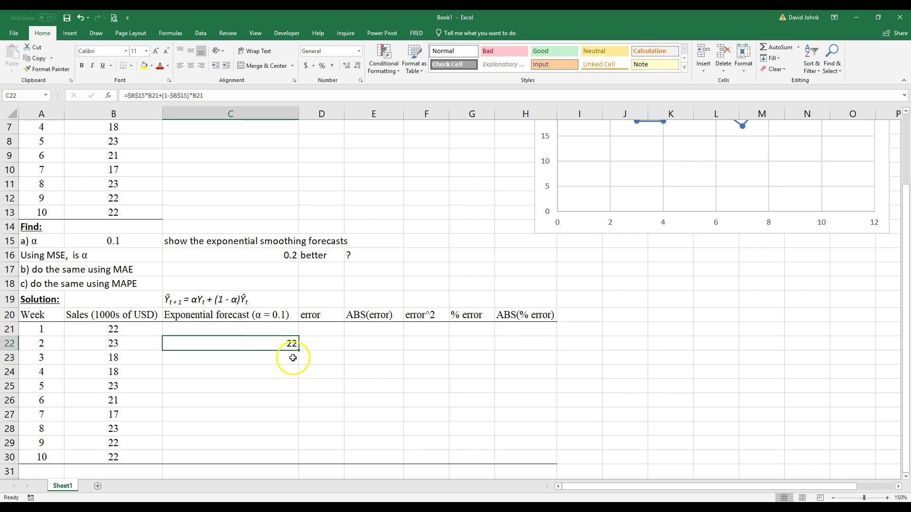
left_click_drag(299, 351, 282, 362)
double_click(262, 359)
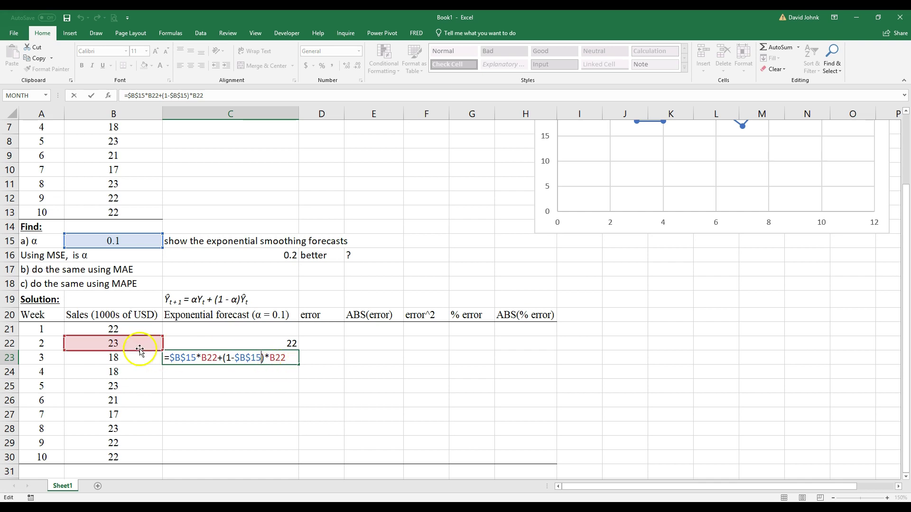
left_click(271, 357)
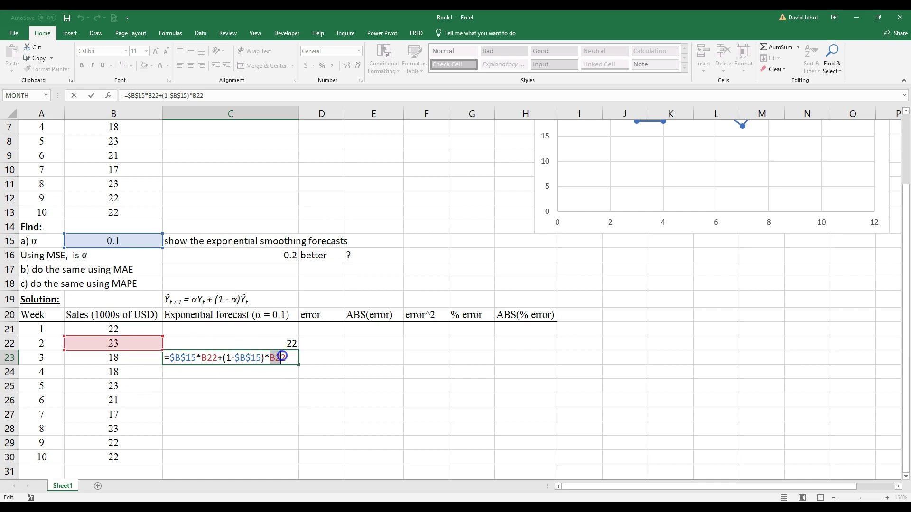
left_click(246, 341)
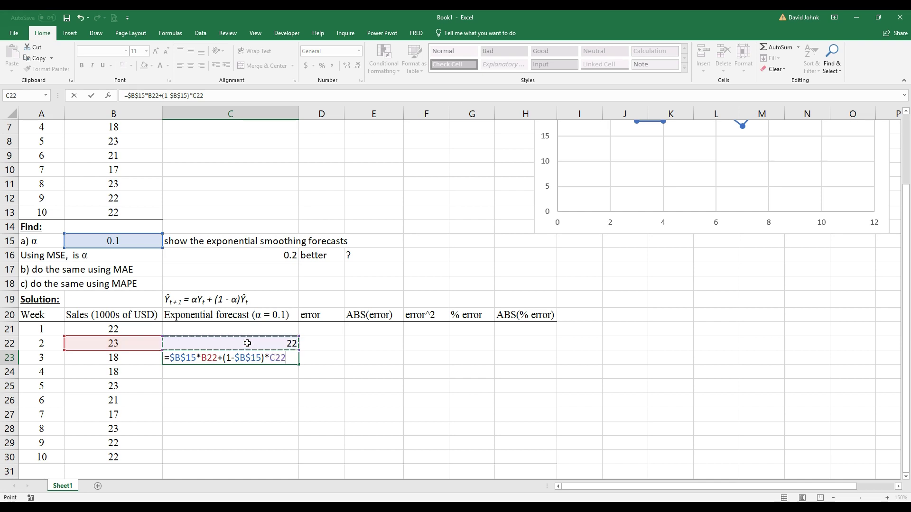
key("Return")
Check the forecast formulas in C22 and C23, and fill the C23 formula down through week 10 in C30
double_click(247, 343)
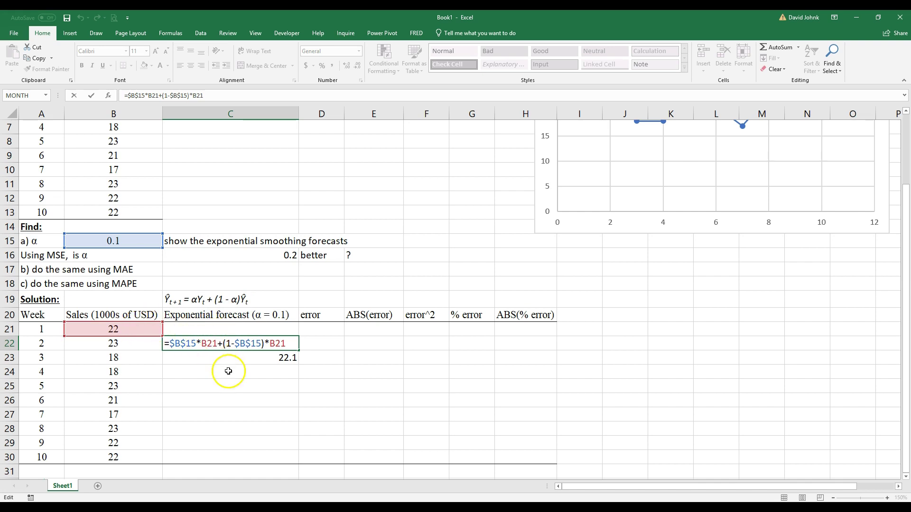
key("ctrl+Return")
left_click(244, 364)
double_click(236, 357)
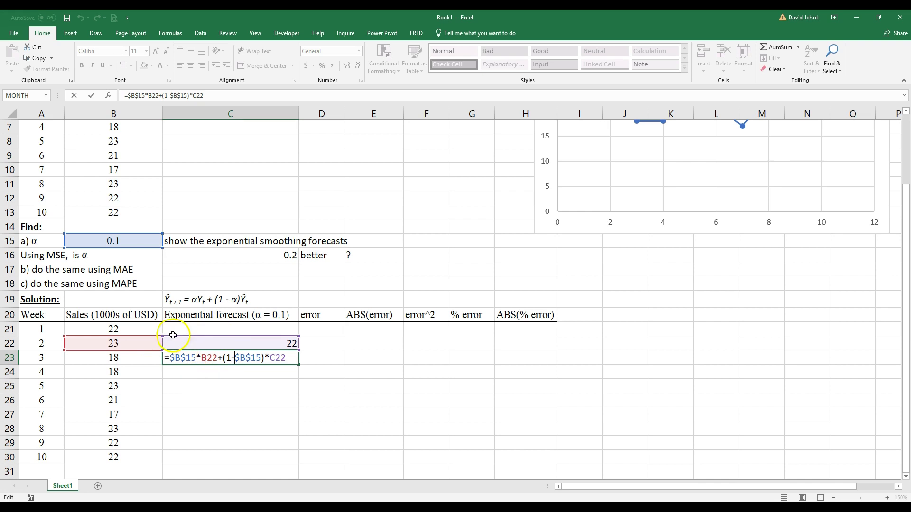
key("ctrl+Return")
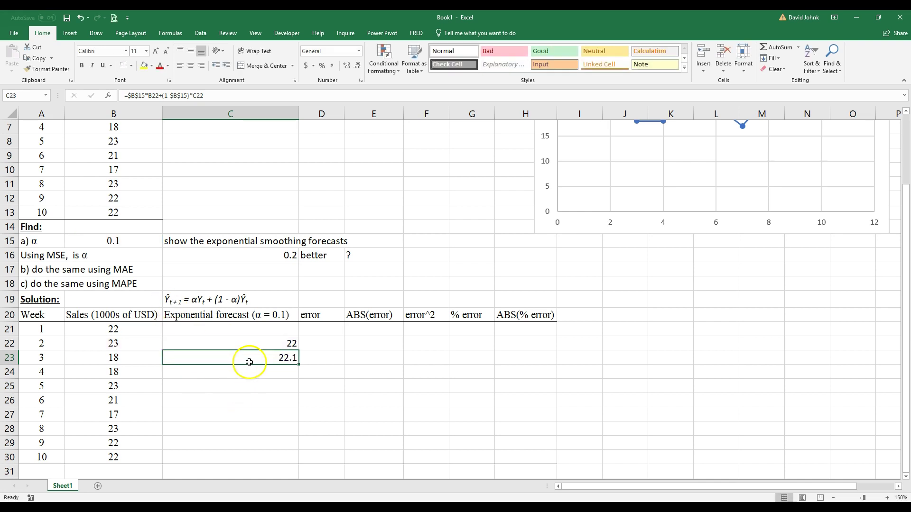
left_click_drag(299, 366, 295, 459)
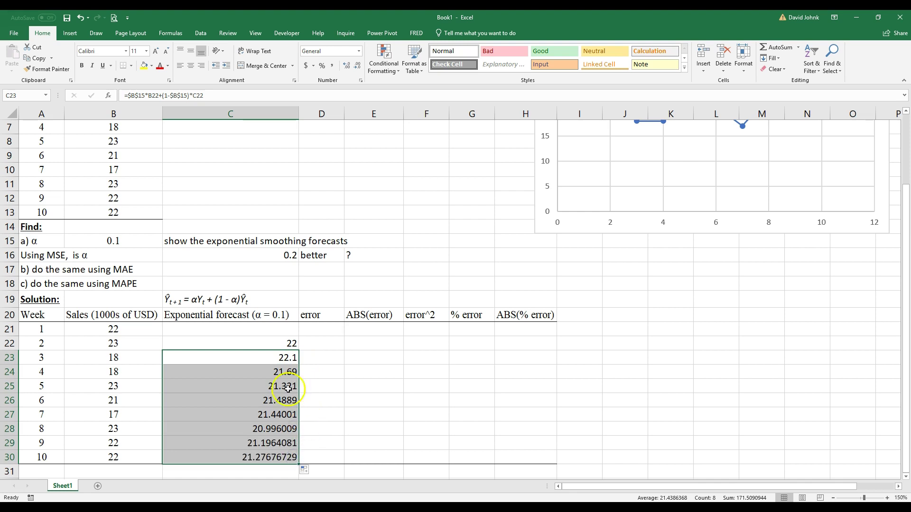
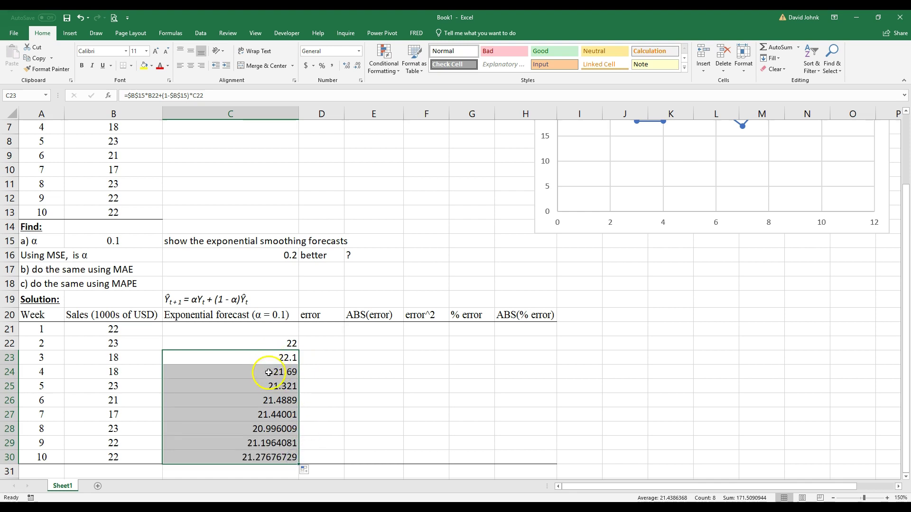
Format the forecasts in C22:C30 to show two decimal places
left_click(46, 73)
left_click_drag(239, 343, 242, 455)
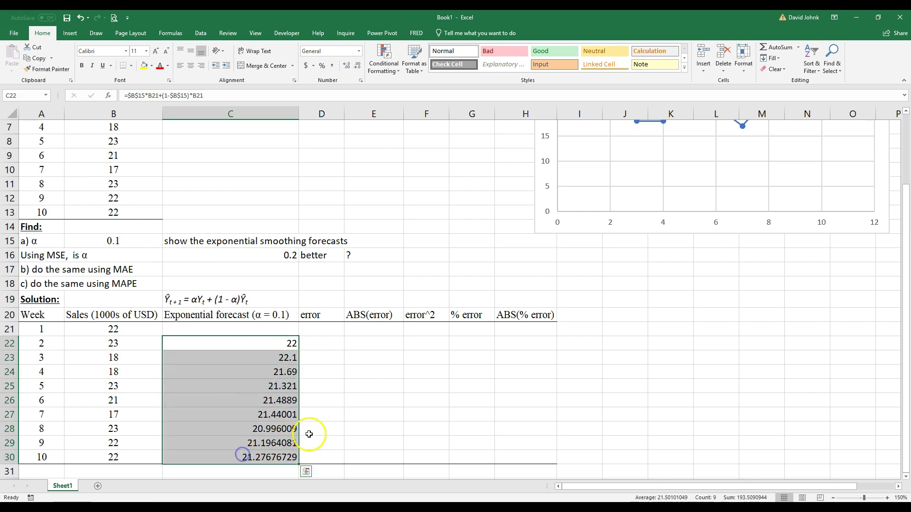
left_click_drag(292, 345, 263, 457)
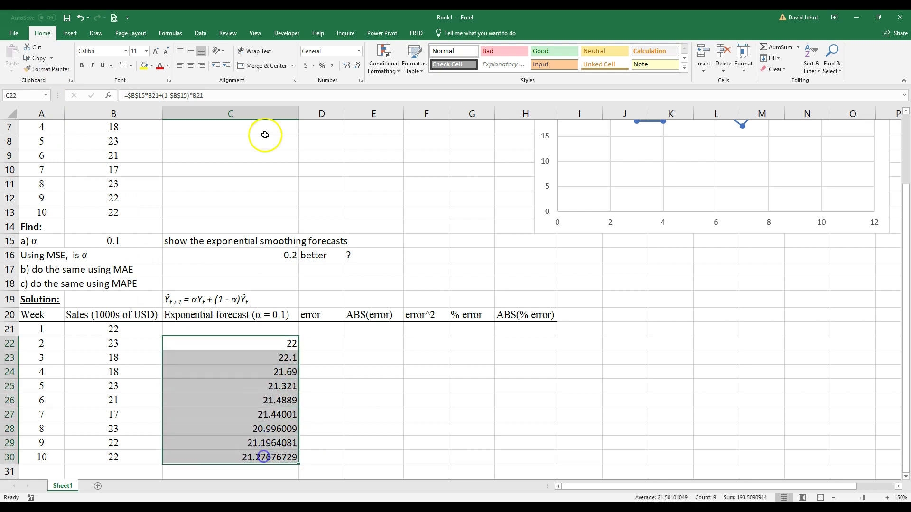
left_click(347, 66)
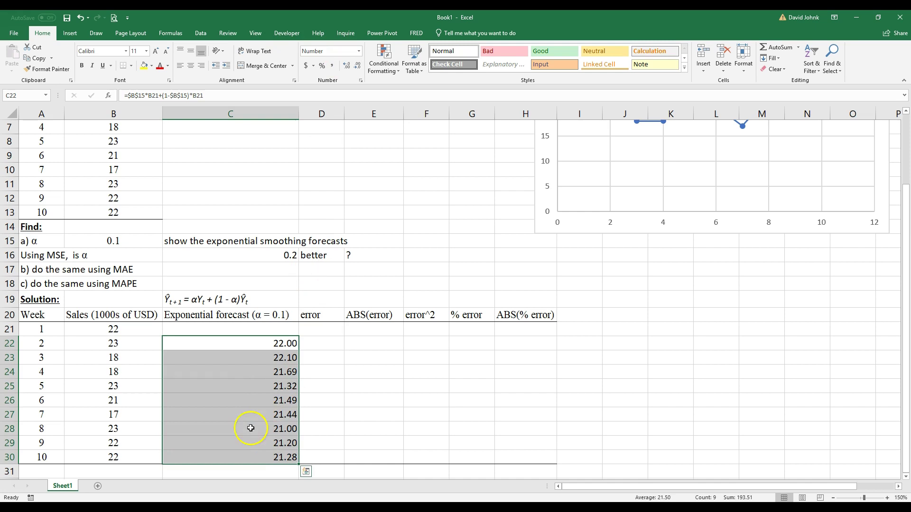
left_click(216, 429)
left_click(207, 457)
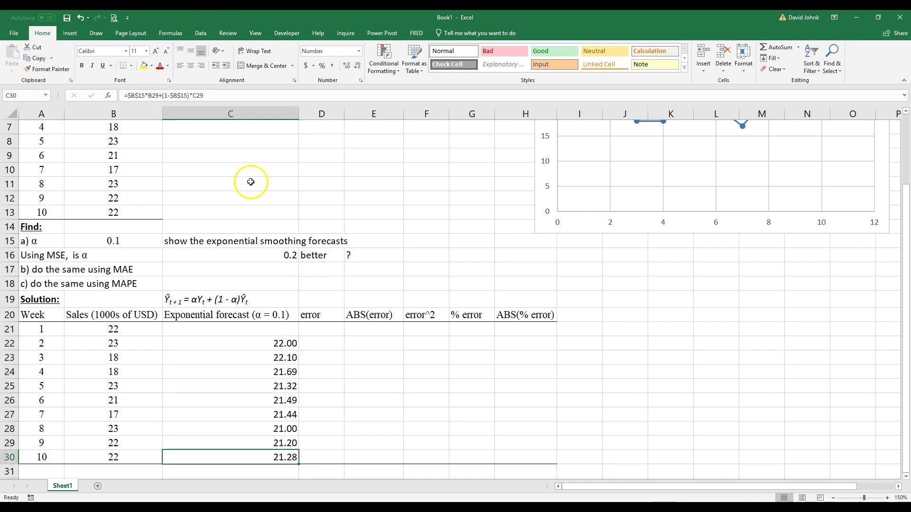
Calculate the week 2 forecast error in D22 as =B22-C22 and fill the formula down through D30
left_click(363, 386)
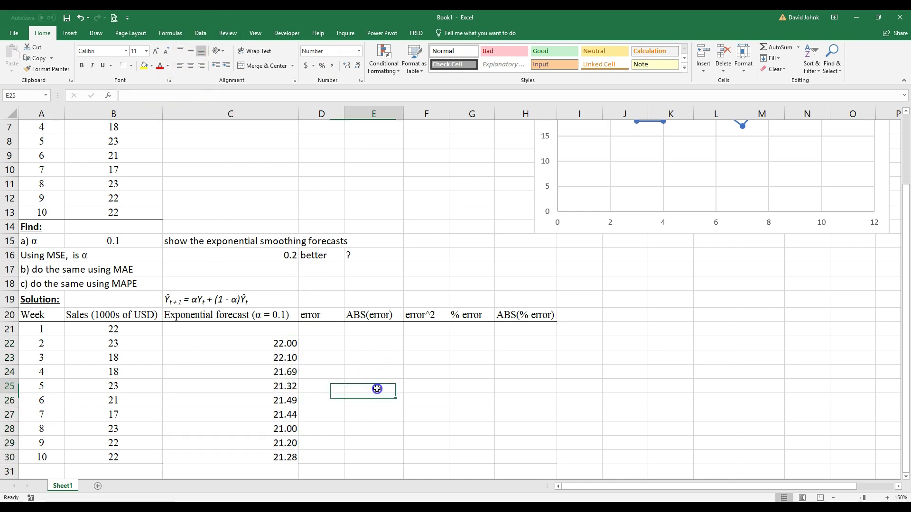
left_click(311, 318)
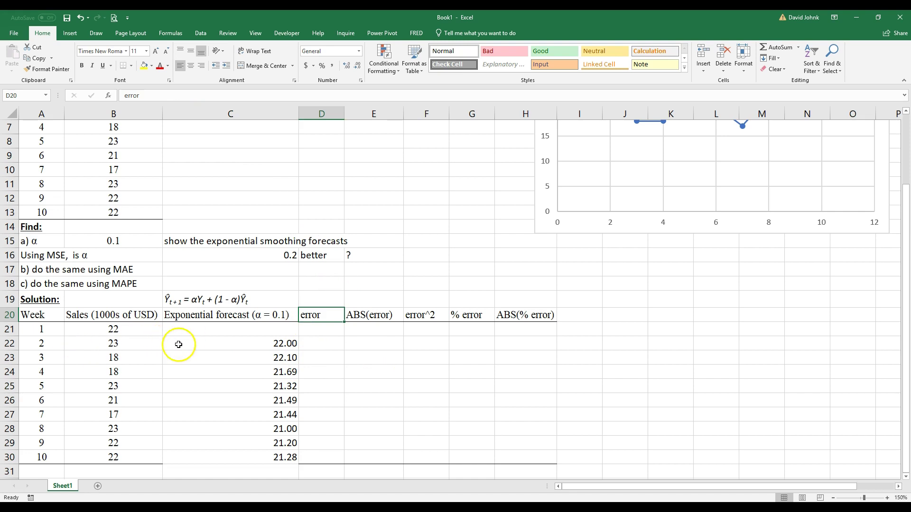
left_click(114, 345)
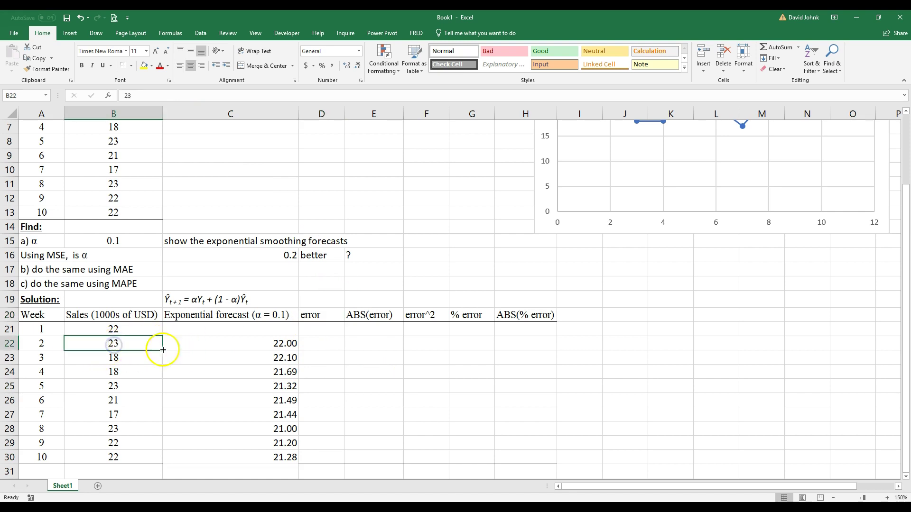
left_click(208, 346)
left_click(318, 341)
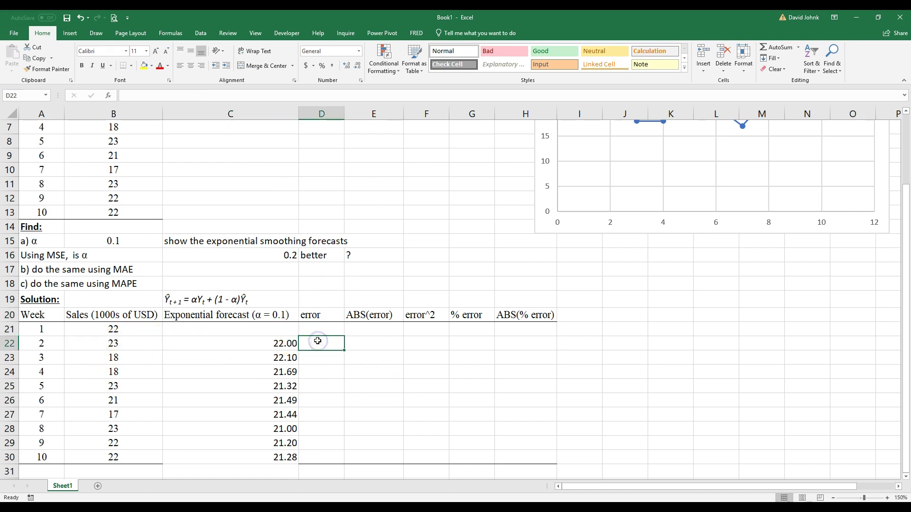
type("=")
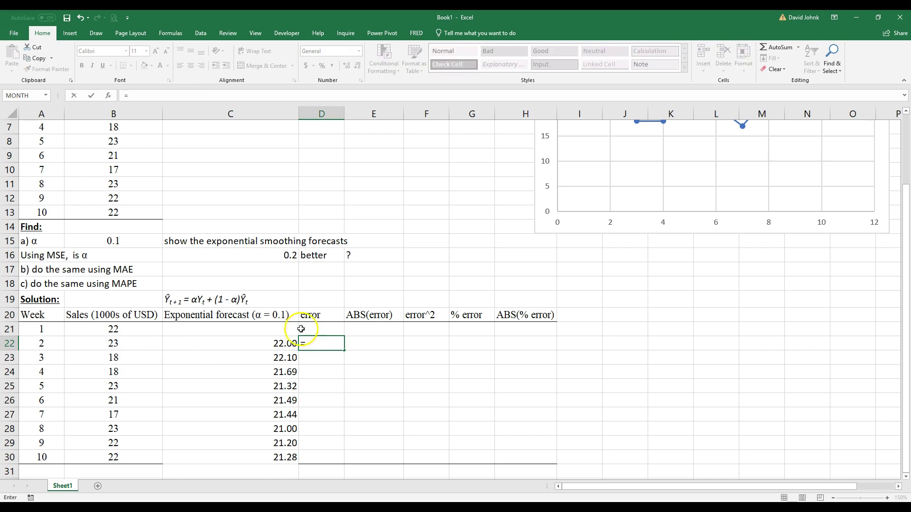
left_click(133, 344)
type("-")
left_click(227, 345)
key("Return")
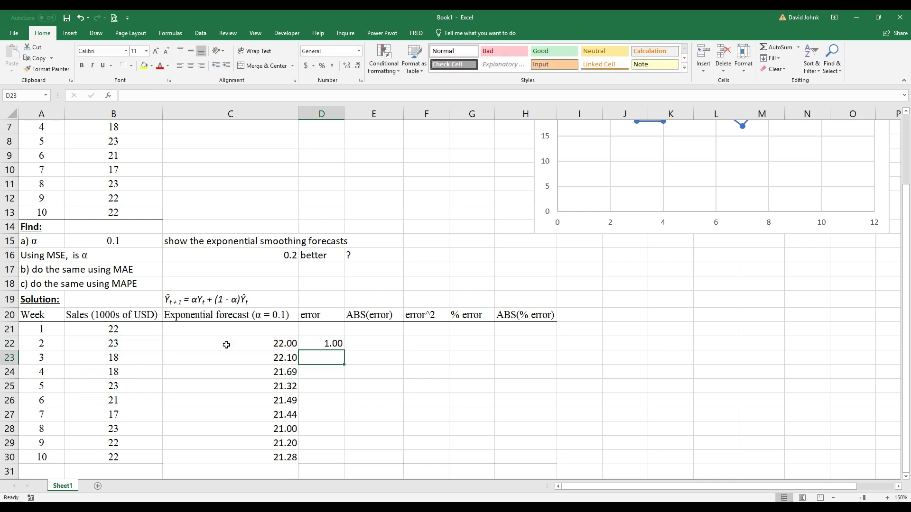
left_click(325, 345)
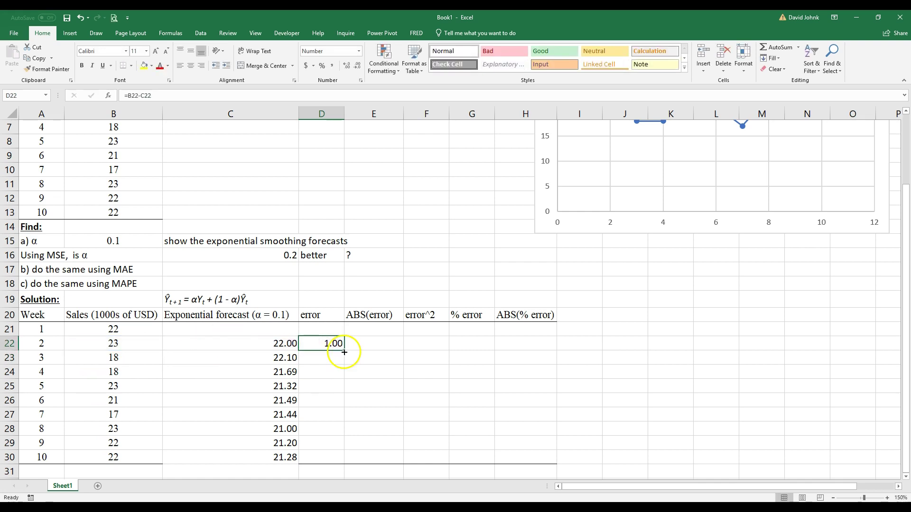
double_click(344, 352)
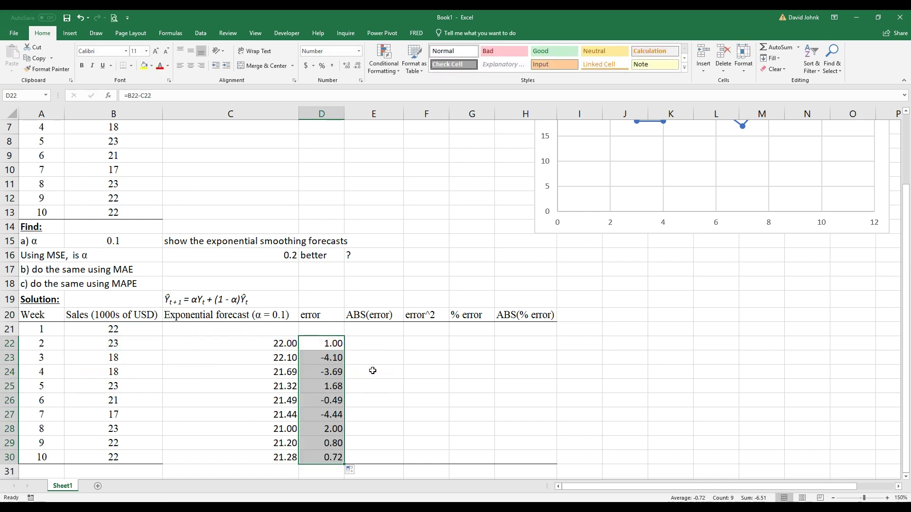
Calculate the week 2 absolute error in E22 as =ABS(D22)
left_click(371, 345)
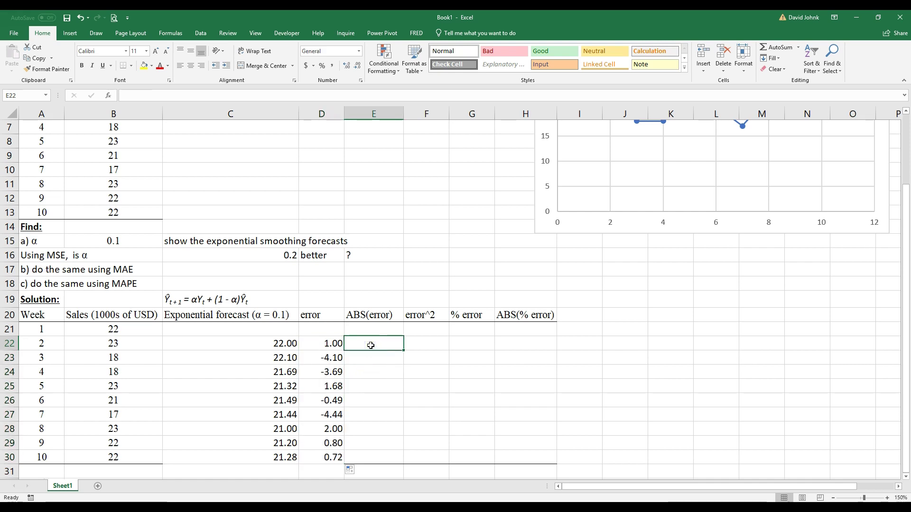
type("abs(error")
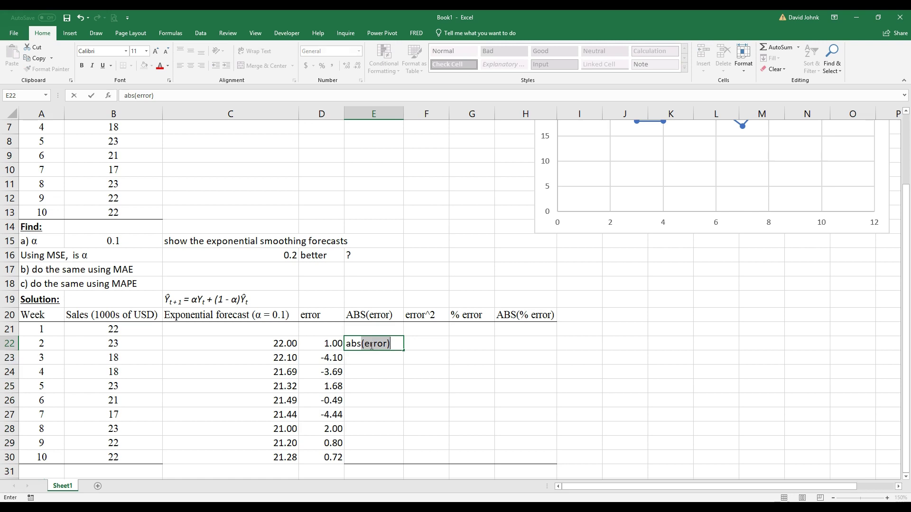
left_click(347, 344)
type("=")
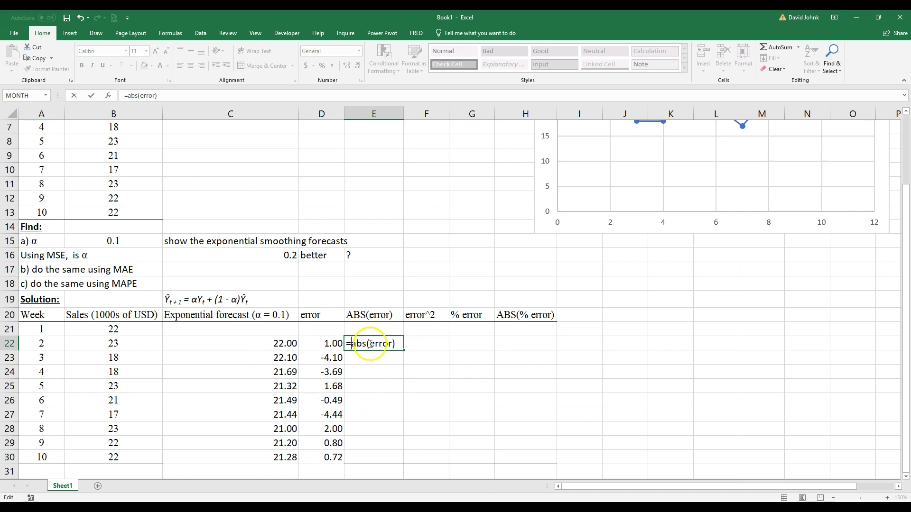
left_click(333, 343)
key("Return")
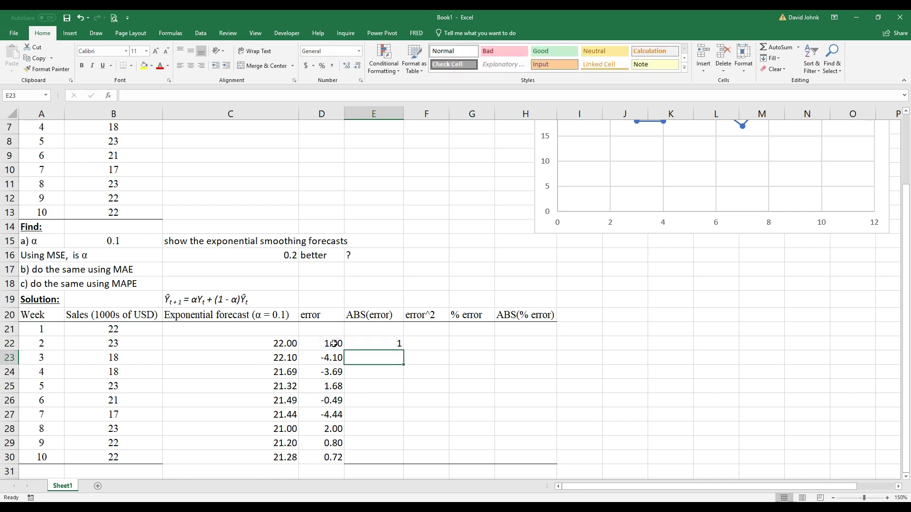
Fill the absolute error formula from E22 down through E30 and format the range to two decimal places
left_click(361, 343)
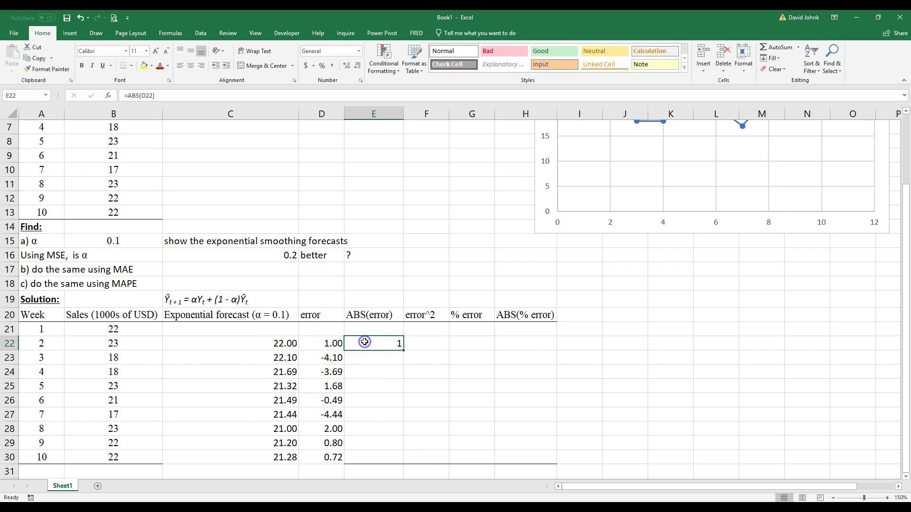
double_click(402, 351)
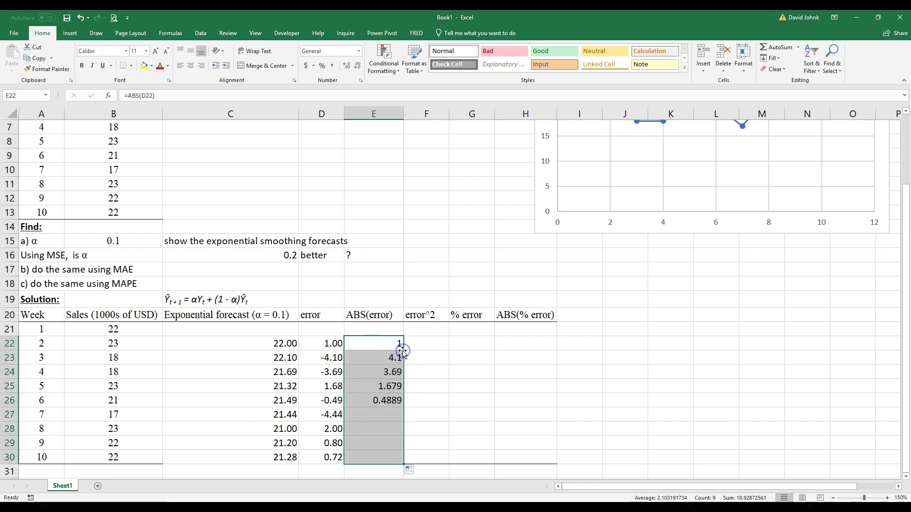
left_click(347, 66)
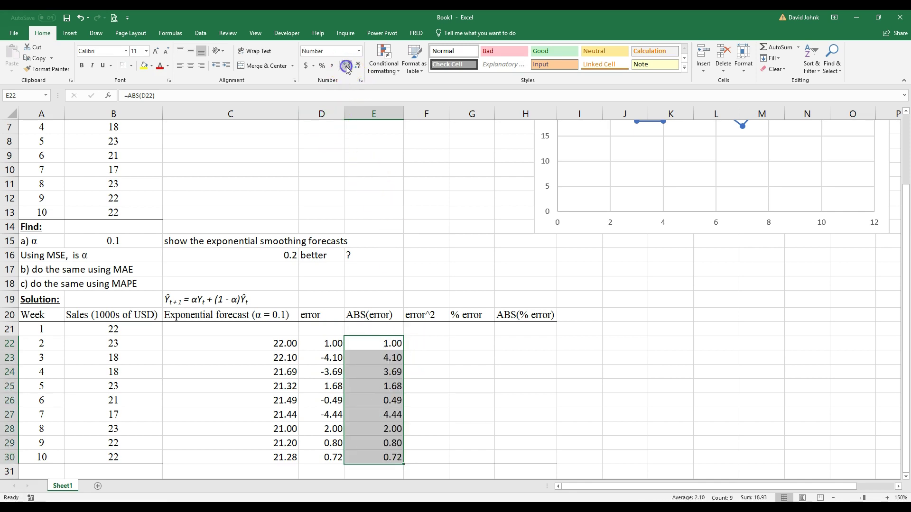
Calculate the week 2 squared error in F22 as =D22^2 and fill the formula down through F30
left_click(420, 374)
left_click(419, 340)
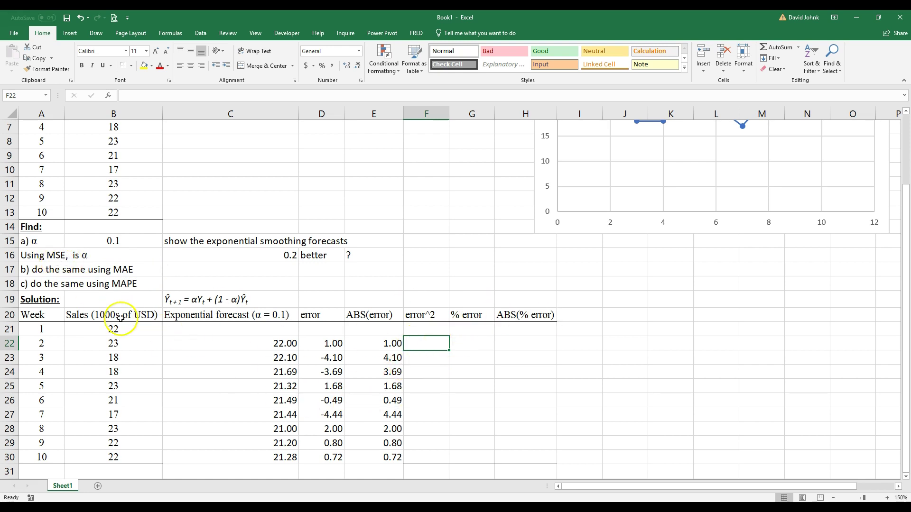
left_click(52, 256)
left_click_drag(61, 256, 133, 272)
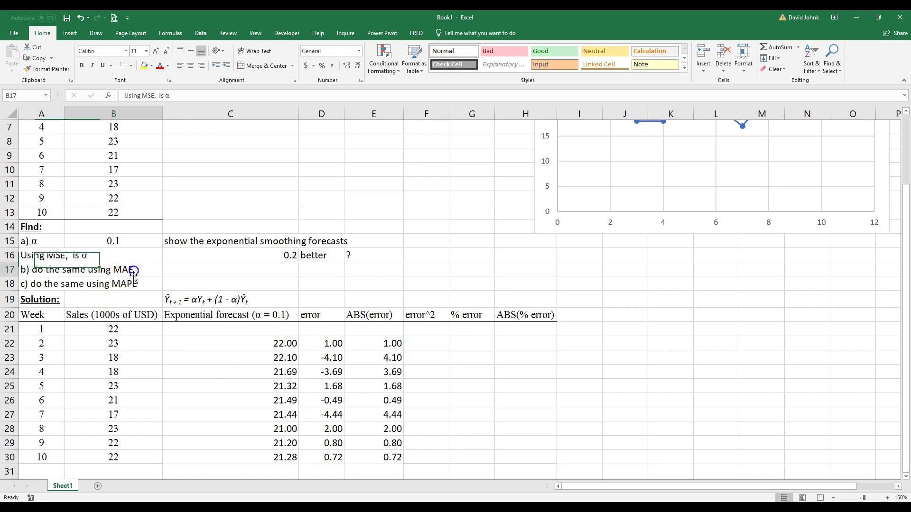
left_click(426, 346)
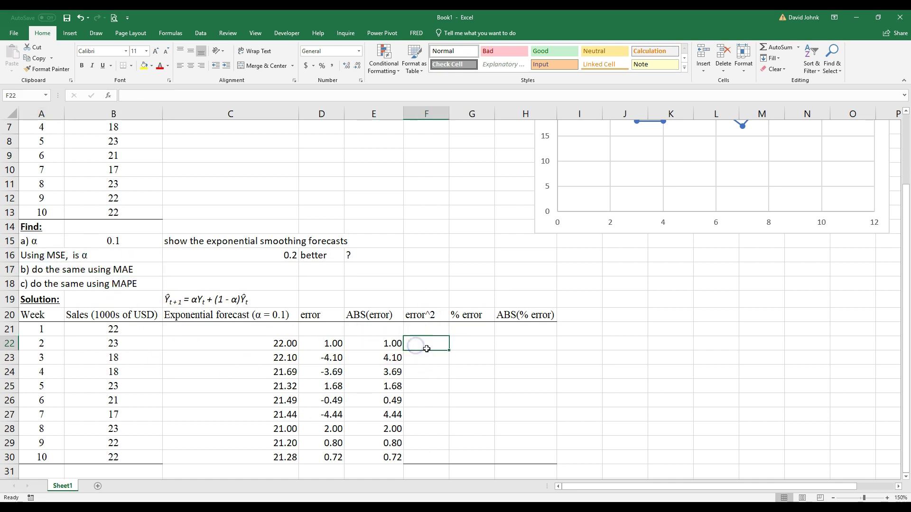
type("=")
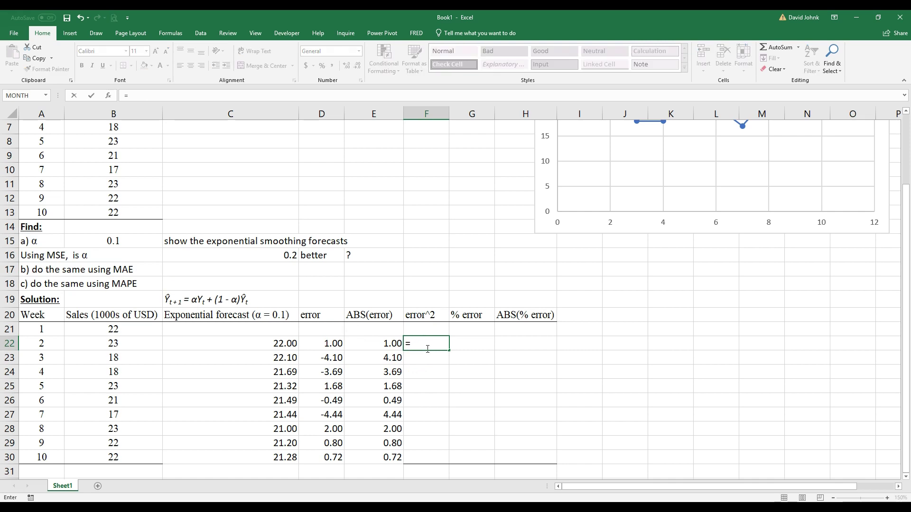
left_click(332, 342)
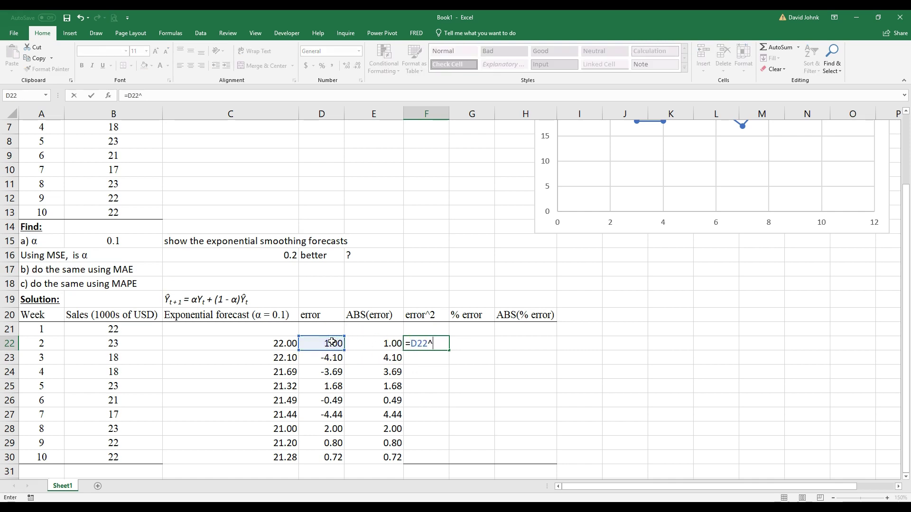
key("Return")
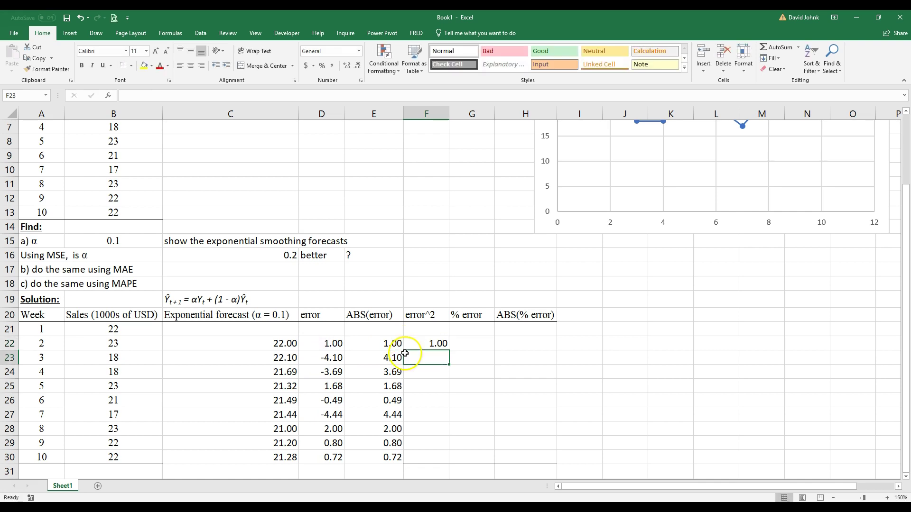
left_click(420, 346)
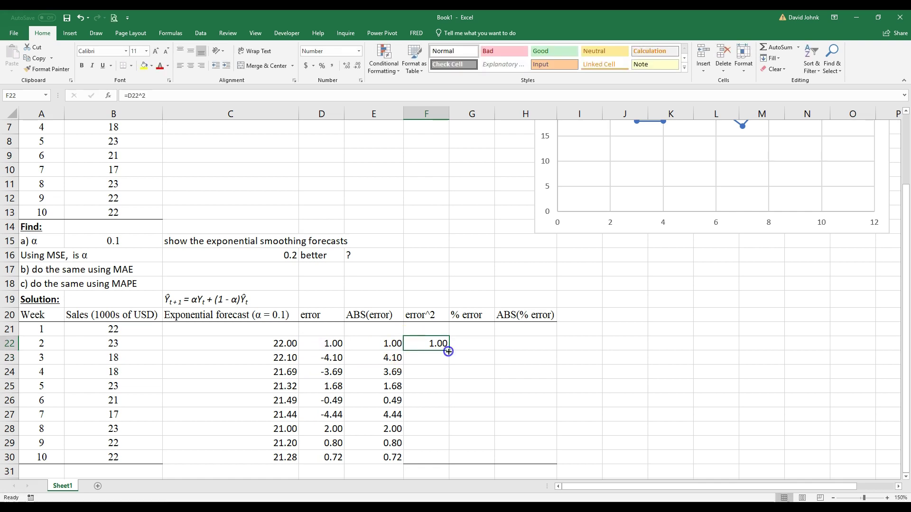
double_click(449, 352)
Calculate the week 2 percentage error in G22 as =D22/B22
left_click(470, 342)
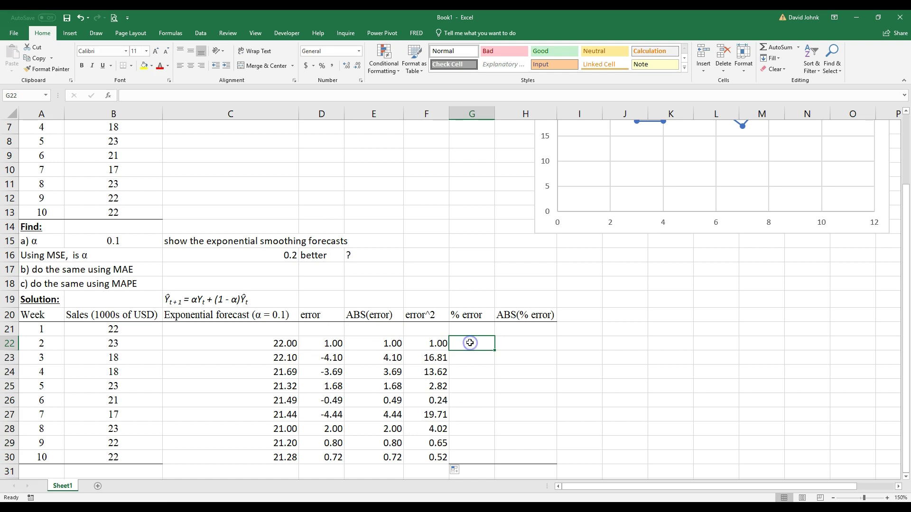
type("=")
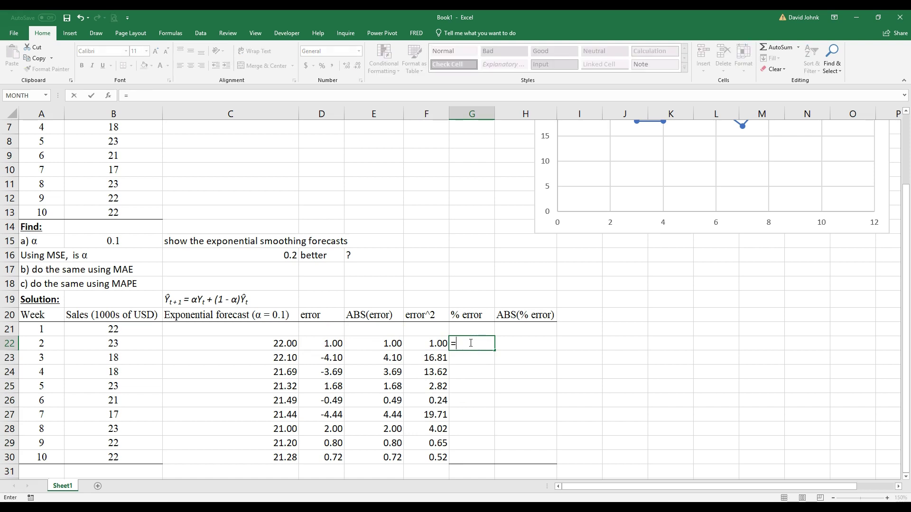
left_click(323, 345)
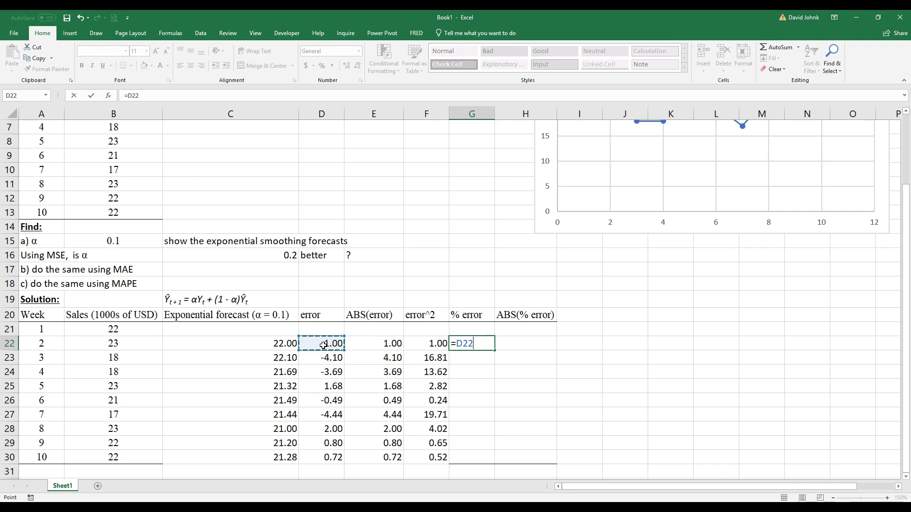
left_click(110, 345)
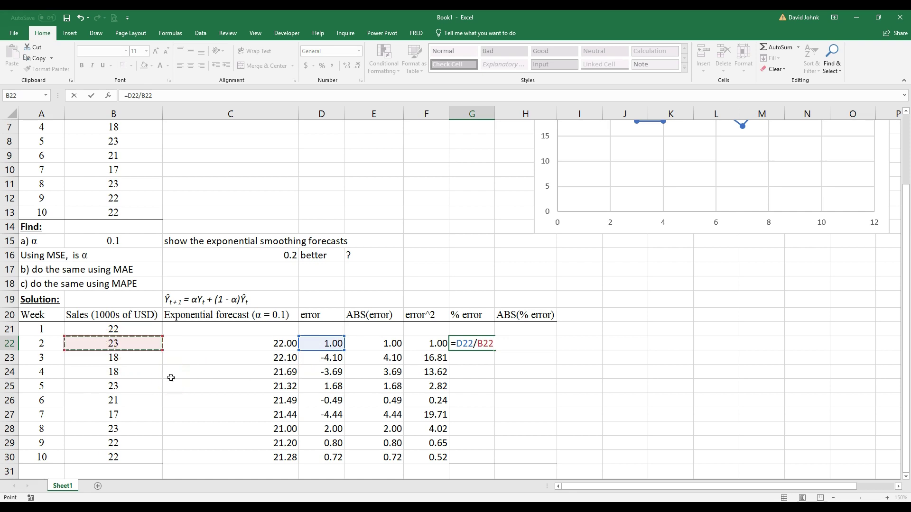
key("Return")
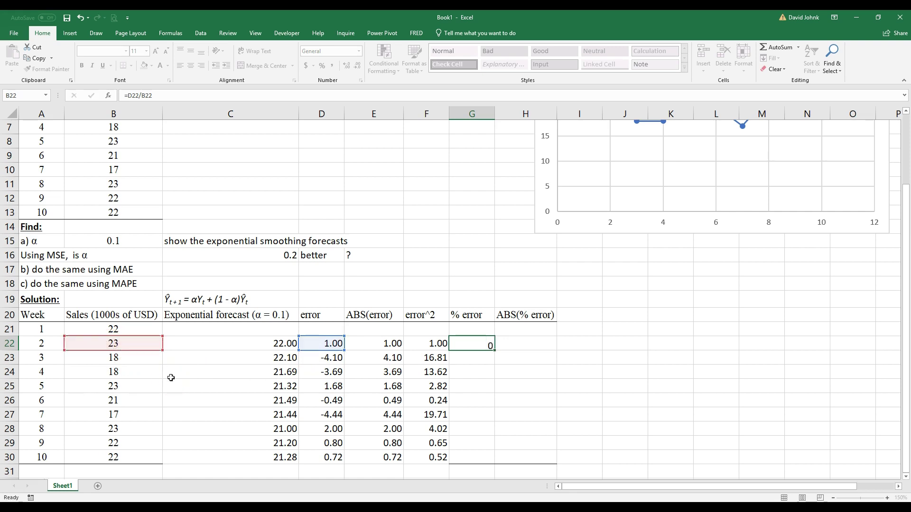
Format G22 as a percentage with two decimal places and fill it down through G30
left_click(476, 345)
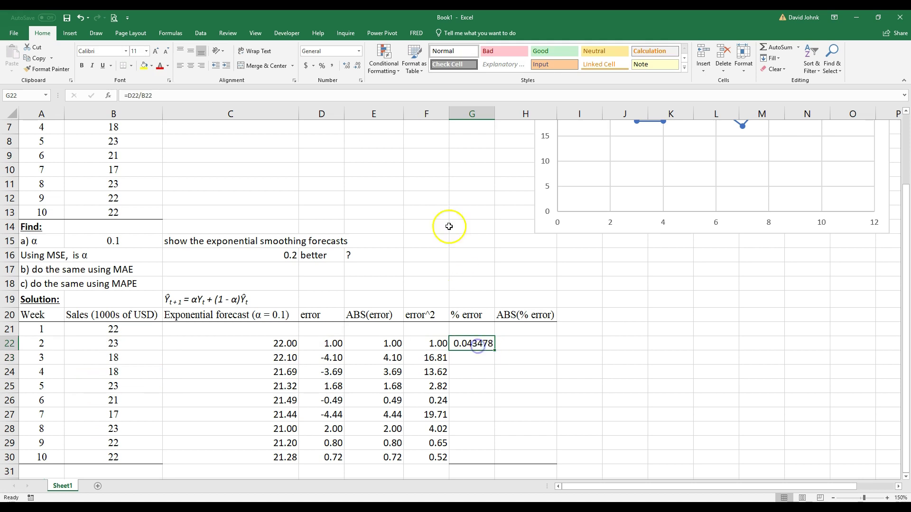
left_click(322, 66)
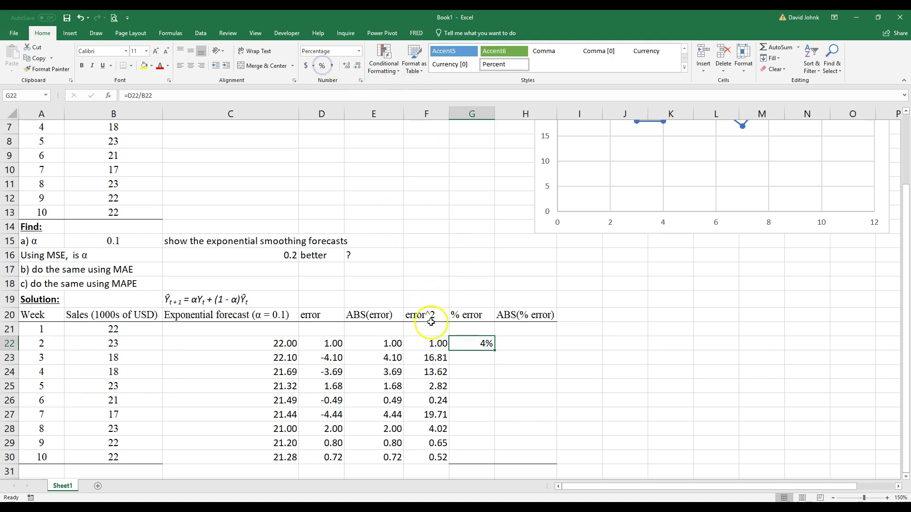
left_click(345, 66)
left_click(346, 67)
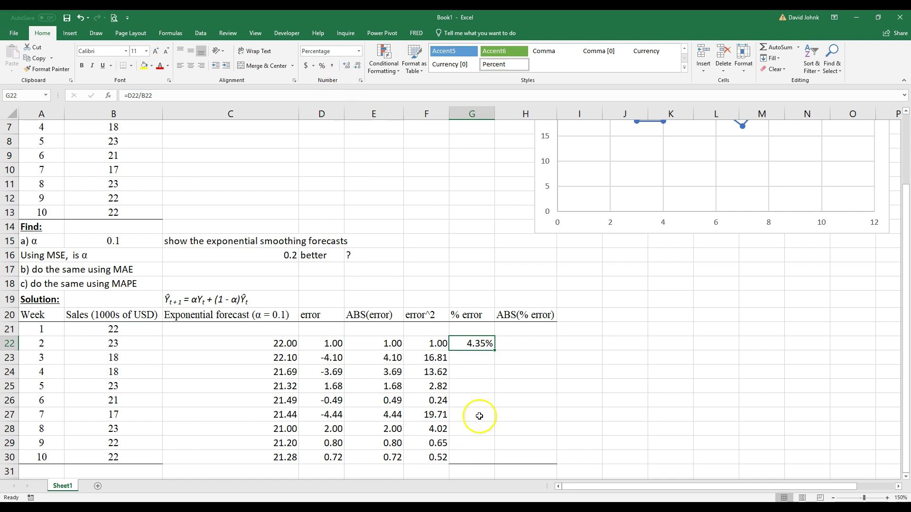
double_click(494, 351)
Calculate the week 2 absolute percentage error in H22 as =ABS(G22)
left_click(524, 345)
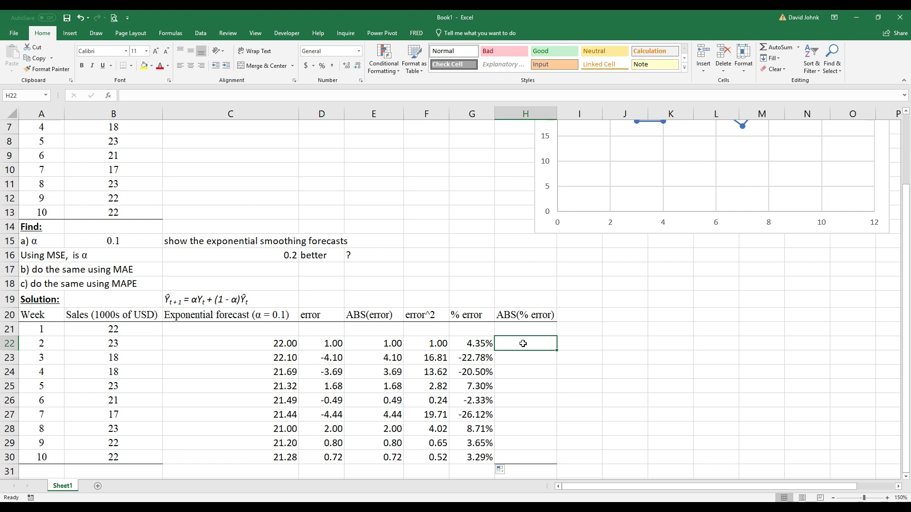
type("=abs(")
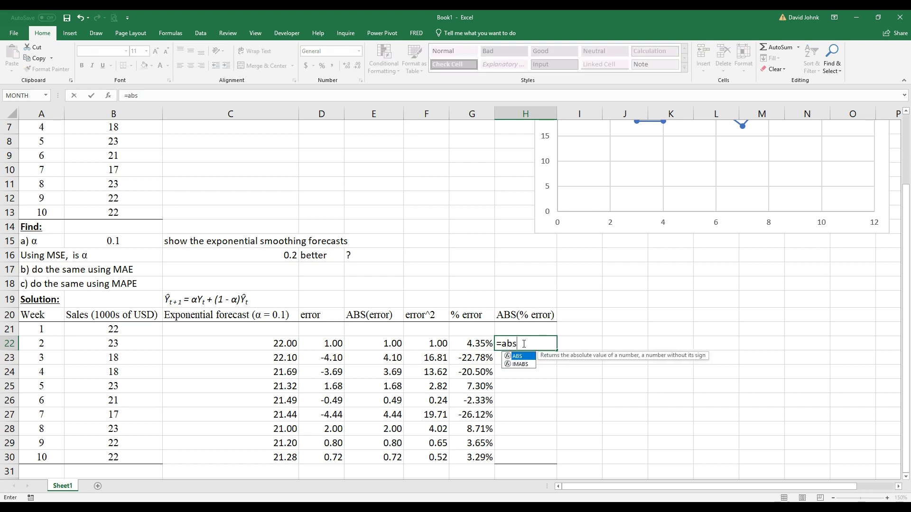
left_click(474, 342)
key("Return")
Format H22 as a percentage with two decimal places and fill it down through H30
left_click(519, 345)
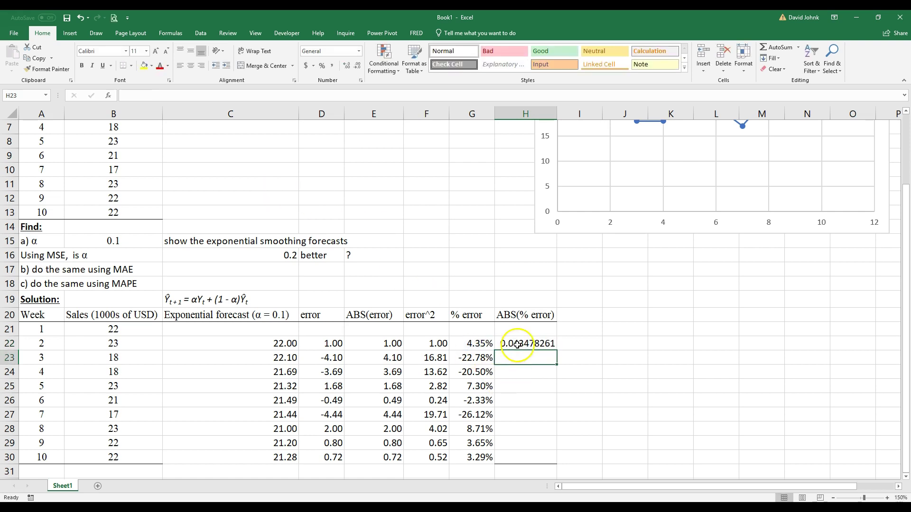
left_click(323, 66)
double_click(348, 68)
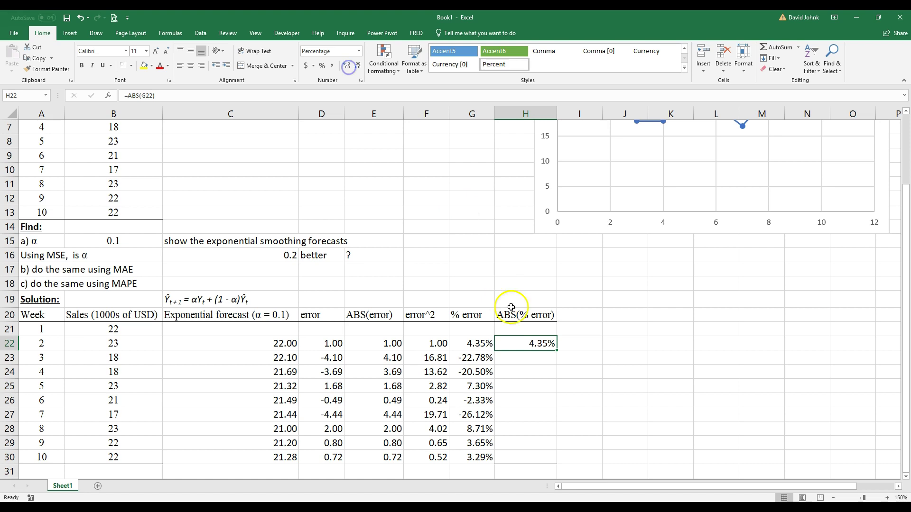
double_click(556, 352)
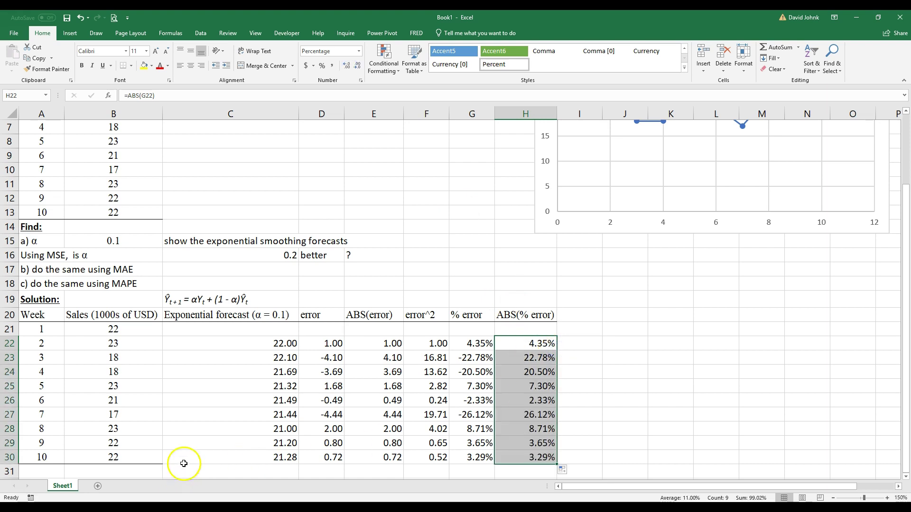
Apply a bottom border to the week 10 cells C30:H30
left_click(284, 457)
left_click_drag(284, 457, 546, 457)
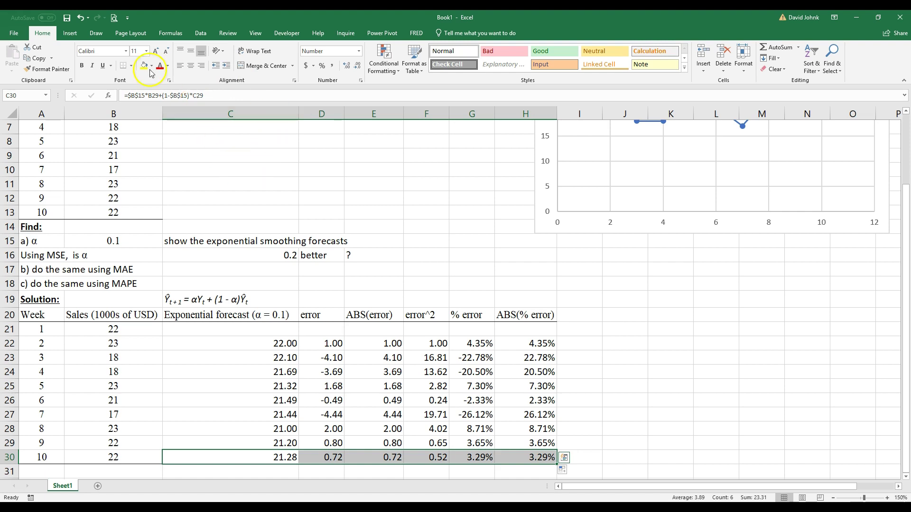
left_click(330, 370)
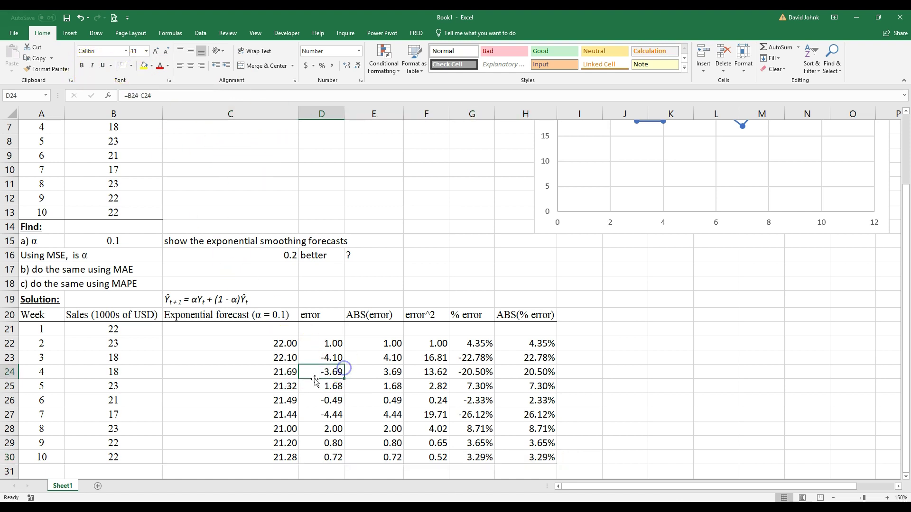
Total the absolute errors in E31 with =SUM(E22:E30)
scroll(313, 370, "down", 1)
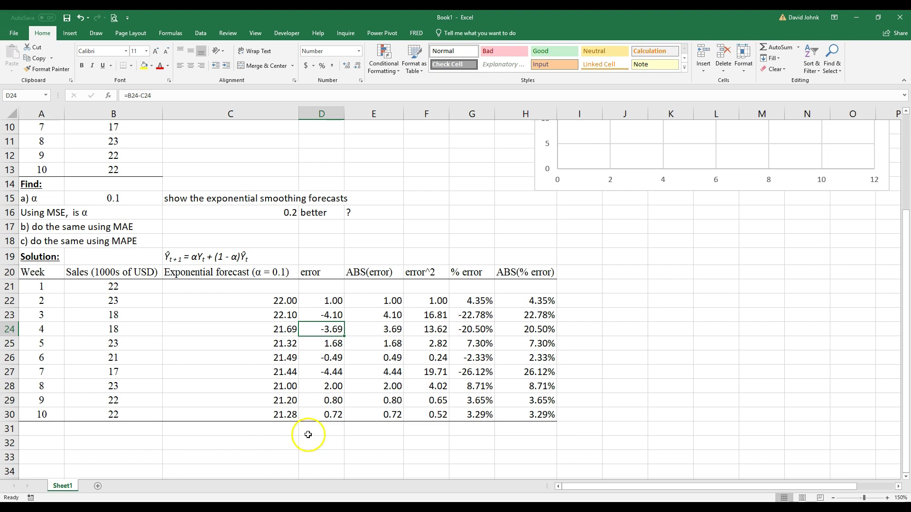
left_click(311, 431)
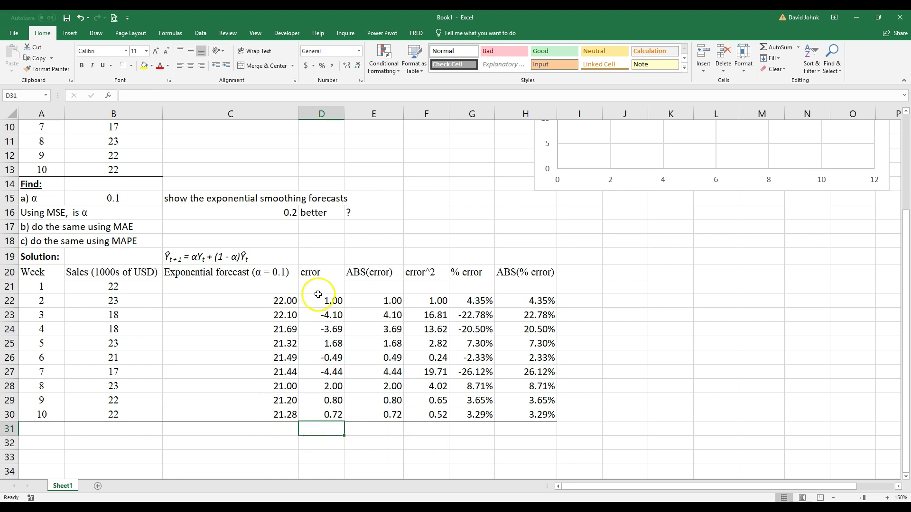
left_click_drag(315, 304, 332, 411)
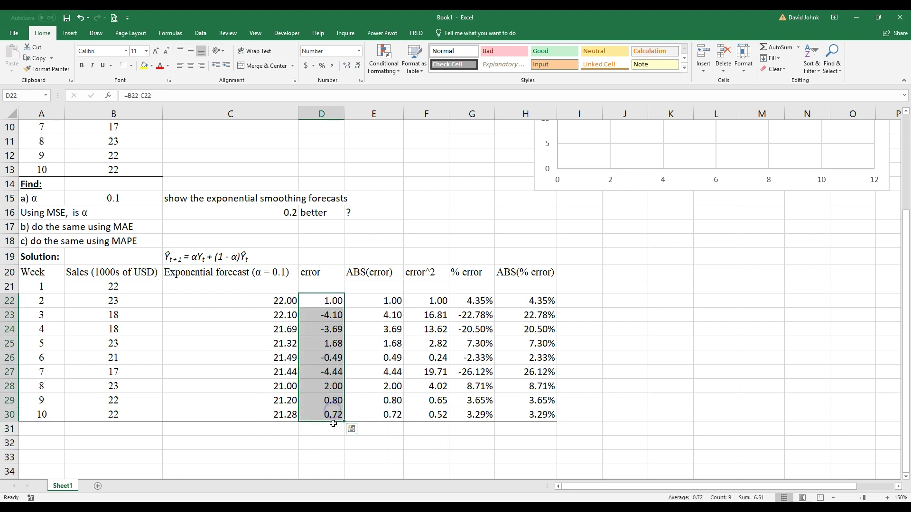
left_click(379, 430)
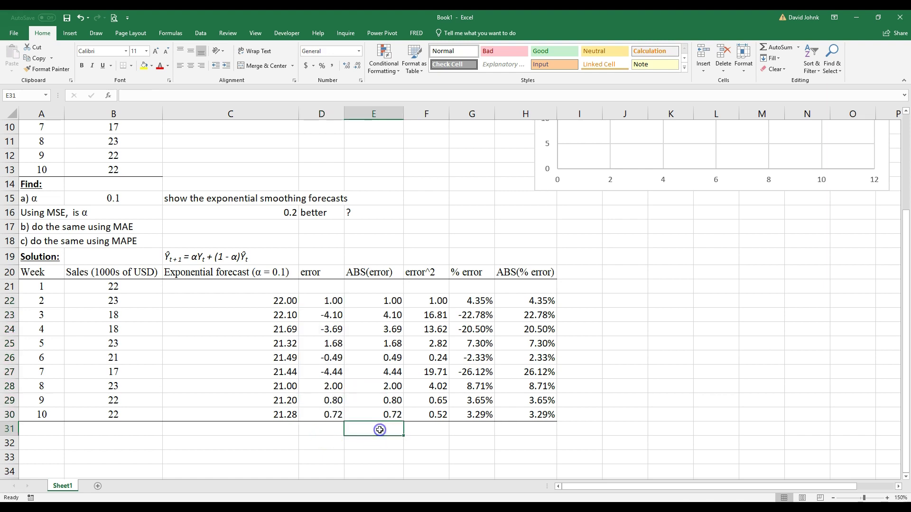
left_click(777, 47)
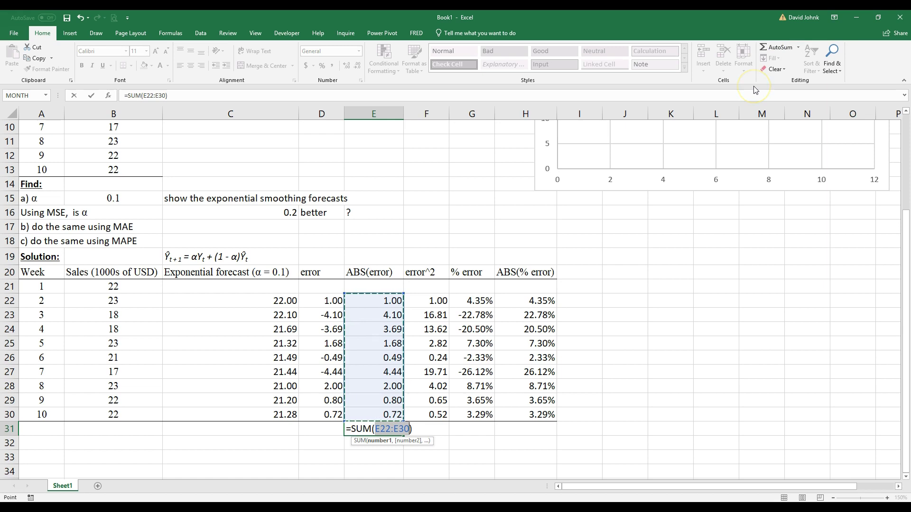
key("Return")
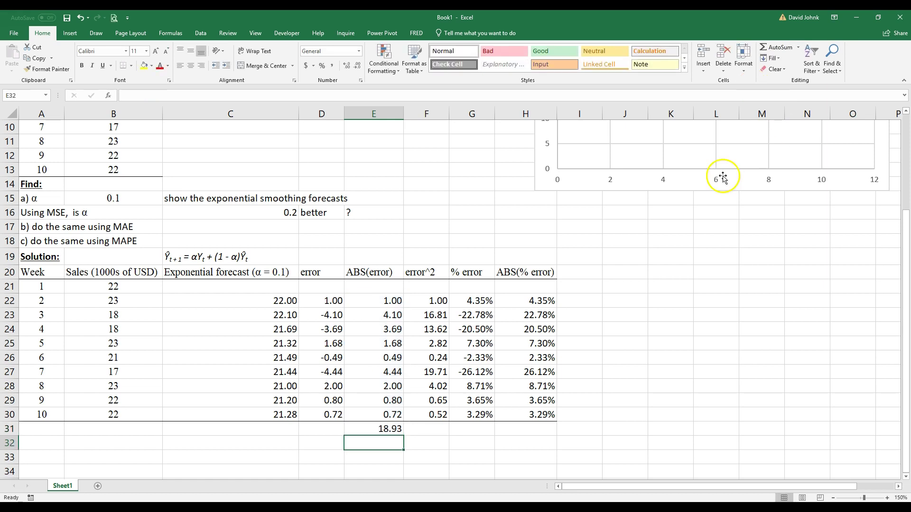
Fill the sum in E31 across through H31 and clear the % error total in G31
left_click(391, 429)
left_click_drag(403, 436, 531, 441)
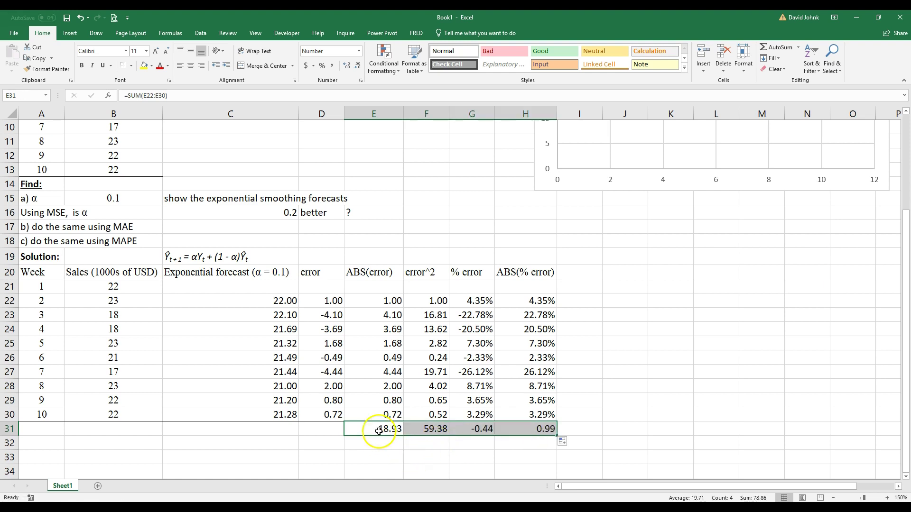
left_click(487, 428)
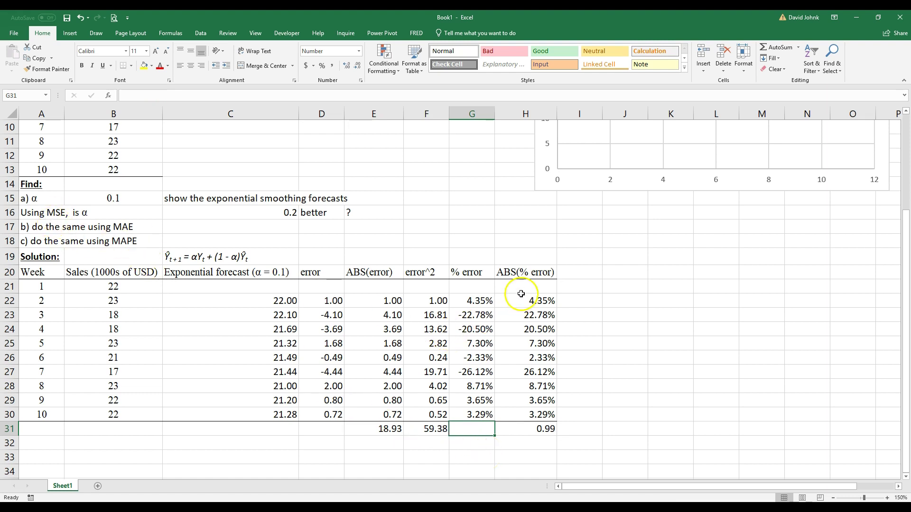
left_click_drag(424, 299, 432, 410)
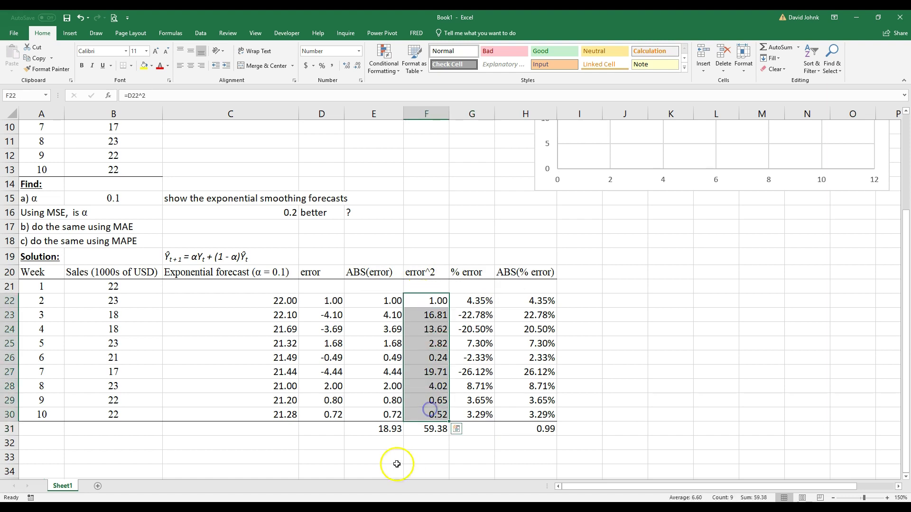
left_click_drag(376, 299, 377, 413)
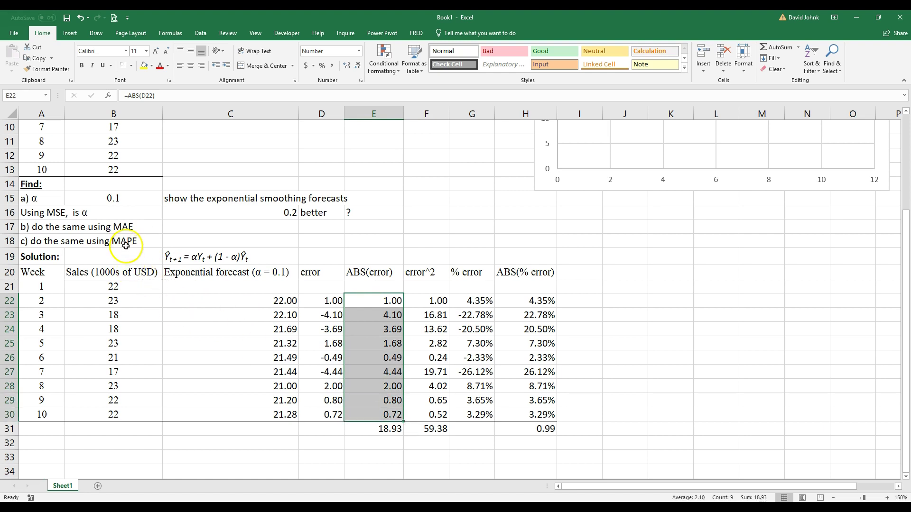
left_click_drag(532, 301, 525, 412)
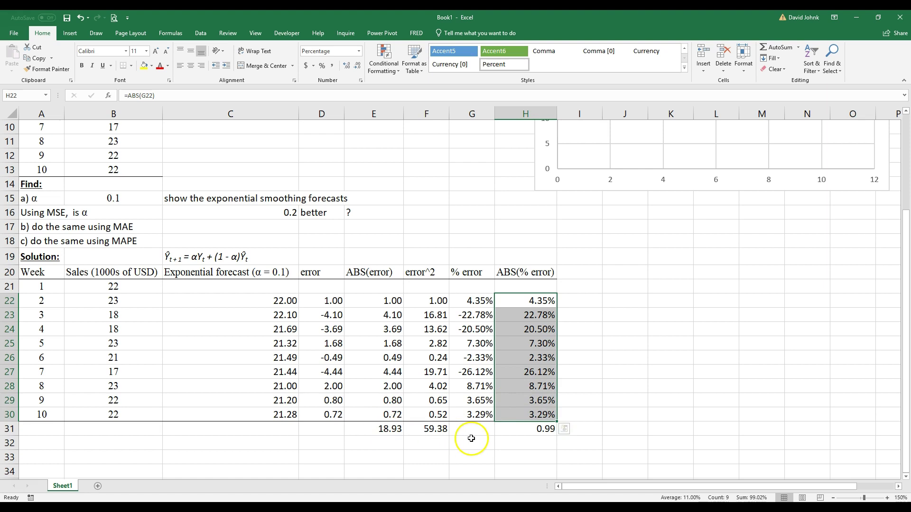
Copy the percentage format from H30 onto the ABS(% error) total in H31 with Format Painter
left_click(551, 428)
left_click(540, 415)
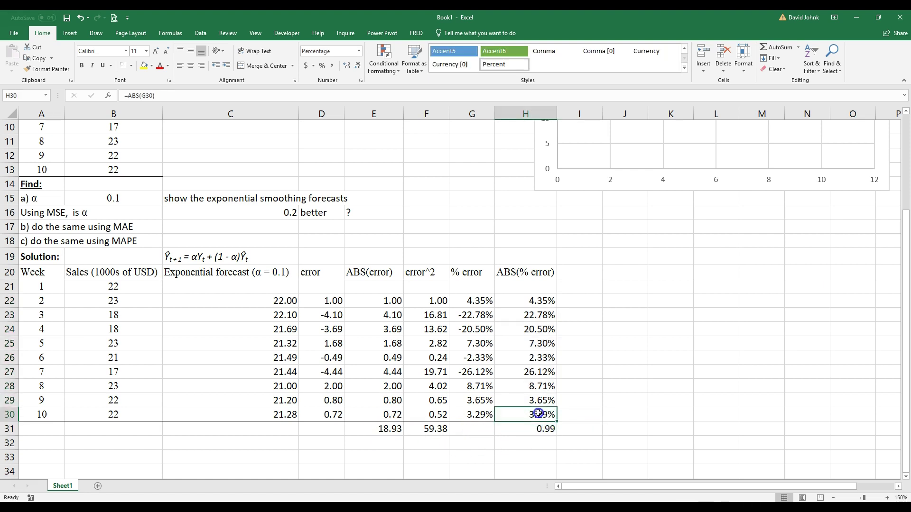
left_click(47, 69)
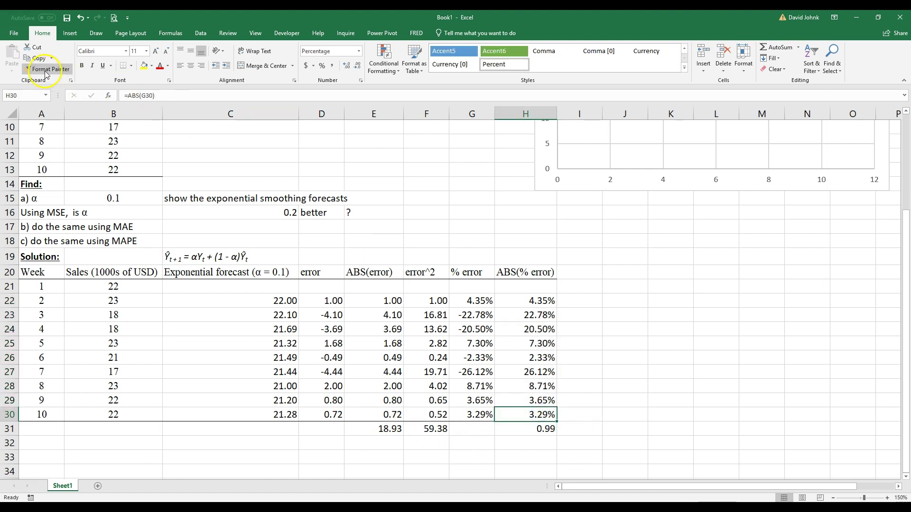
left_click(515, 429)
left_click(477, 456)
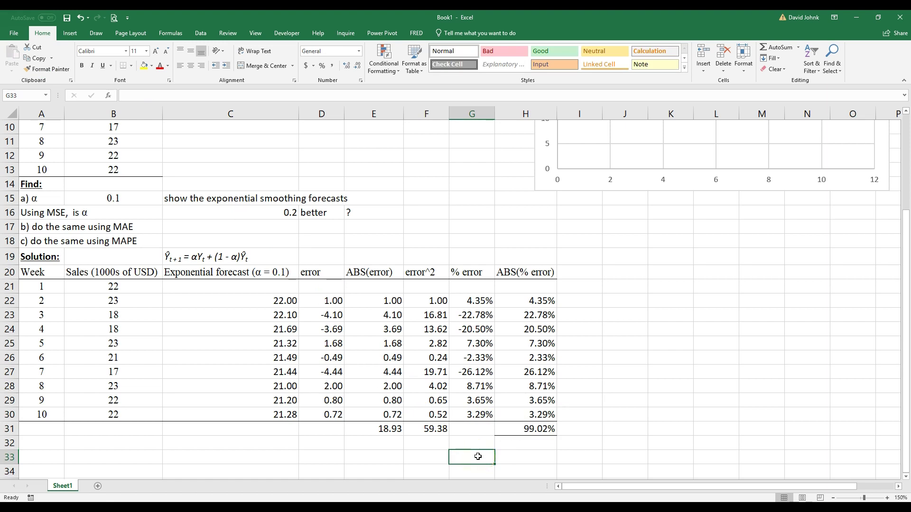
Remove all borders from the total in H31 and reapply a bottom border to H30
left_click(534, 430)
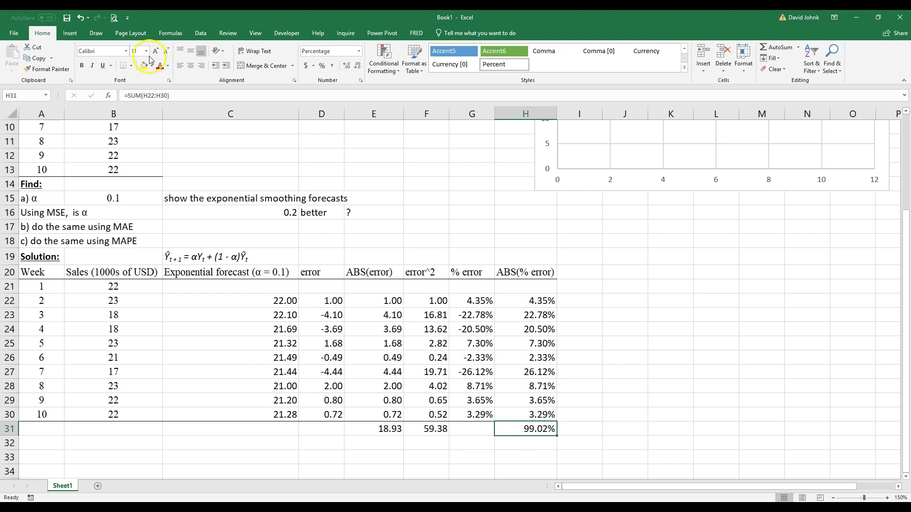
left_click(131, 65)
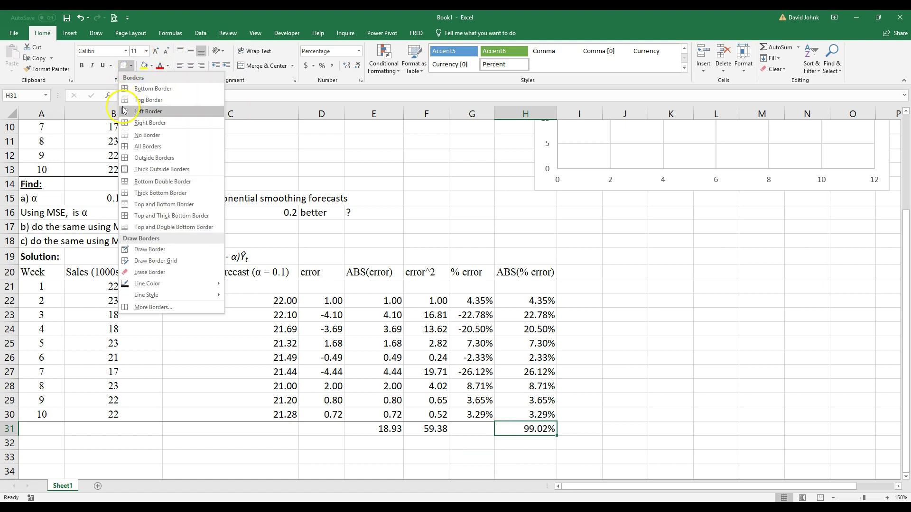
left_click(126, 137)
left_click_drag(535, 300, 535, 315)
left_click(509, 411)
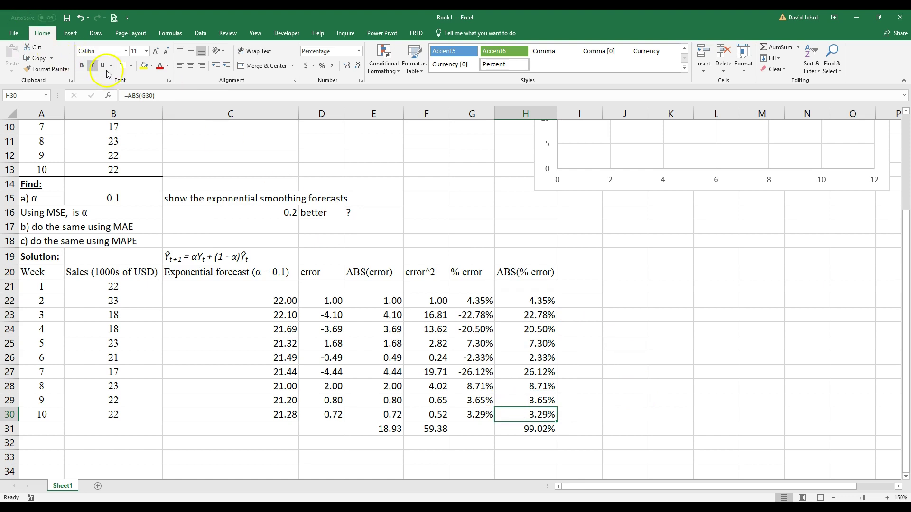
left_click(131, 66)
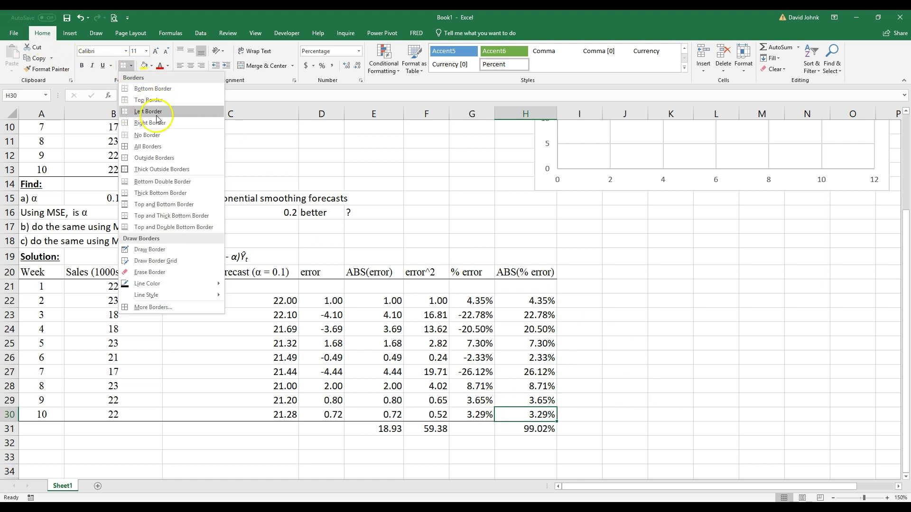
left_click(139, 90)
left_click(618, 338)
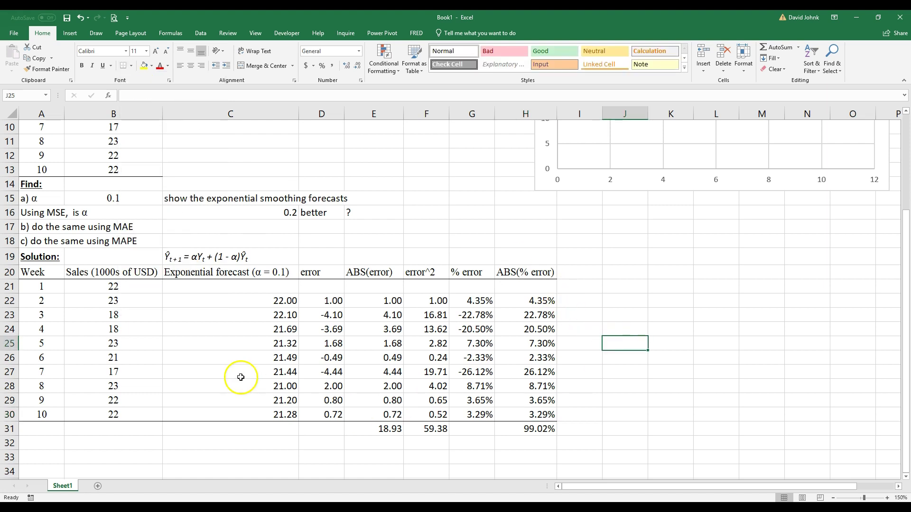
Copy the forecast table A20:H31, including its totals, and paste it starting at A33
scroll(237, 381, "down", 1)
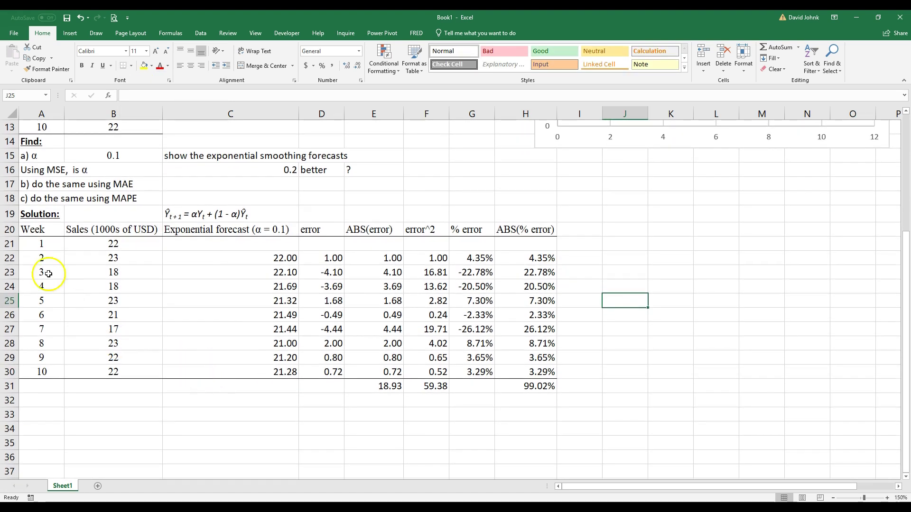
left_click_drag(27, 231, 525, 385)
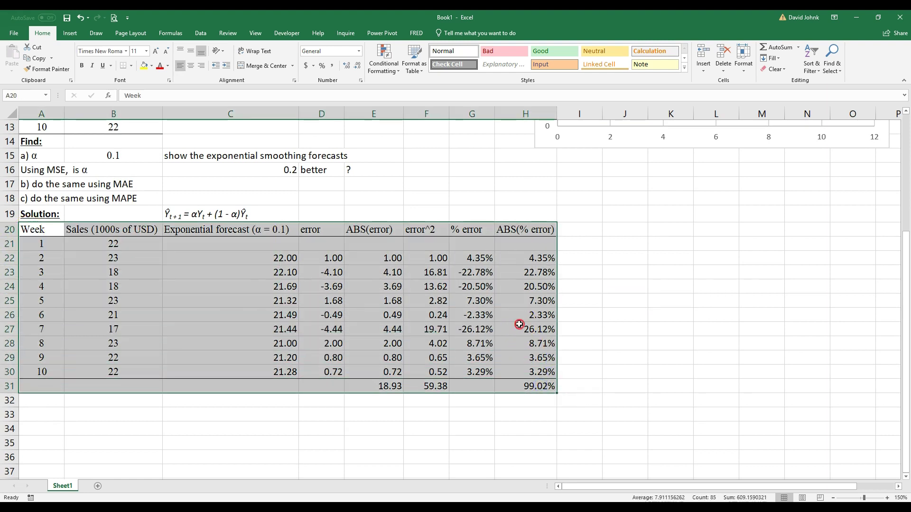
right_click(519, 324)
left_click(551, 131)
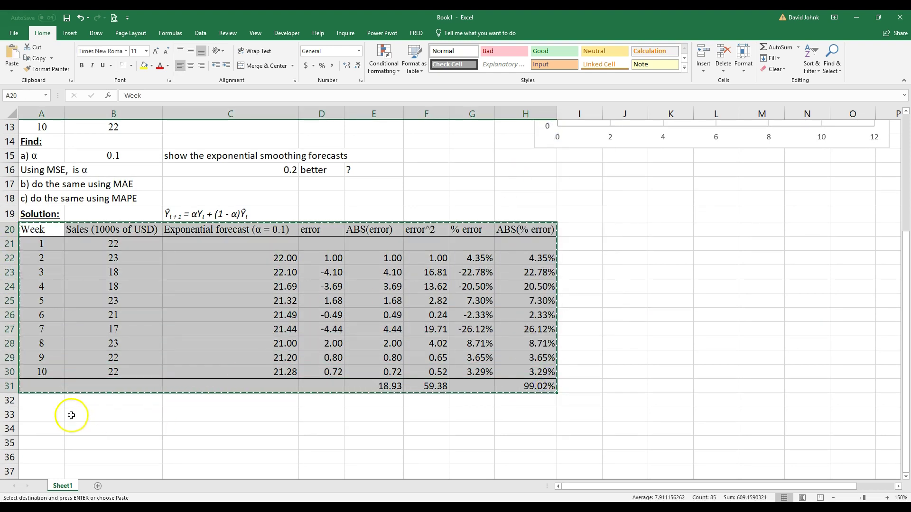
left_click(38, 410)
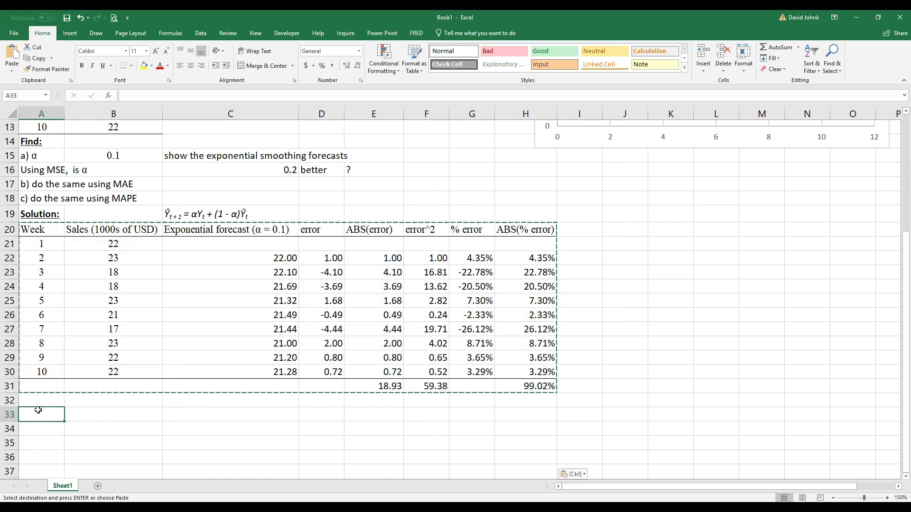
key("Return")
Change the copied table's forecast heading in C33 to "Exponential forecast (α = 0.2)"
scroll(142, 417, "down", 2)
left_click(188, 331)
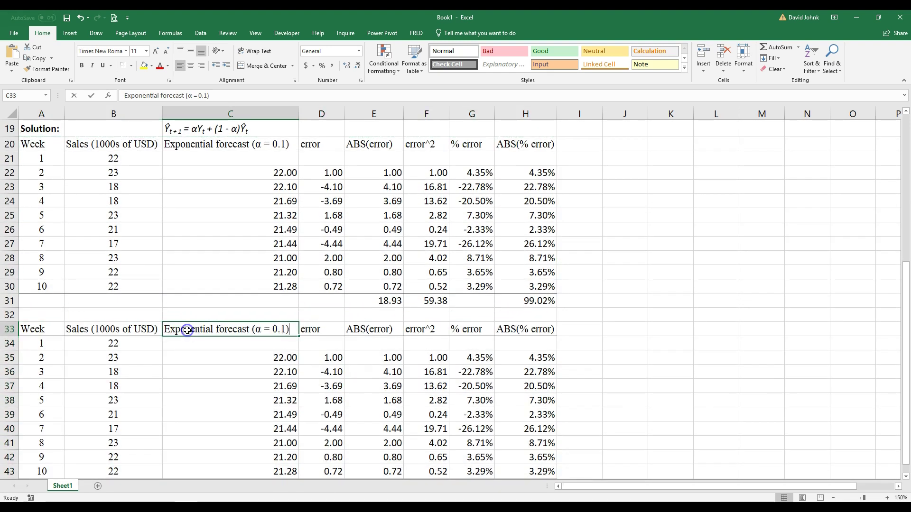
double_click(187, 330)
left_click_drag(286, 329, 279, 333)
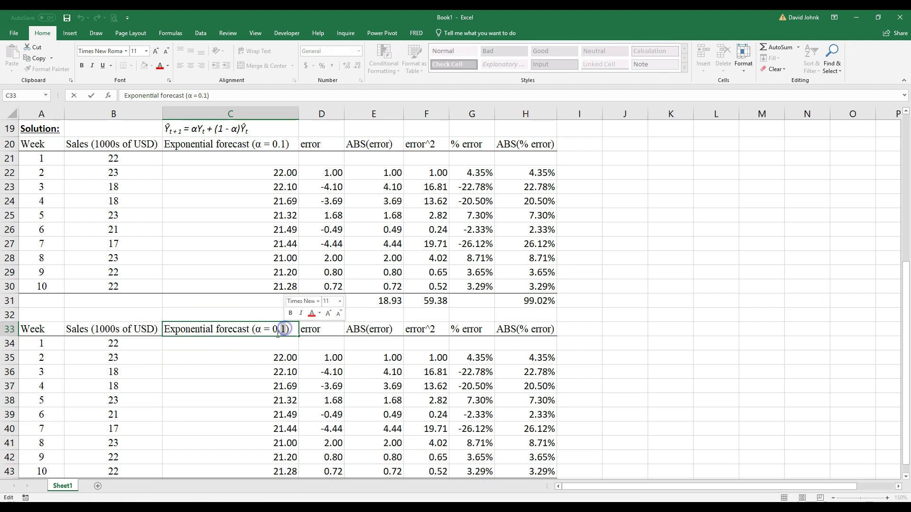
type("2")
key("Return")
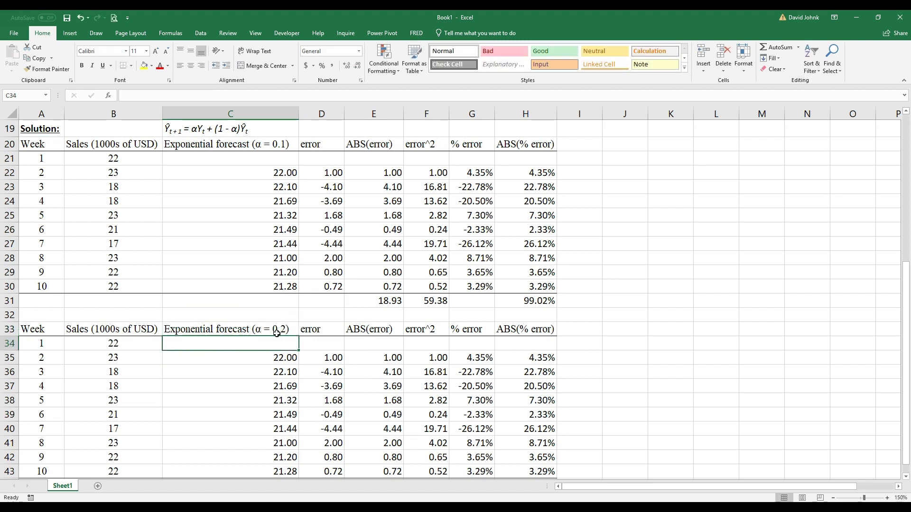
Point both alpha references in the C35 forecast to C16, making the formula =$C$16*B34+(1-$C$16)*B34
scroll(285, 323, "down", 2)
left_click_drag(284, 269, 300, 326)
double_click(286, 270)
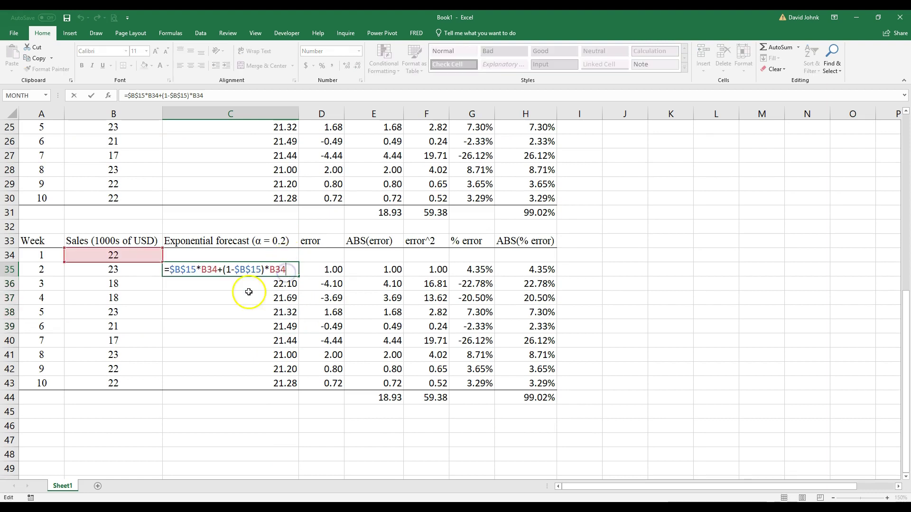
scroll(190, 313, "up", 3)
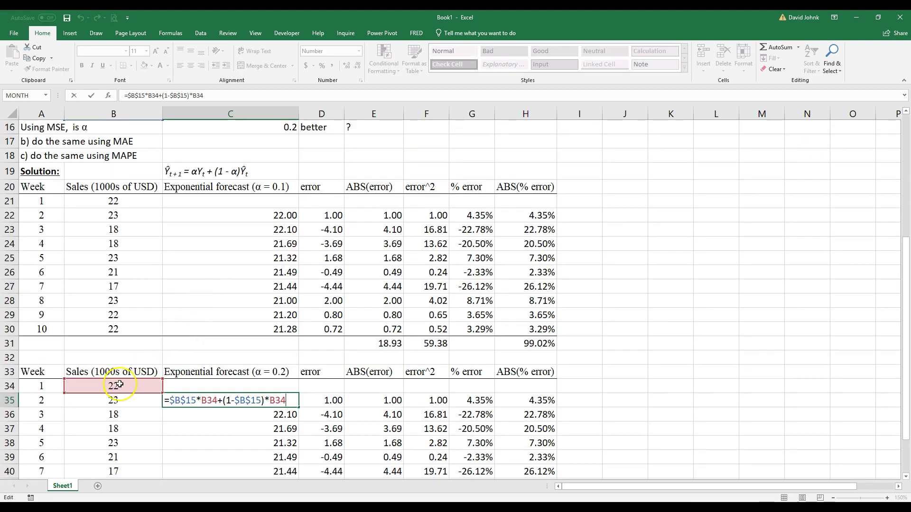
scroll(120, 384, "up", 4)
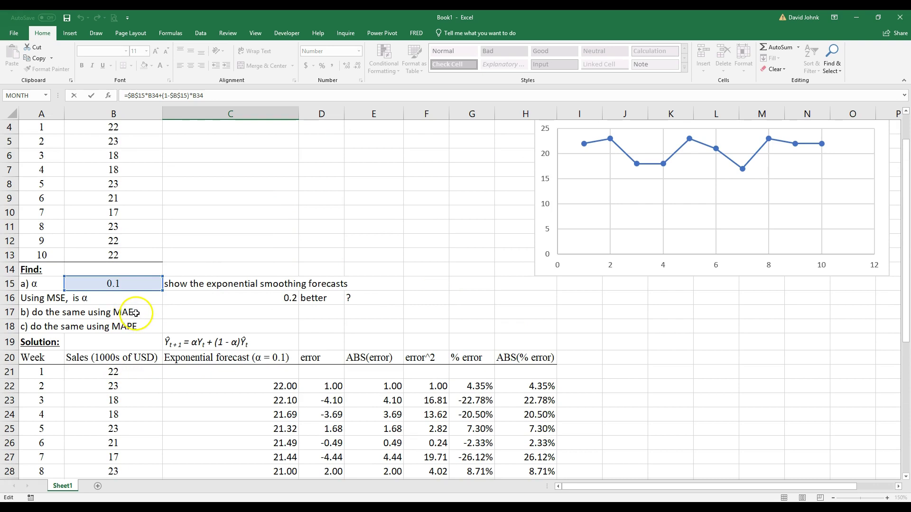
left_click_drag(137, 292, 199, 300)
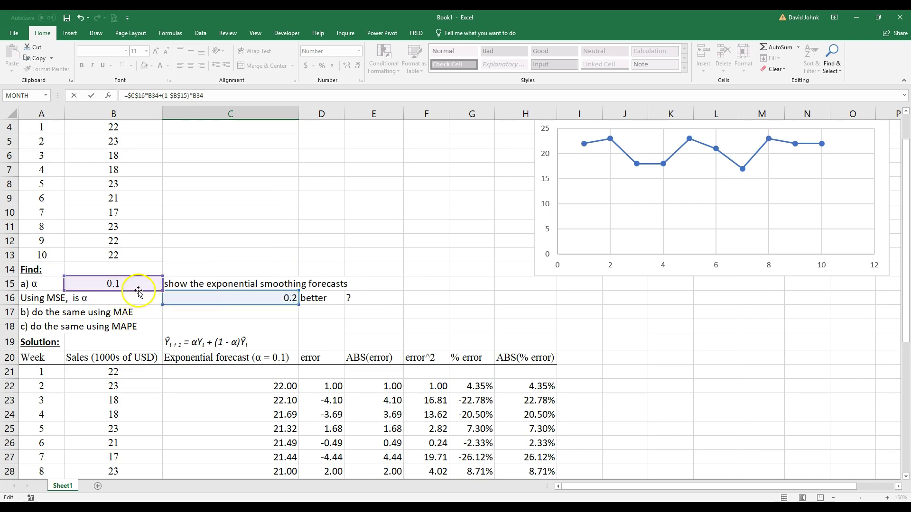
left_click_drag(138, 291, 185, 301)
scroll(218, 342, "down", 4)
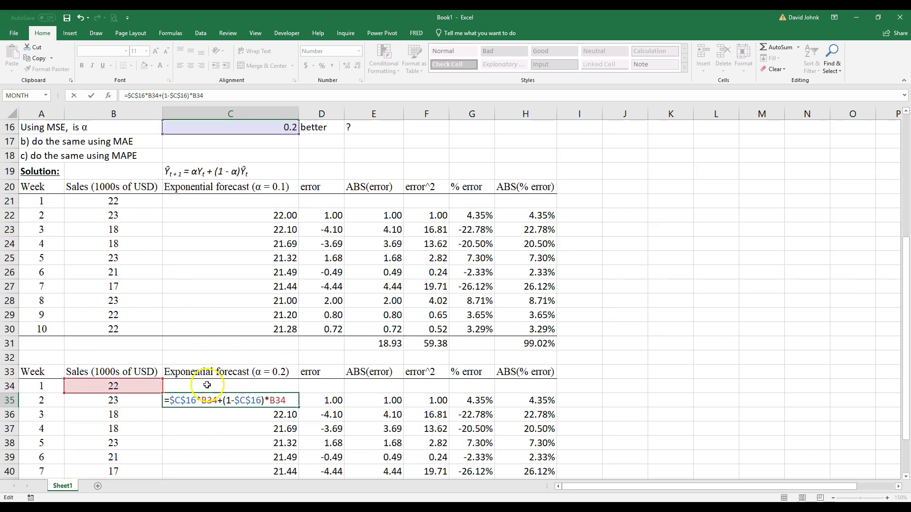
key("Return")
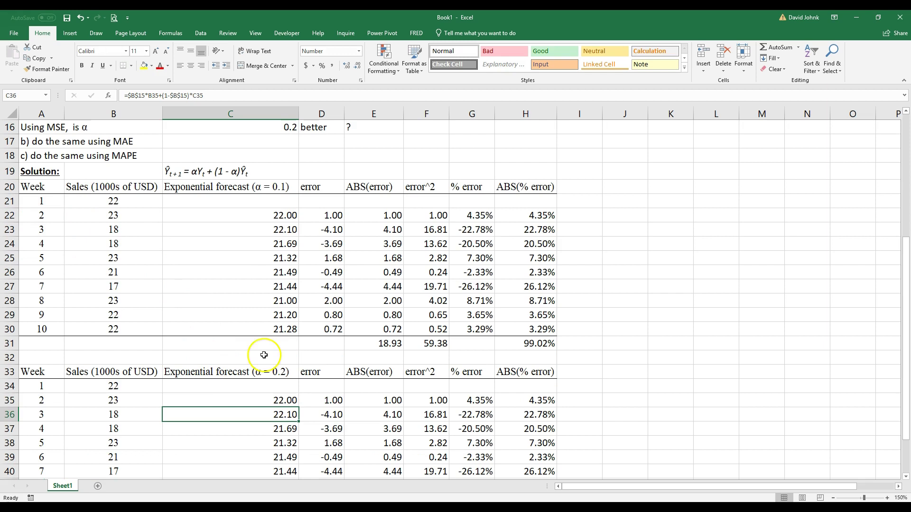
Redirect the alpha references in the week 3 forecast C36 to C16, giving =$C$16*B35+(1-$C$16)*C35
double_click(242, 411)
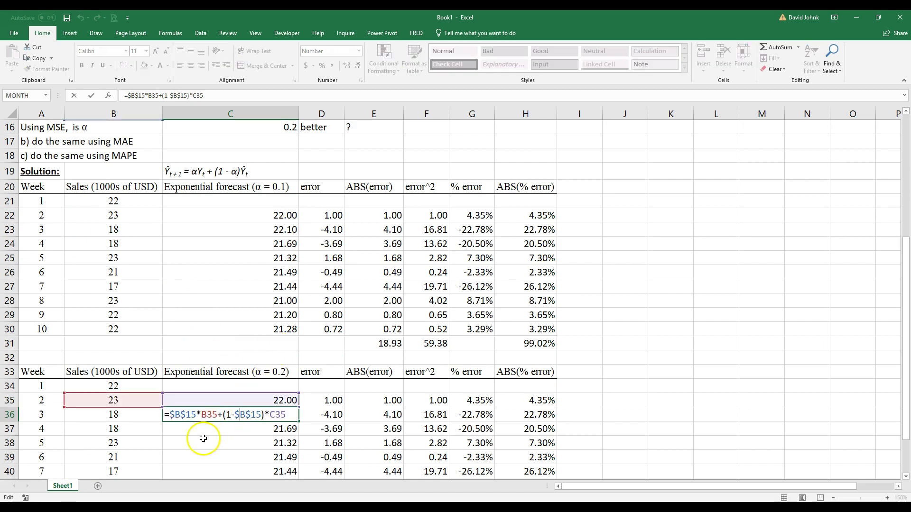
scroll(199, 319, "up", 3)
left_click_drag(146, 248, 178, 255)
scroll(197, 356, "down", 3)
key("Return")
key("Return")
Fill the C36 forecast formula down through C43 and check the week 10 formula
left_click(254, 415)
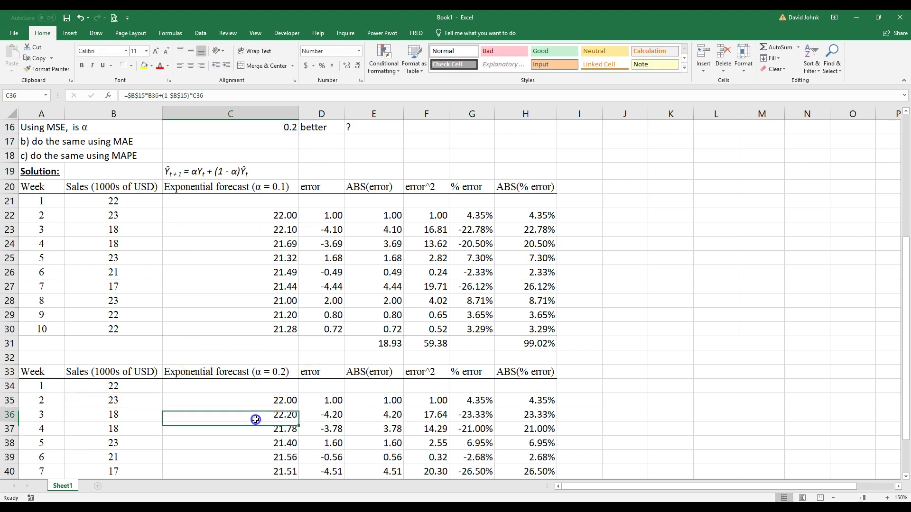
scroll(255, 430, "down", 3)
scroll(255, 430, "down", 1)
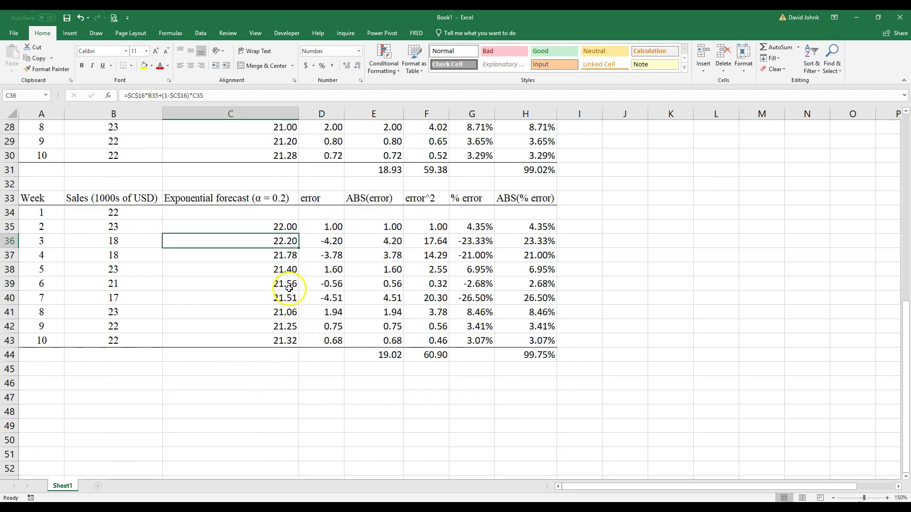
double_click(298, 248)
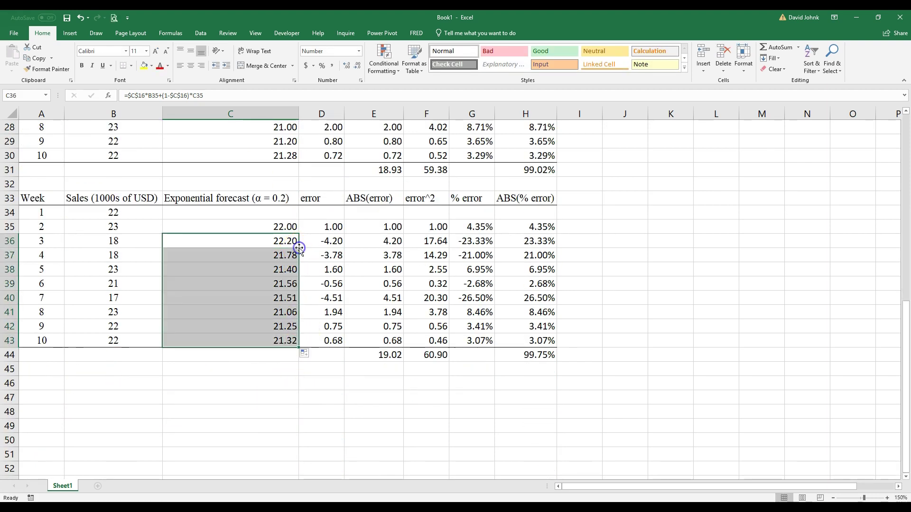
left_click(273, 400)
left_click(244, 339)
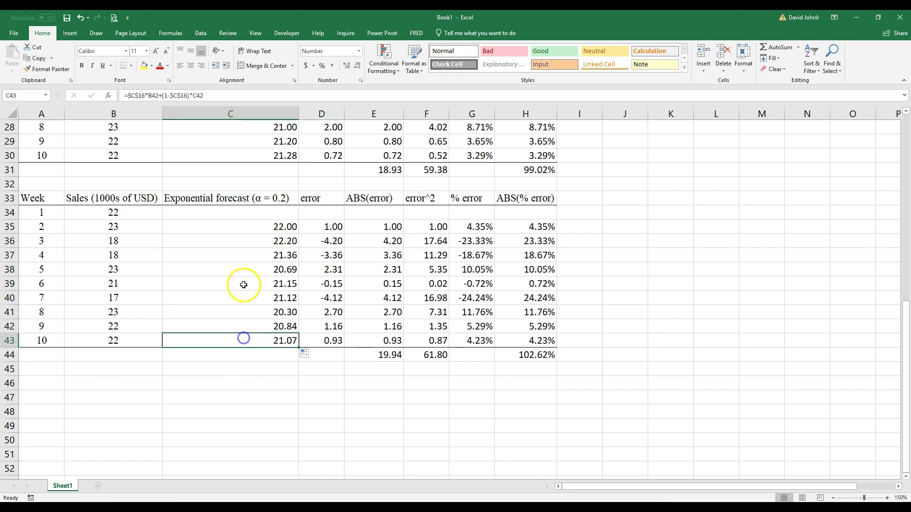
left_click(206, 436)
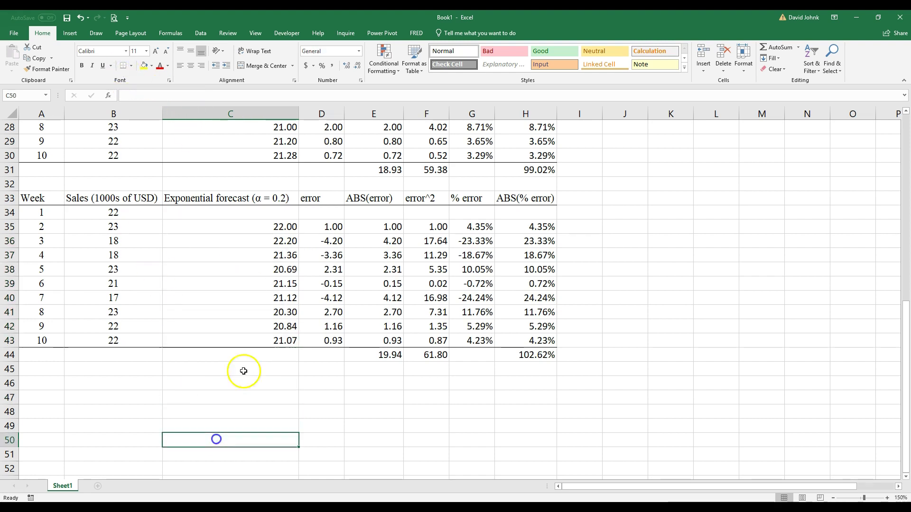
left_click(260, 225)
left_click_drag(260, 225, 259, 337)
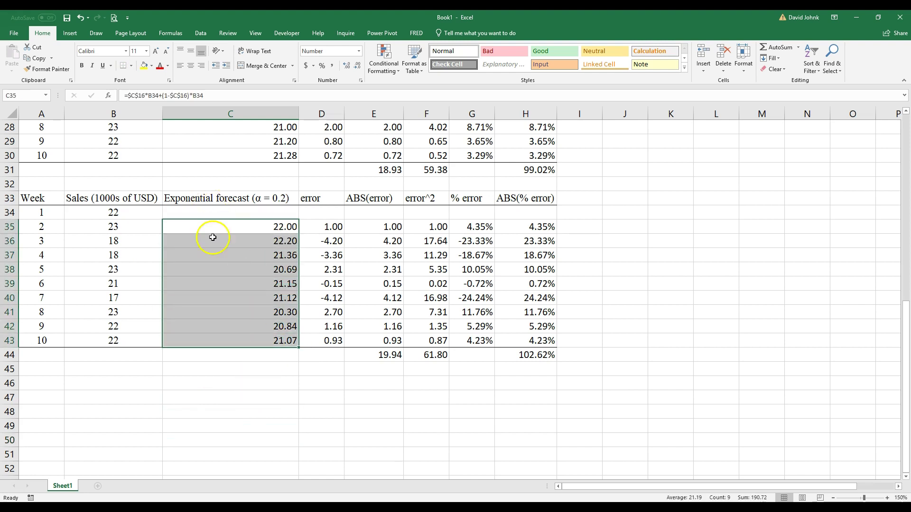
scroll(300, 413, "up", 5)
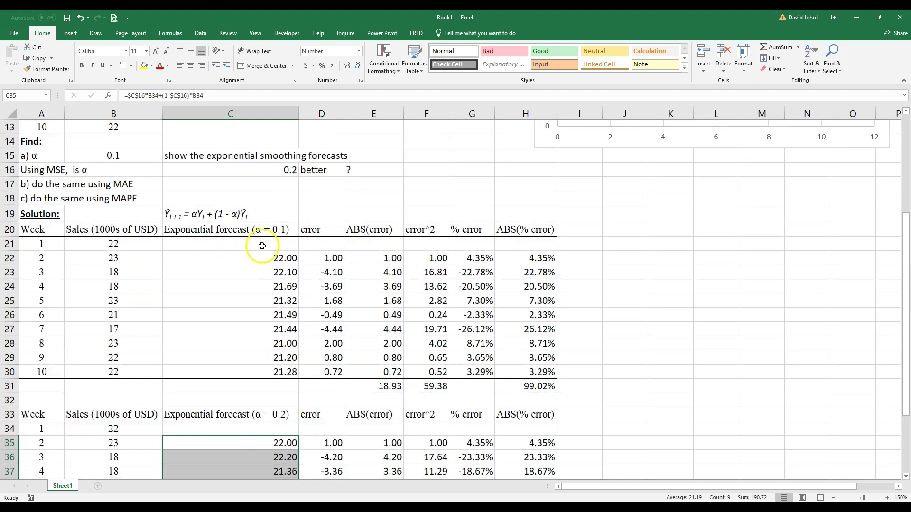
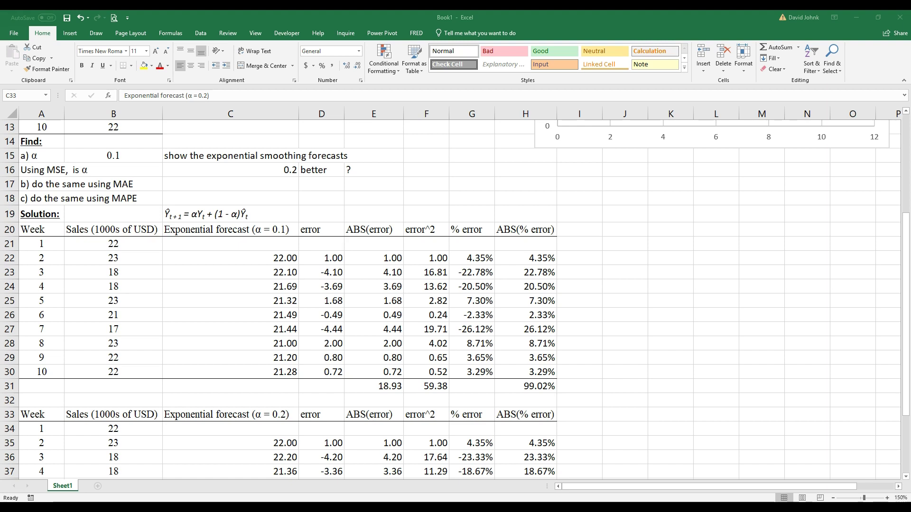
Copy the part a) heading with the MSE labels for α = 0.1 and α = 0.2 and paste them starting at A45
key("ctrl+c")
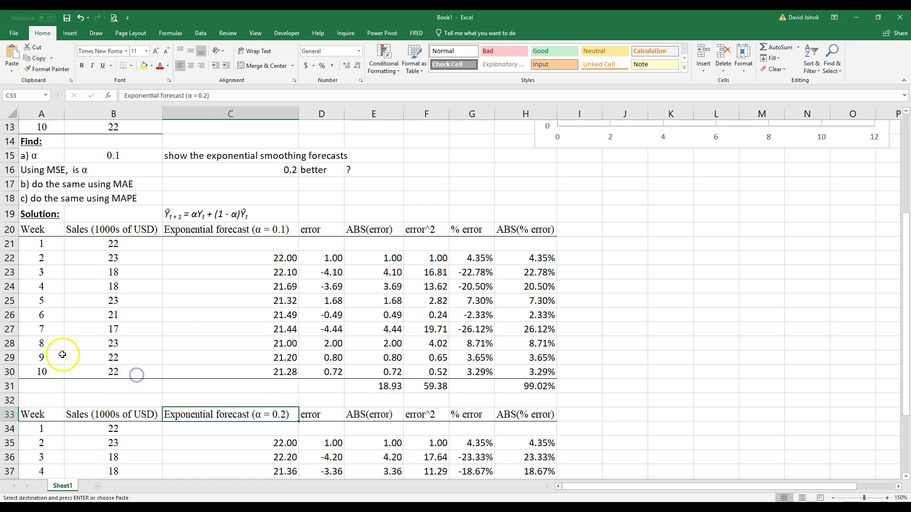
scroll(62, 355, "down", 8)
left_click(47, 241)
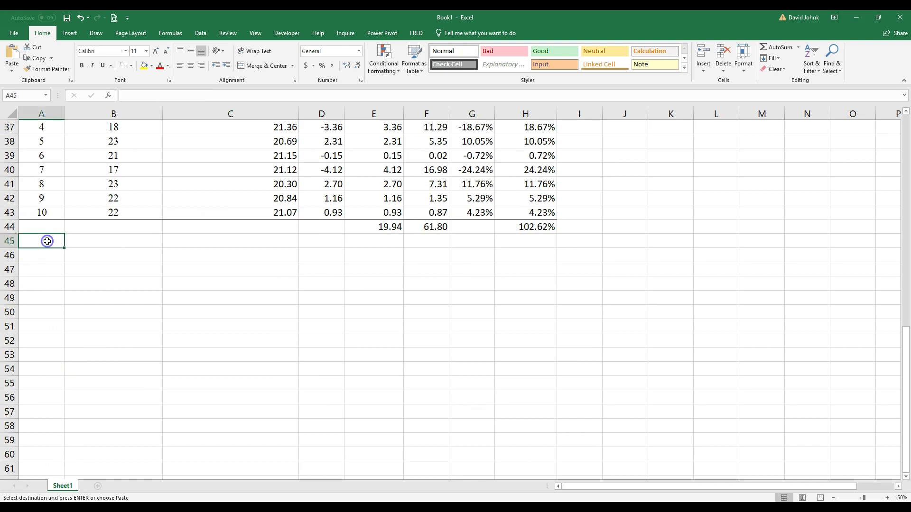
key("ctrl+v")
left_click(116, 344)
Calculate the MSE for α = 0.1 in B46 with the formula =F31/COUNT(F22:F30)
left_click(86, 256)
scroll(92, 327, "up", 7)
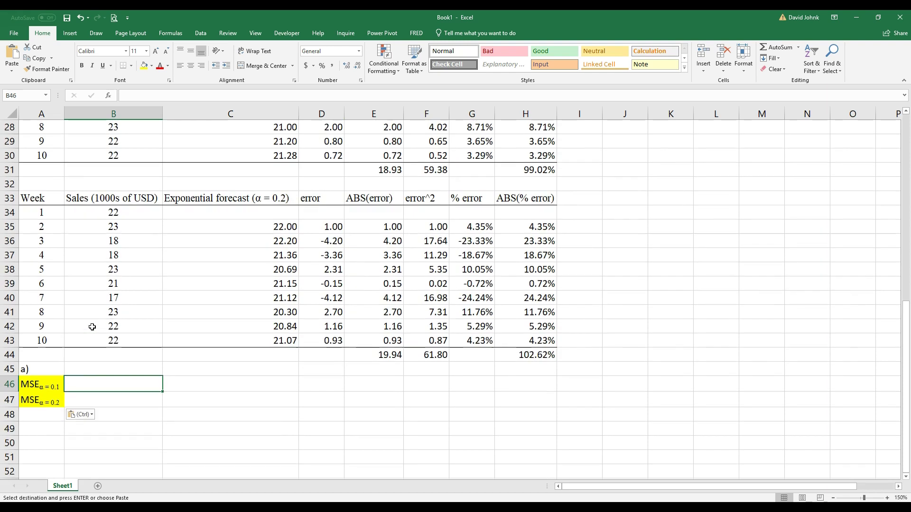
scroll(192, 387, "down", 4)
type("=")
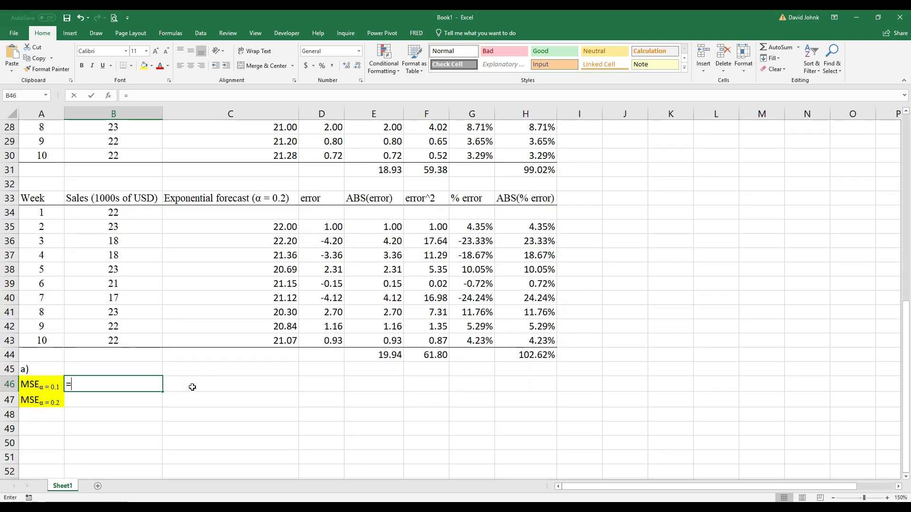
scroll(140, 358, "up", 6)
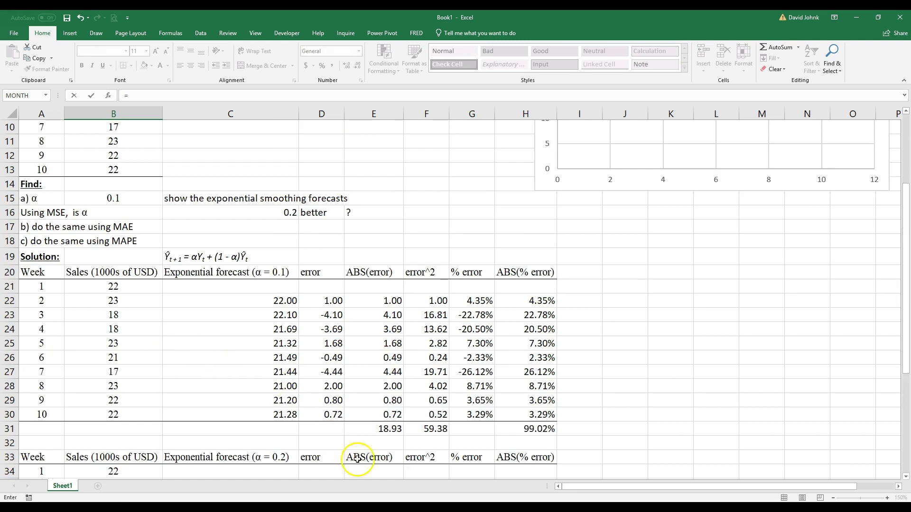
left_click(421, 431)
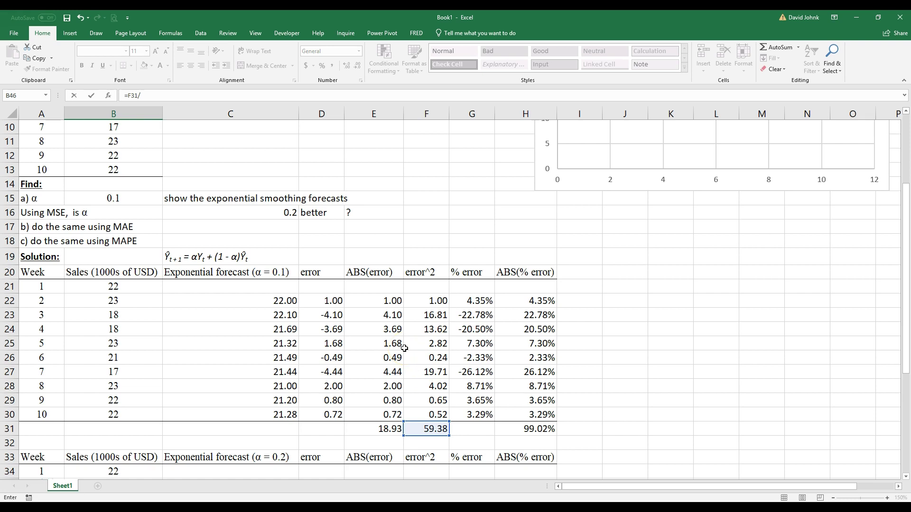
scroll(404, 348, "down", 5)
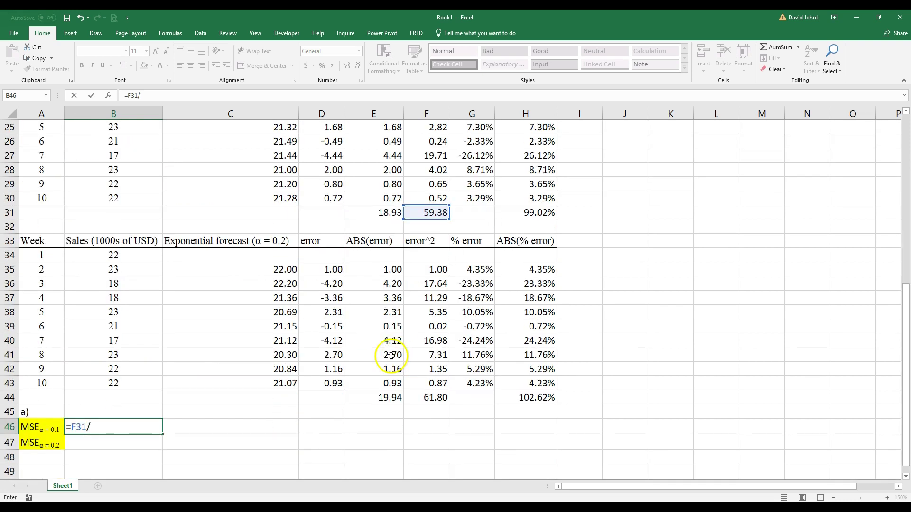
type("count(")
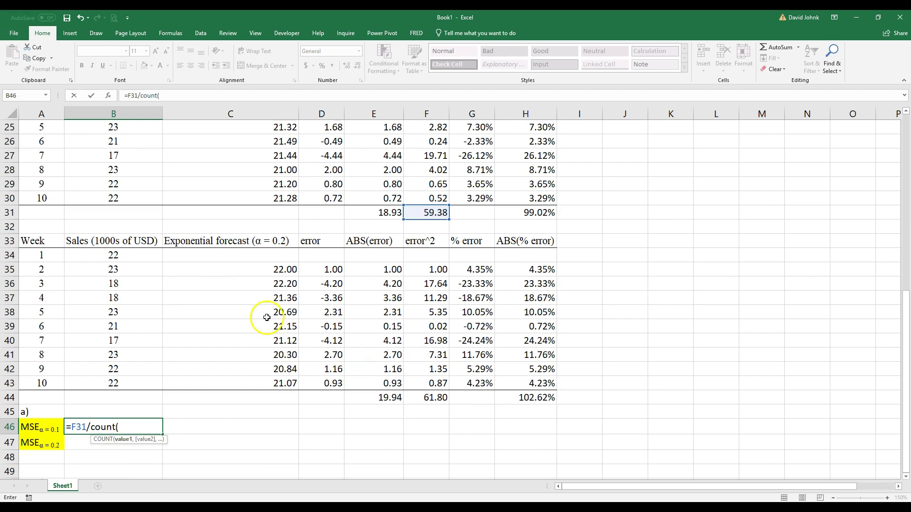
scroll(267, 317, "up", 4)
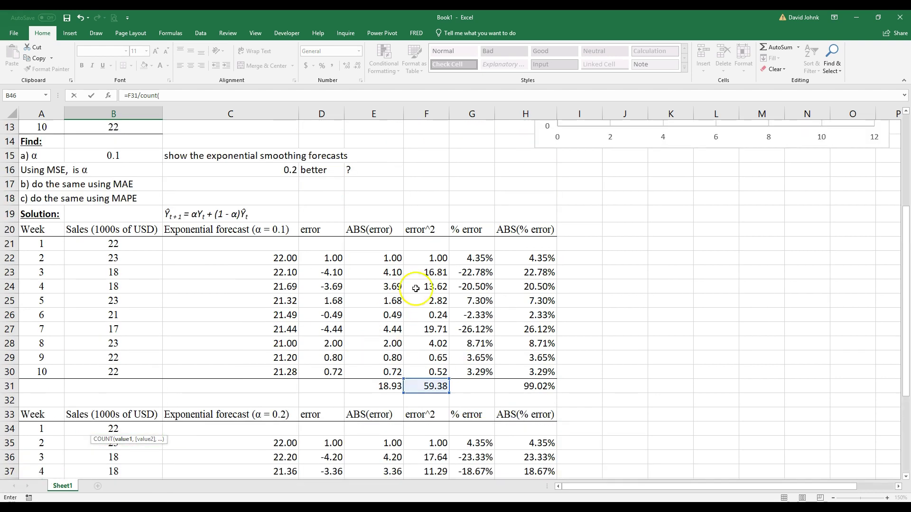
left_click_drag(429, 258, 430, 372)
scroll(240, 415, "down", 4)
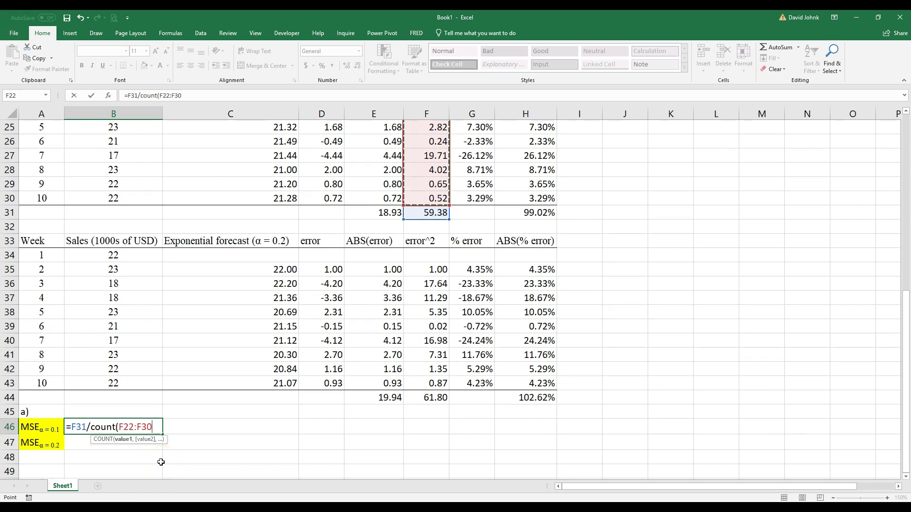
type(")")
key("Return")
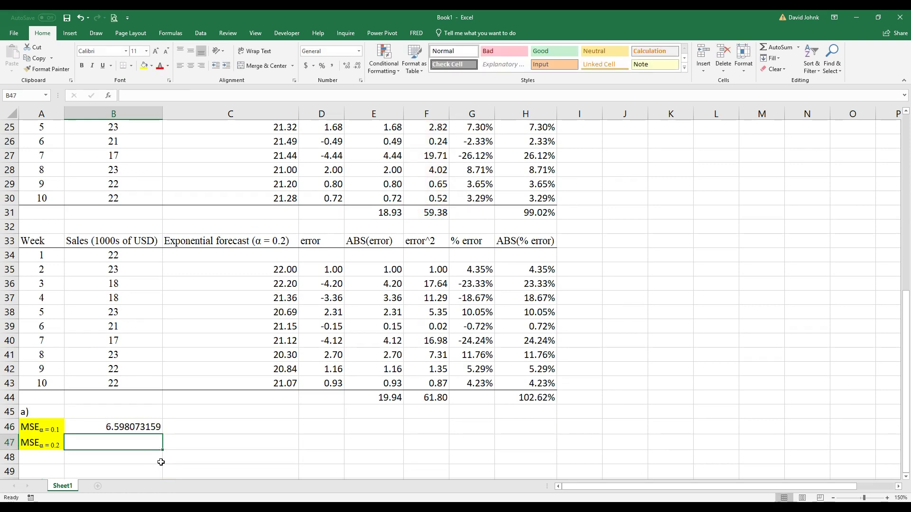
Format the MSE value in B46 to show two decimal places
left_click(114, 428)
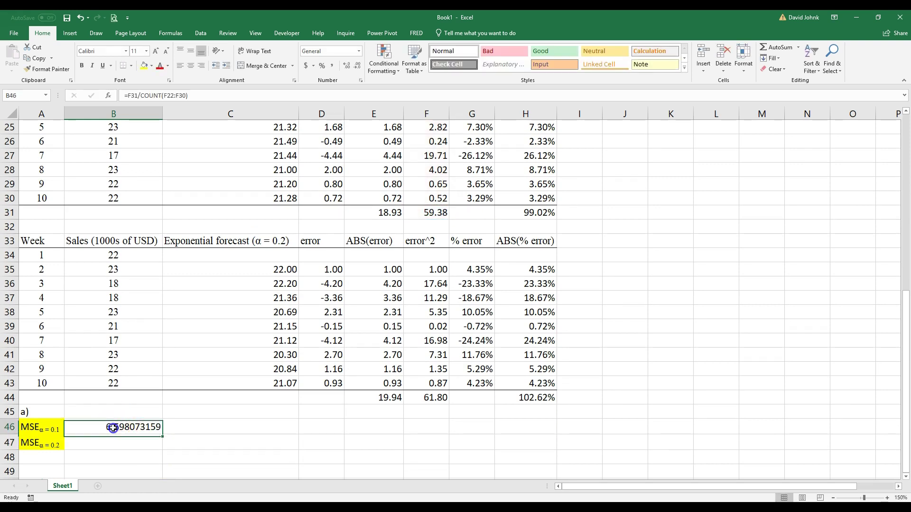
left_click(347, 66)
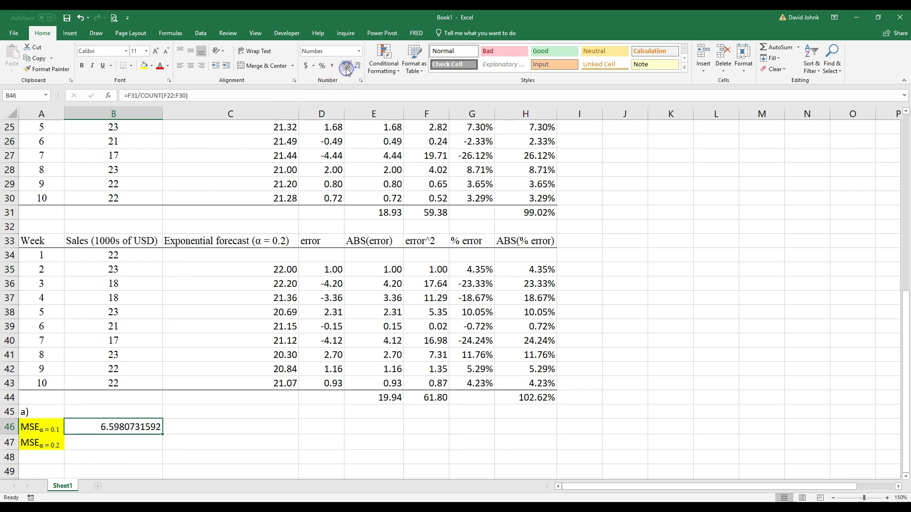
left_click(358, 66)
left_click(358, 66)
left_click(358, 67)
left_click(358, 67)
left_click(358, 66)
left_click(358, 66)
Highlight B46 in yellow and copy its formatting to B47
left_click(90, 470)
left_click(100, 431)
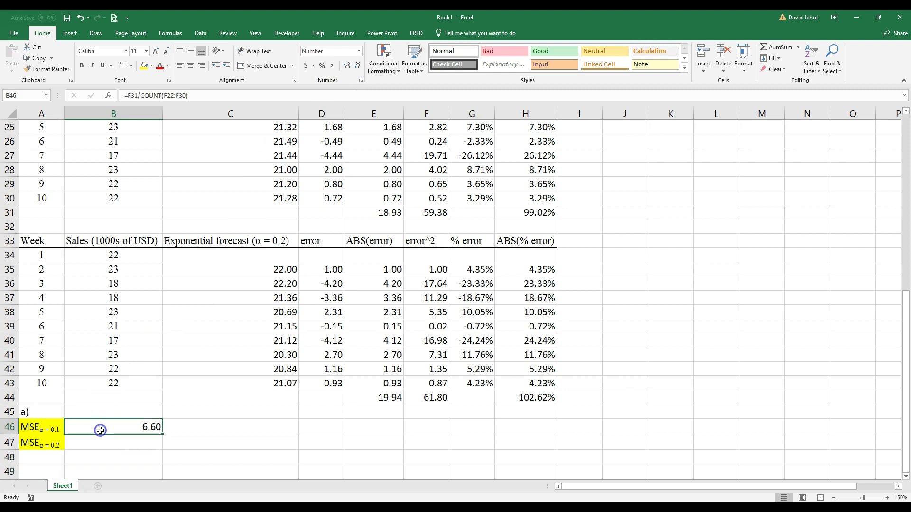
left_click(144, 65)
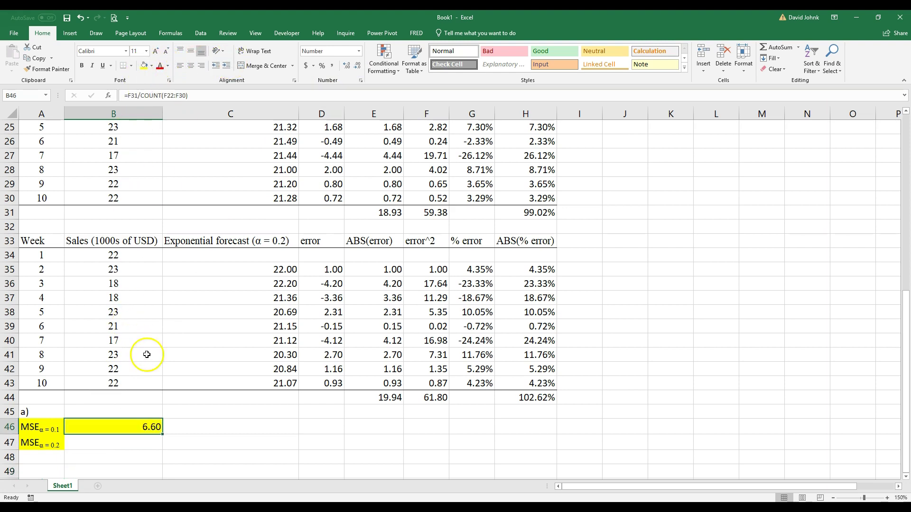
left_click(45, 70)
left_click(90, 444)
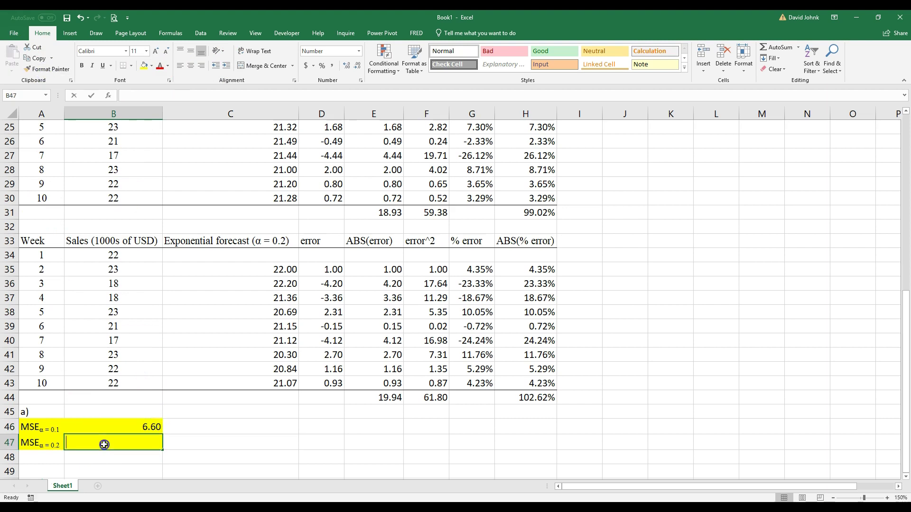
Calculate the MSE for α = 0.2 in B47 with the formula =F44/COUNT(F35:F43)
double_click(105, 445)
type("=")
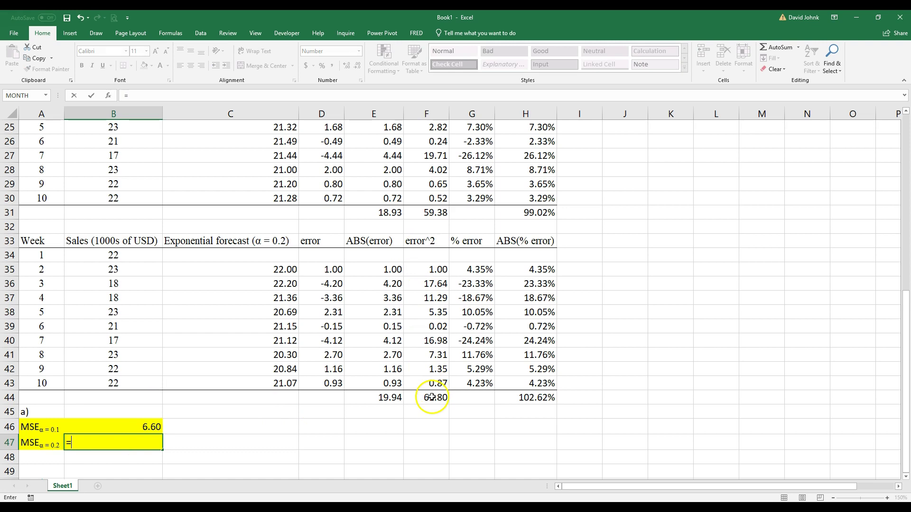
left_click(430, 398)
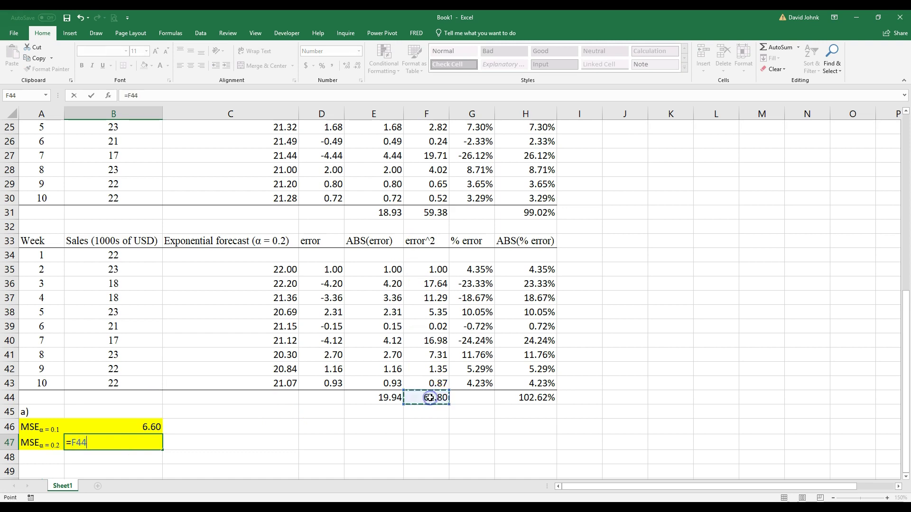
type("/cou")
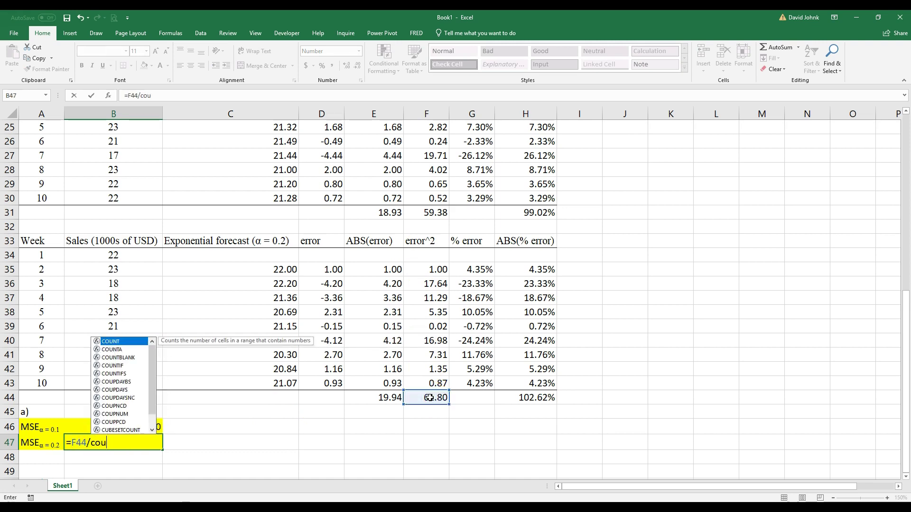
type("nt(")
left_click_drag(423, 269, 428, 385)
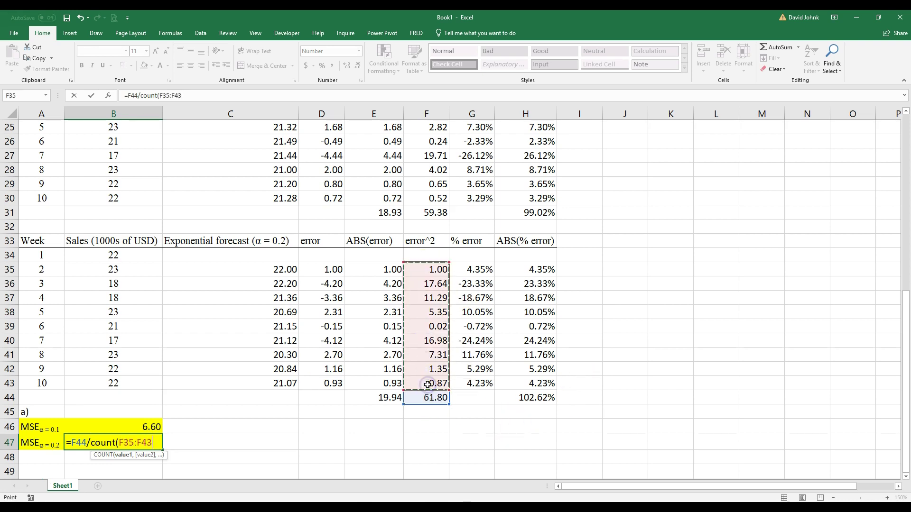
type(")")
key("Return")
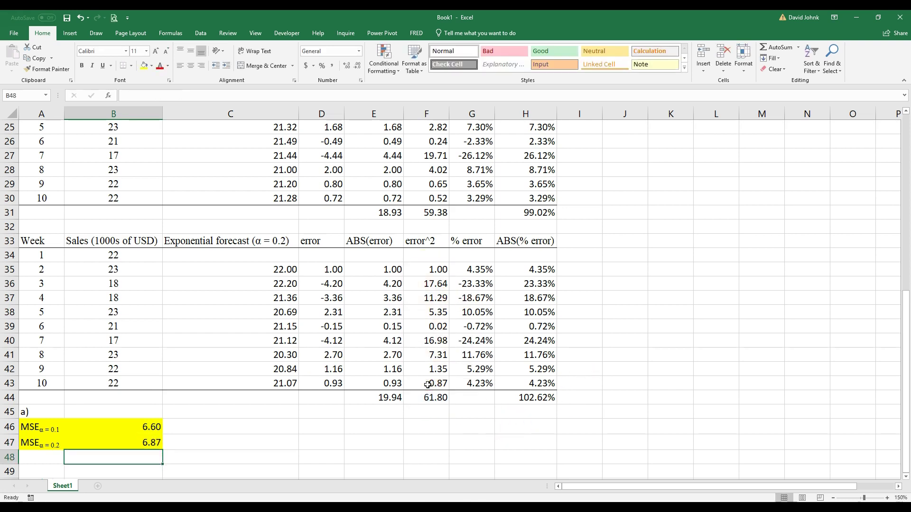
Enter the conclusion "alpha - .01 is the better forcast (using MSE)" in A48
left_click(42, 458)
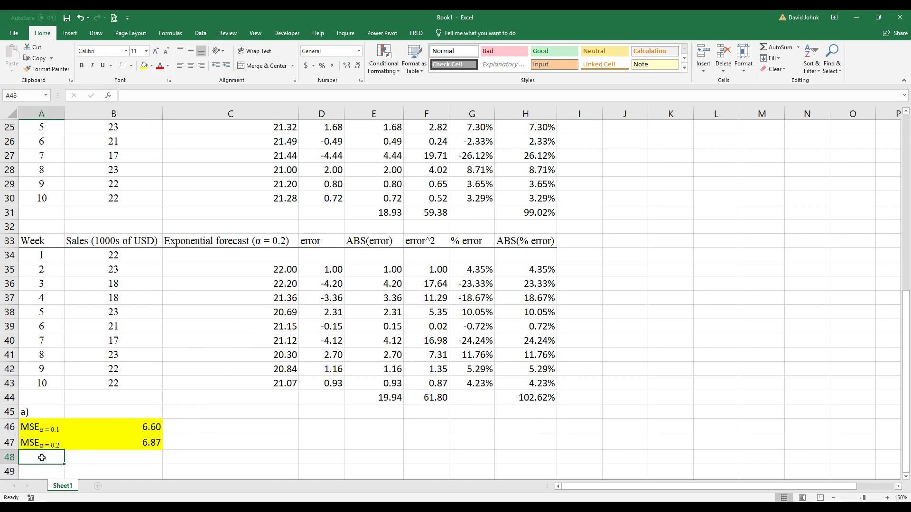
left_click(56, 451)
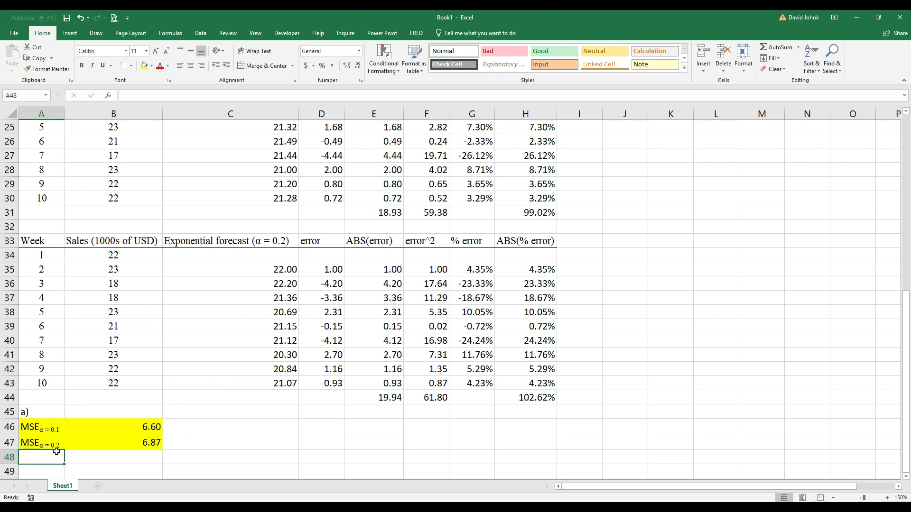
type("apl")
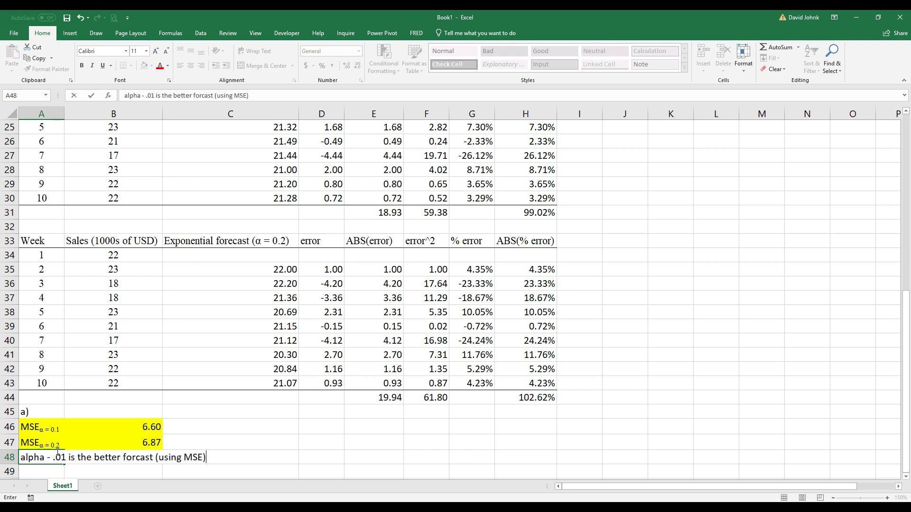
key("Return")
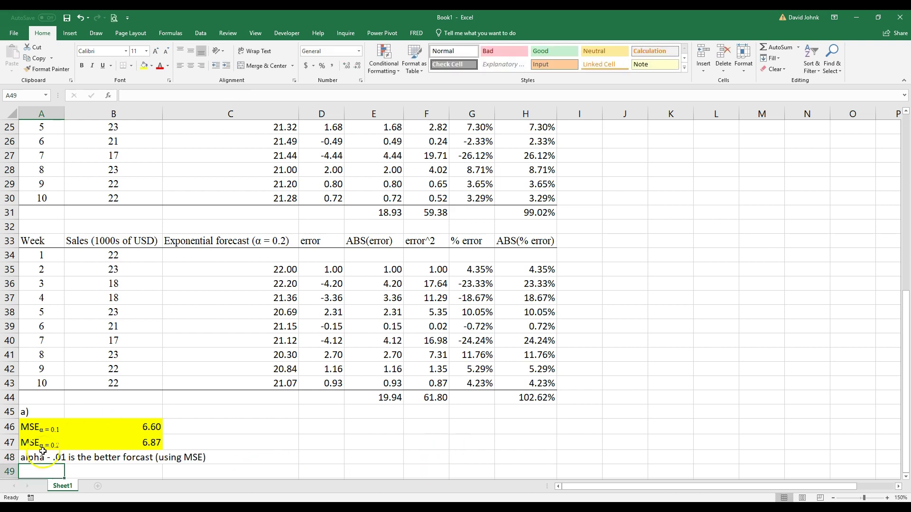
Replace the hyphen after "alpha" in the A48 conclusion with an equals sign and highlight A48:C48 in yellow
double_click(45, 455)
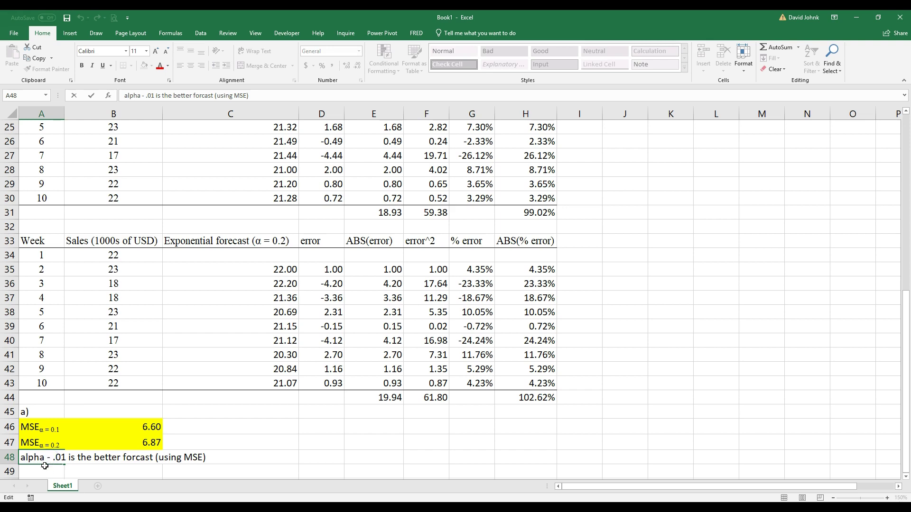
key("BackSpace")
type("=")
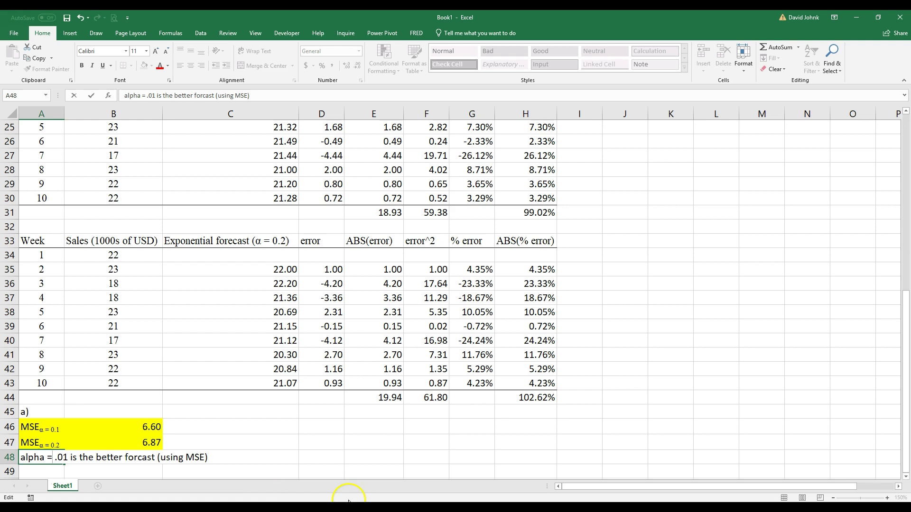
key("Return")
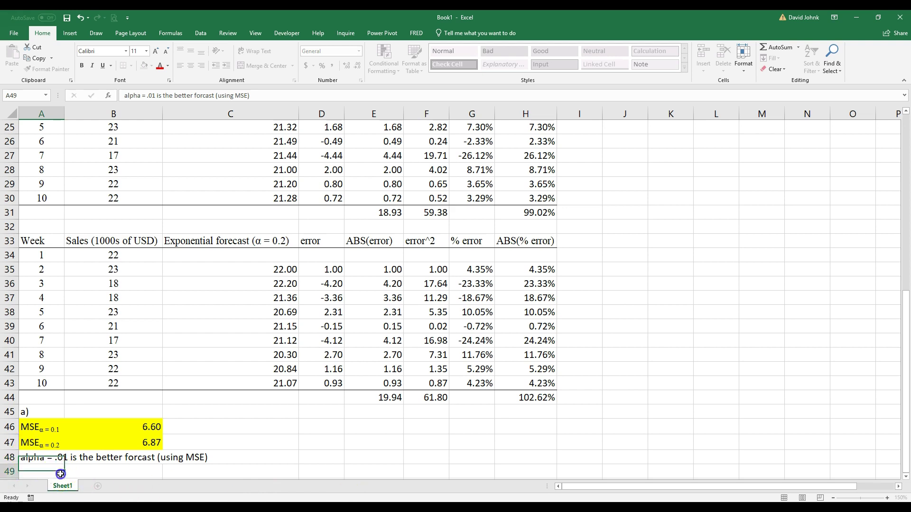
left_click_drag(29, 457, 195, 457)
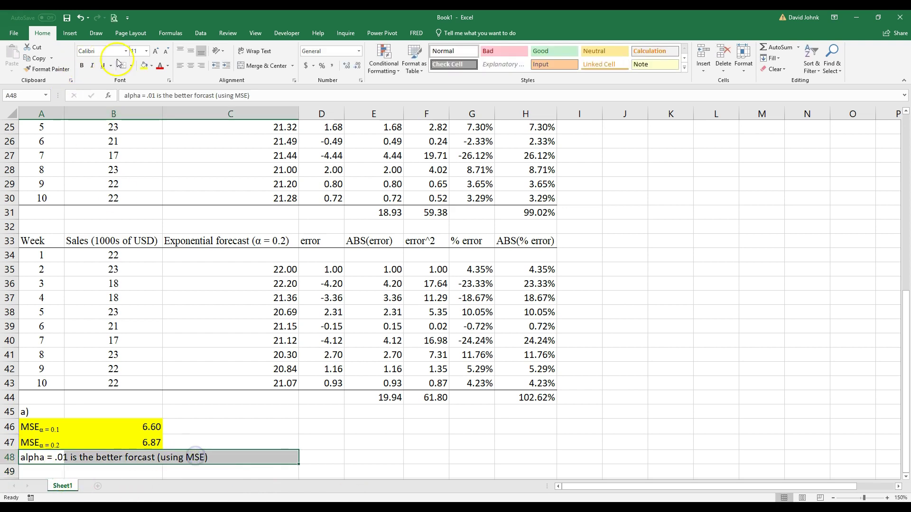
left_click(144, 65)
Copy the MAE labels for α = 0.1 and α = 0.2 into A50:A51 and enter the heading "b)" in A49
scroll(175, 259, "down", 3)
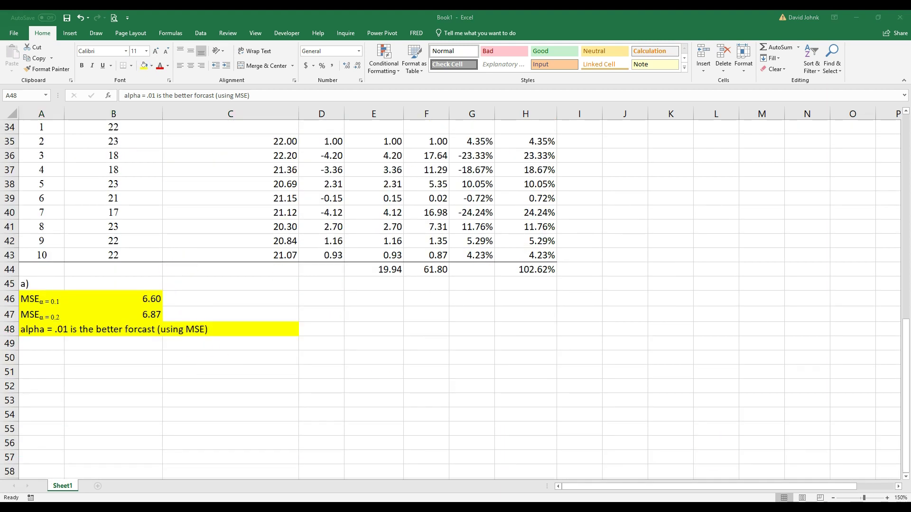
key("ctrl+c")
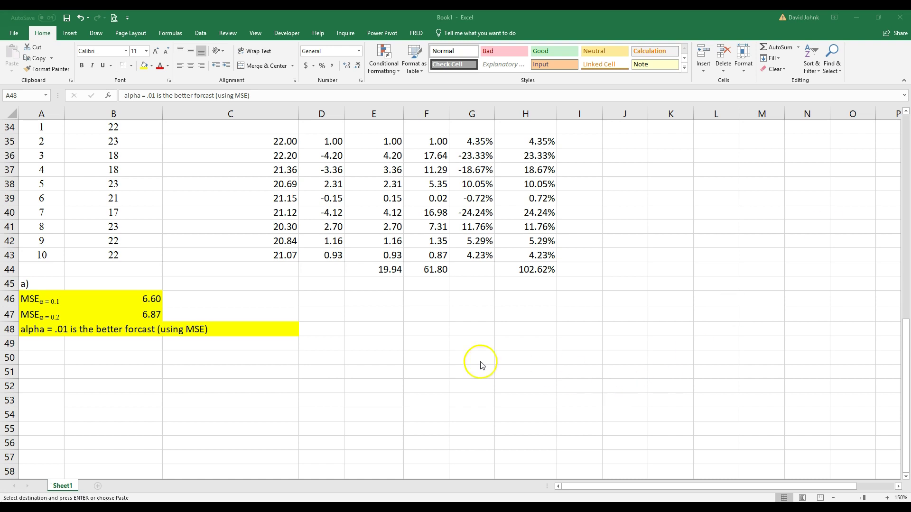
left_click(45, 344)
left_click(36, 355)
key("ctrl+v")
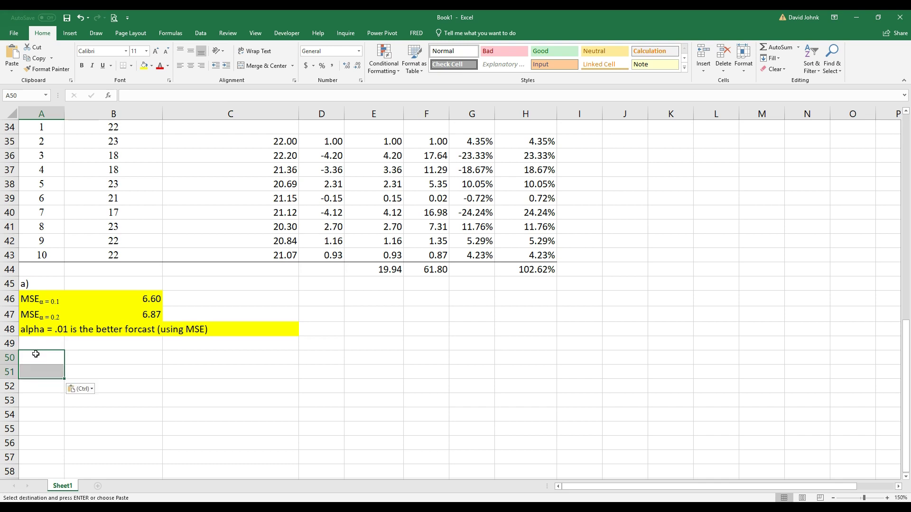
double_click(34, 341)
type("b)")
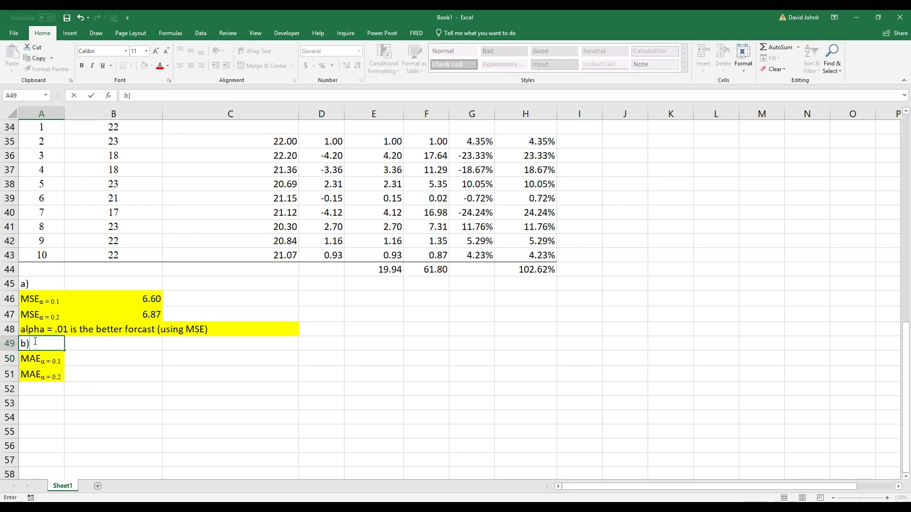
Calculate the MAE for α = 0.1 in B50 with the formula =E31/COUNT(E22:E30)
left_click(92, 374)
left_click(98, 359)
scroll(421, 474, "up", 1)
scroll(422, 474, "up", 4)
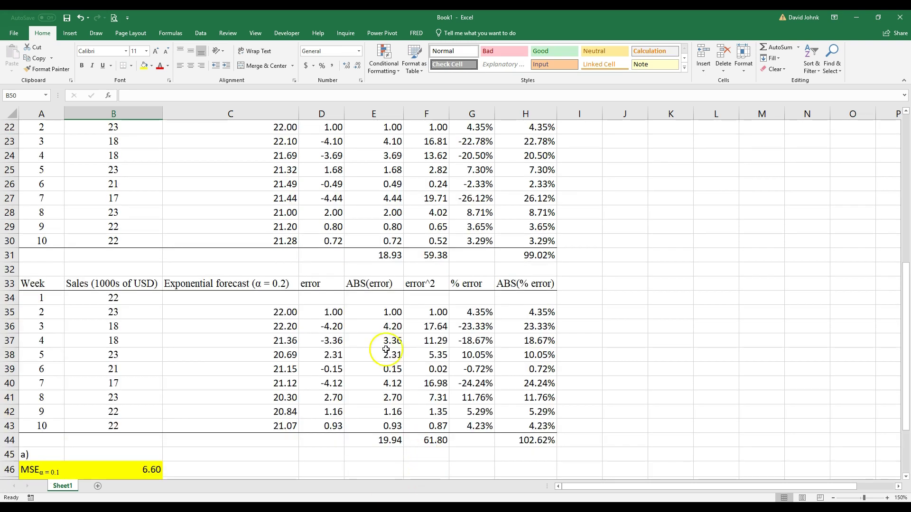
scroll(413, 369, "down", 3)
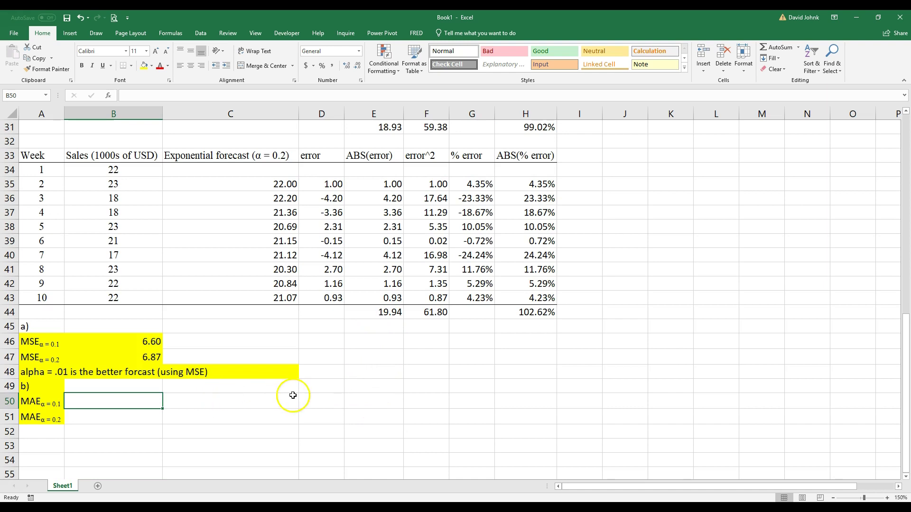
scroll(295, 394, "up", 1)
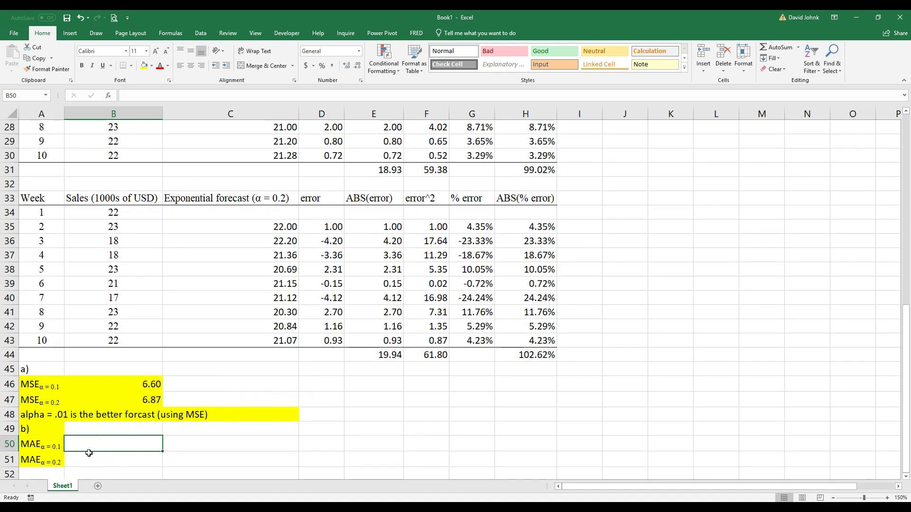
type("=")
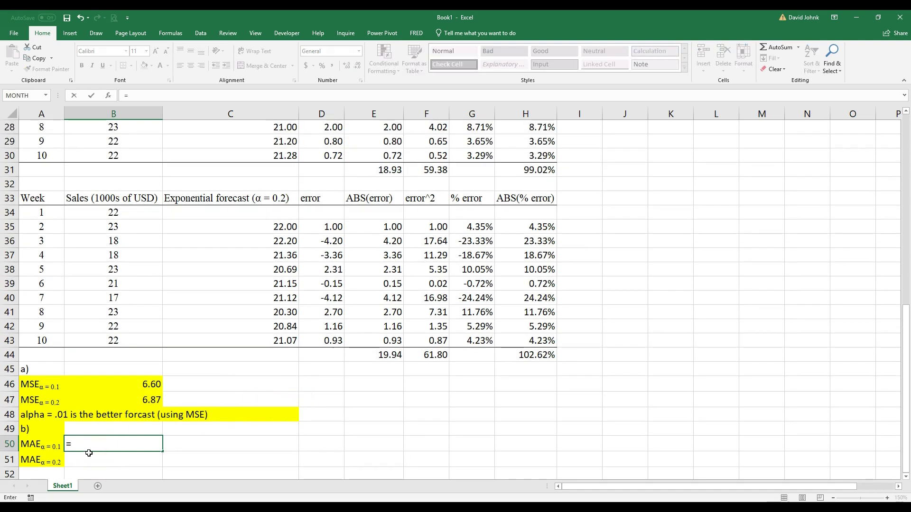
left_click(385, 169)
type("/coutn")
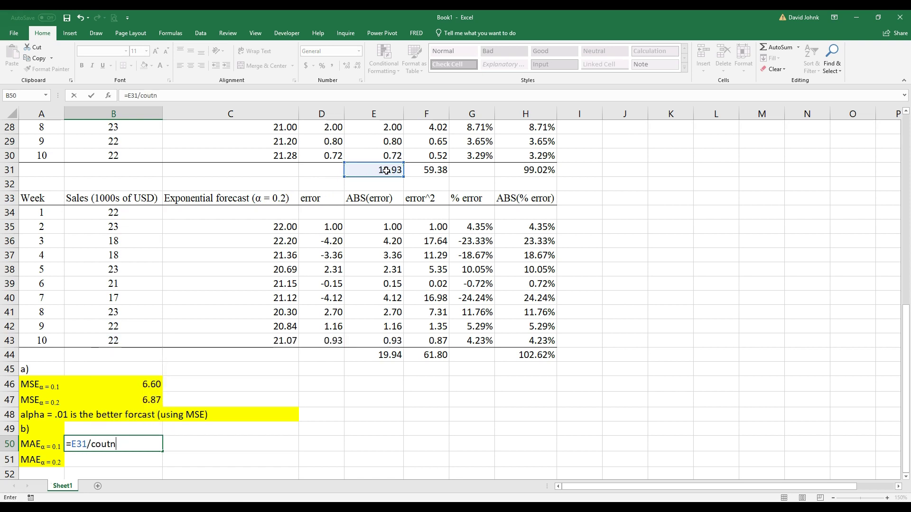
key("BackSpace")
key("BackSpace")
type("nt(")
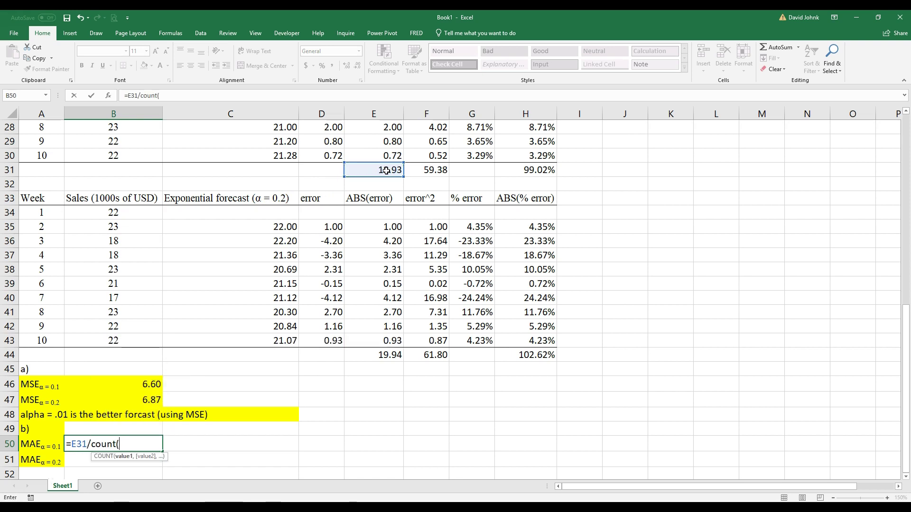
scroll(358, 149, "up", 1)
scroll(358, 148, "up", 5)
left_click_drag(369, 261, 378, 366)
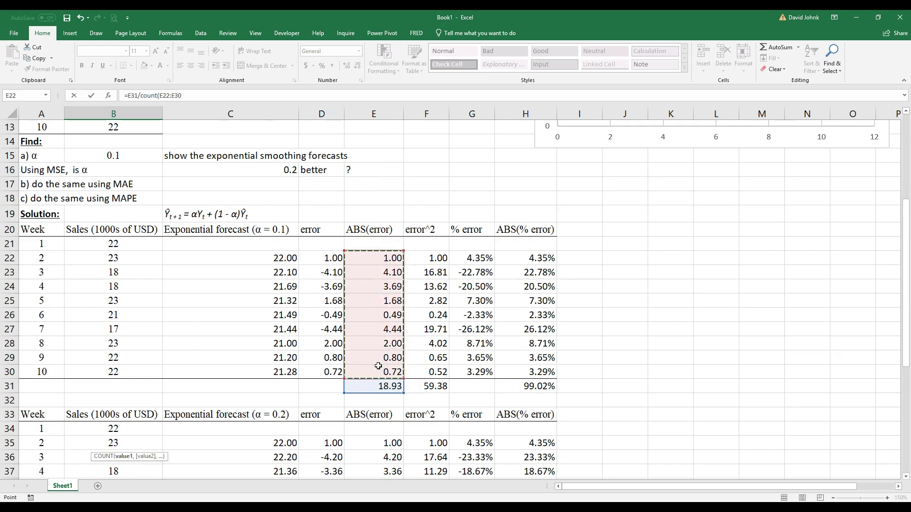
key("Return")
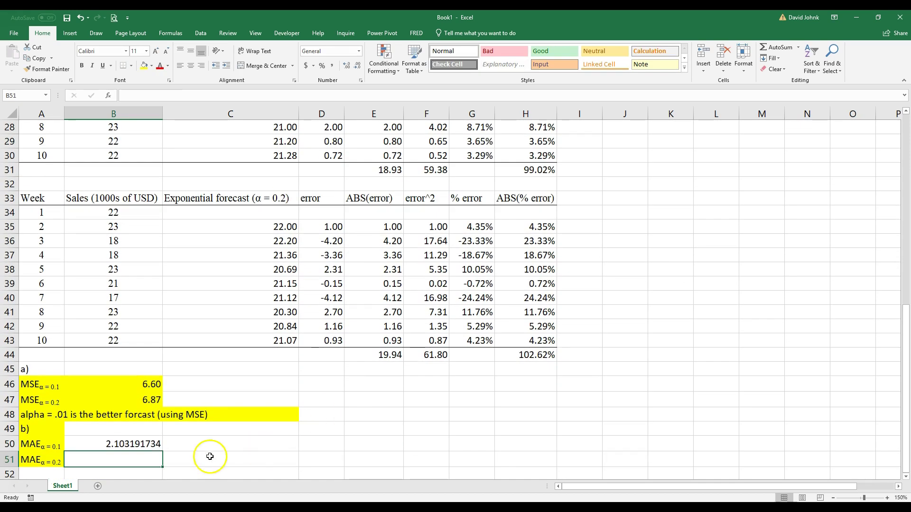
Calculate the MAE for α = 0.2 in B51 with the formula =E44/COUNT(E35:E43)
type("=")
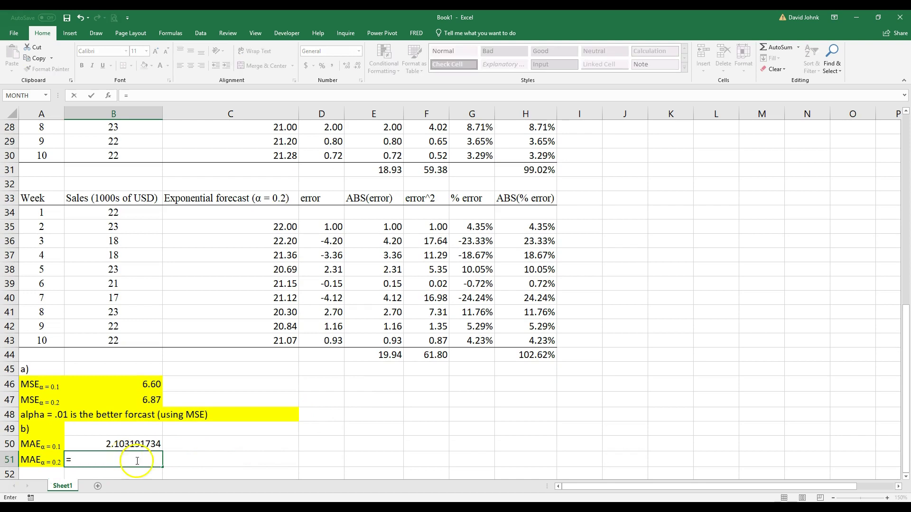
left_click(382, 357)
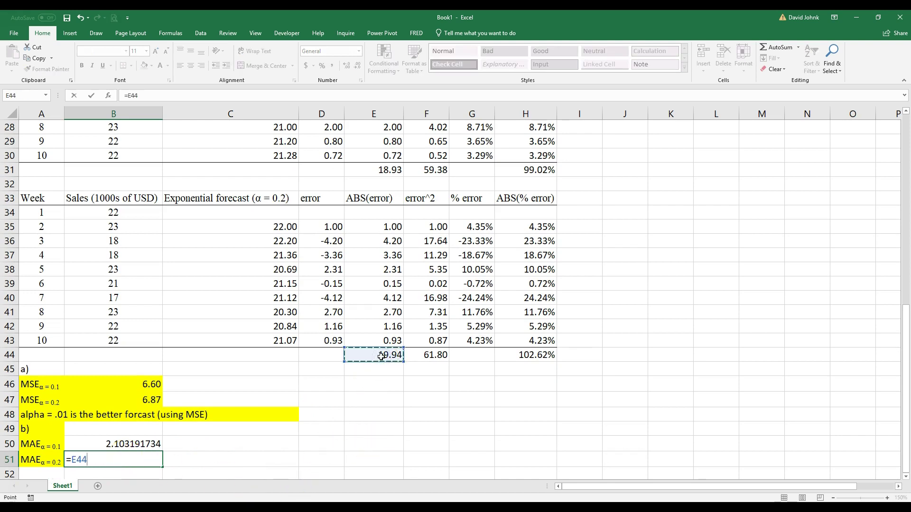
type("/count(")
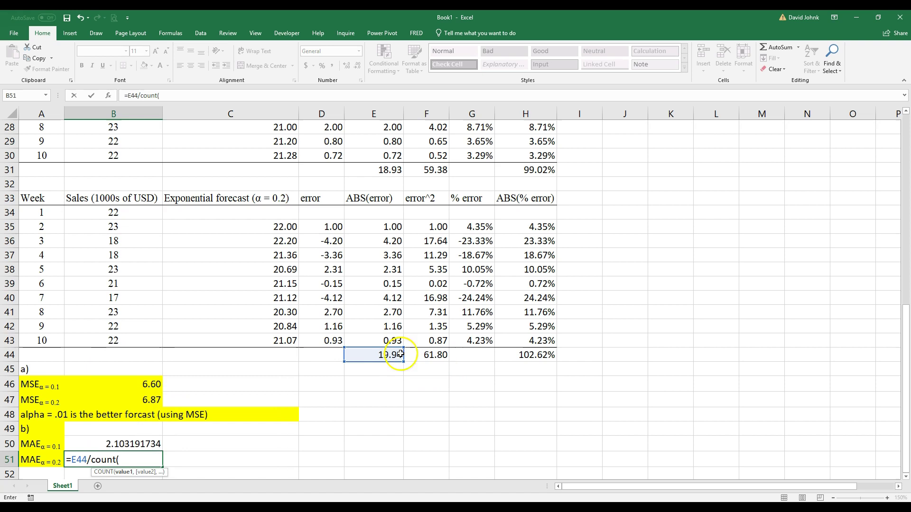
left_click_drag(382, 227, 386, 335)
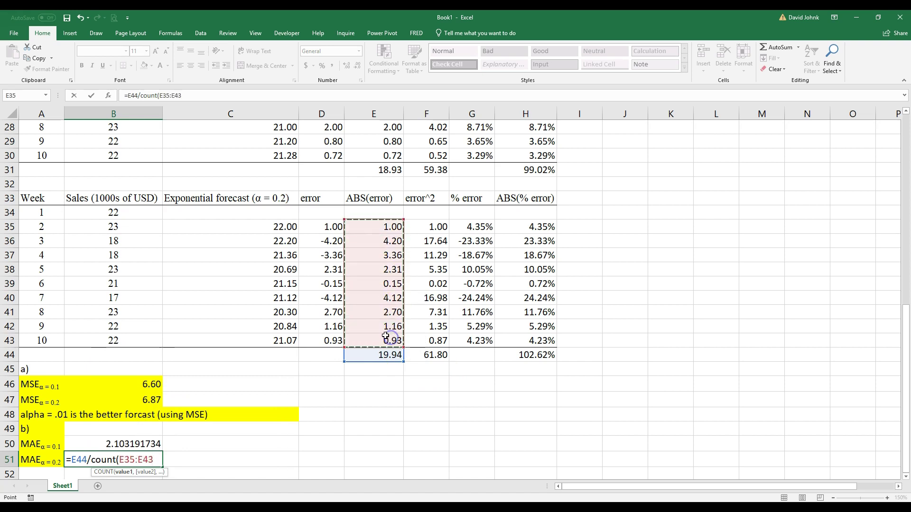
key("Return")
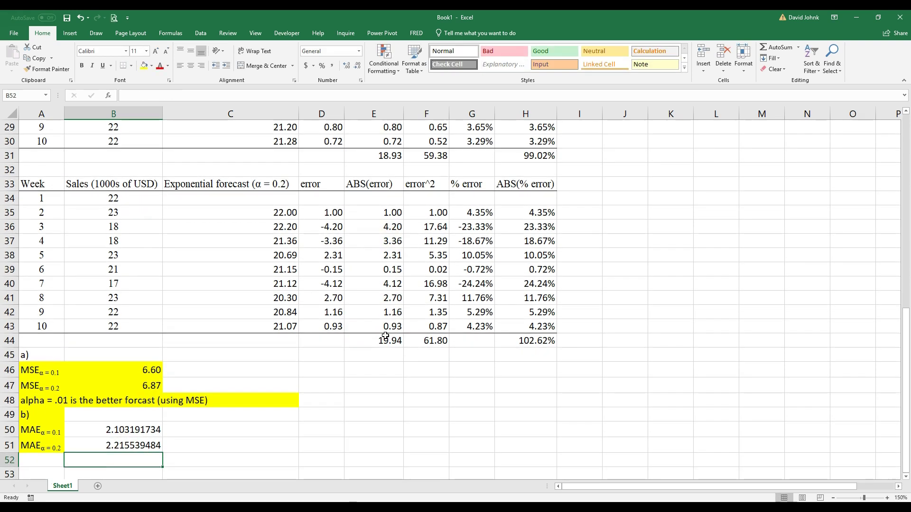
Copy the two-decimal, yellow-filled formatting of B46 onto the MAE results in B50:B51
left_click(149, 369)
left_click(46, 68)
left_click_drag(105, 425, 106, 445)
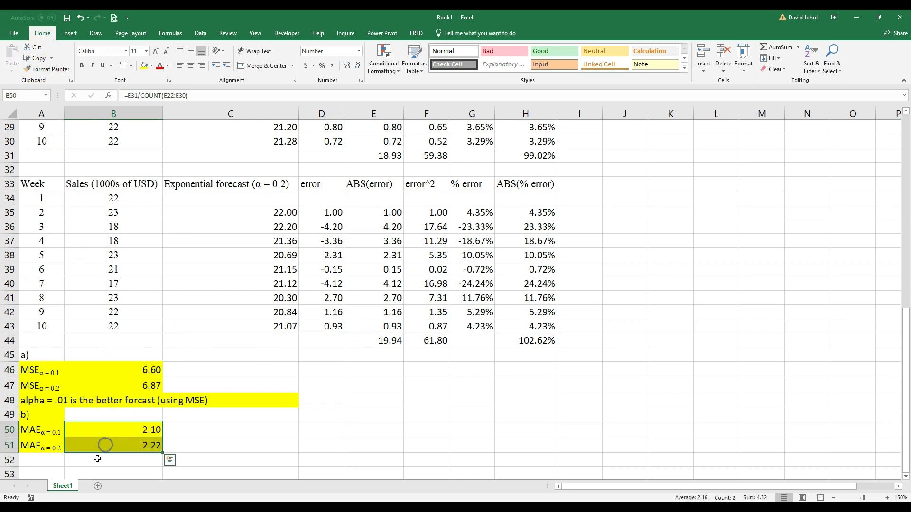
Reuse the A48 conclusion in A52 with MAE in place of MSE, and extend the yellow highlight across B52:C52
left_click(39, 461)
left_click(27, 401)
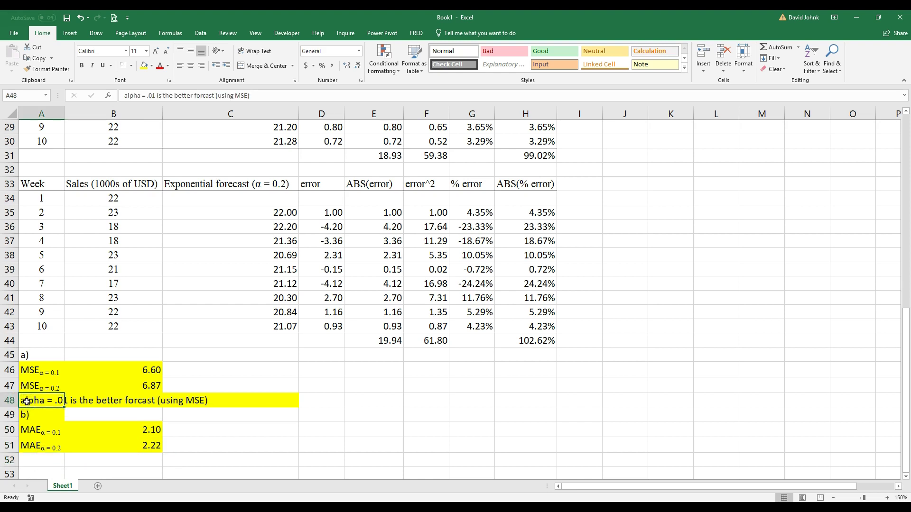
right_click(27, 401)
left_click(46, 208)
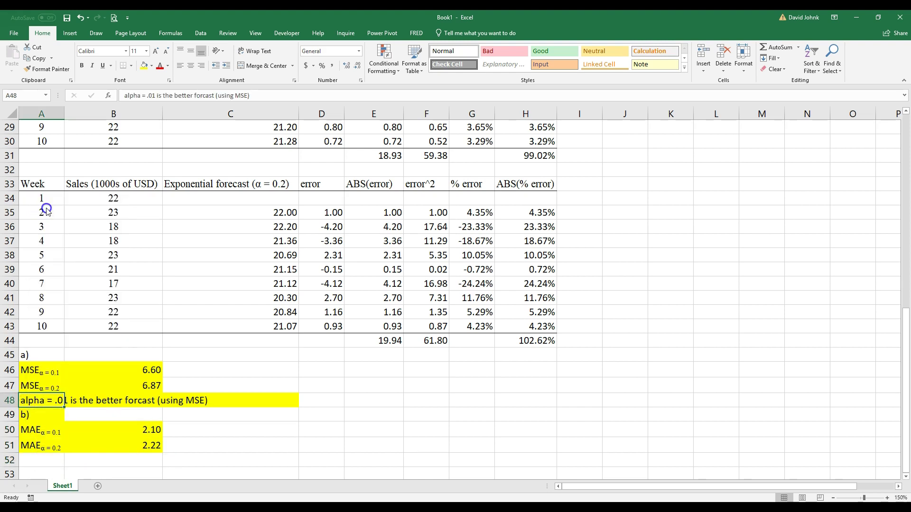
left_click(43, 461)
key("ctrl+v")
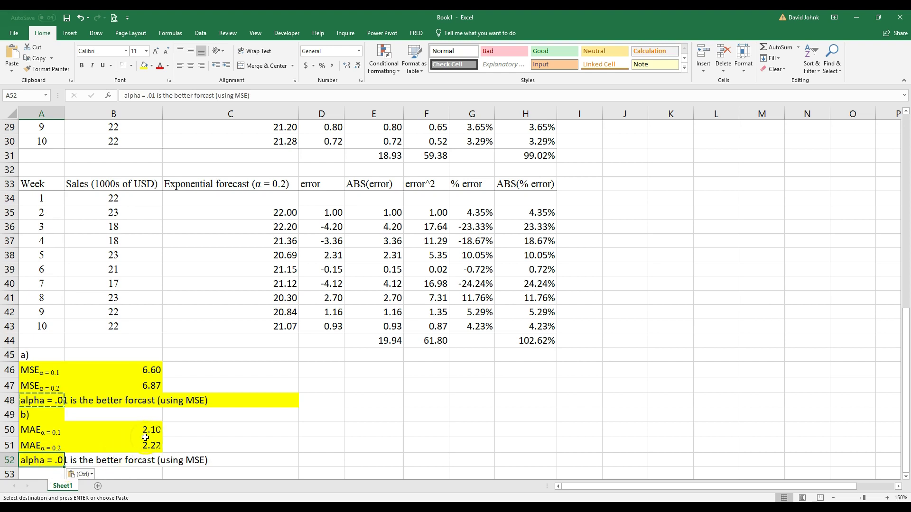
left_click(34, 459)
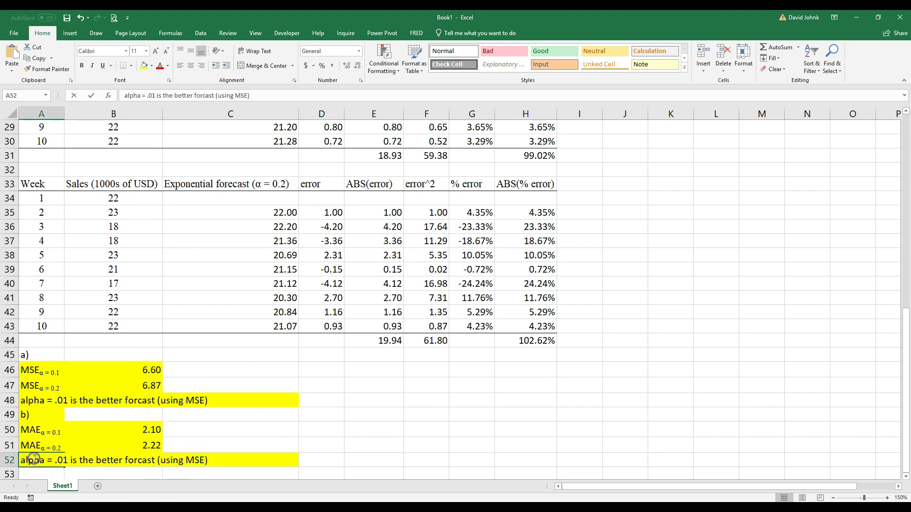
double_click(34, 459)
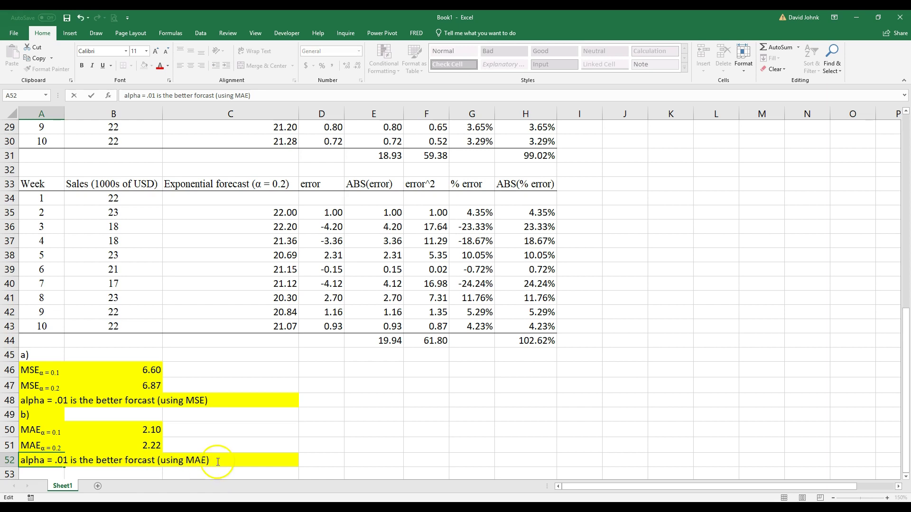
scroll(319, 414, "down", 3)
left_click(120, 445)
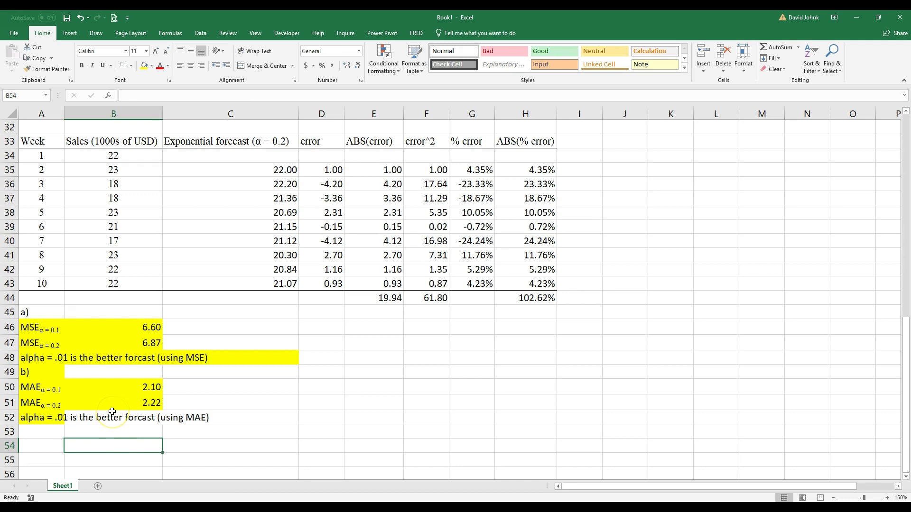
left_click_drag(76, 418, 174, 421)
left_click(144, 65)
Copy the MAPE labels for α = 0.1 and α = 0.2 into A54:A55
scroll(362, 413, "up", 4)
scroll(363, 414, "down", 1)
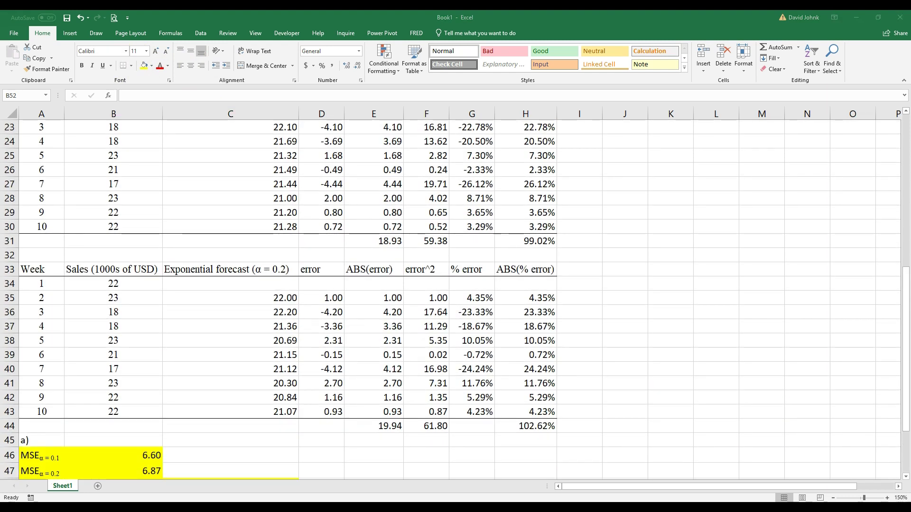
key("ctrl+c")
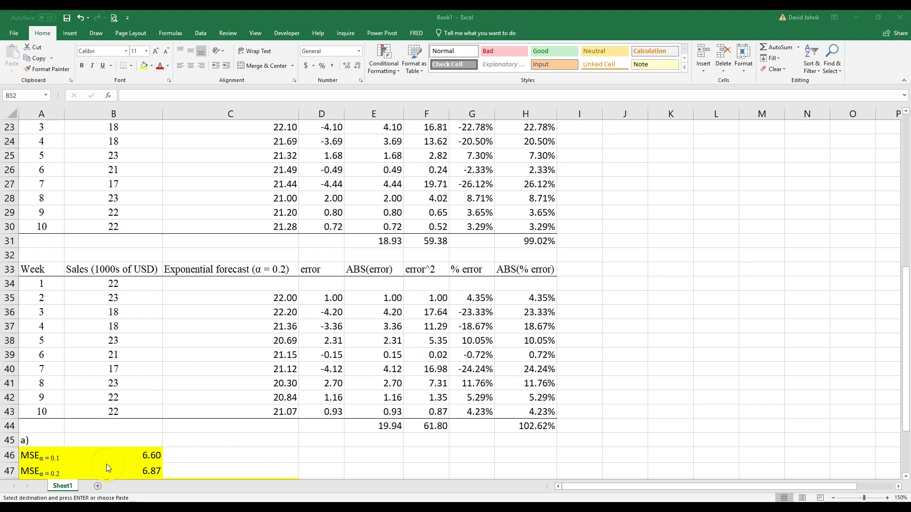
scroll(80, 413, "down", 1)
scroll(80, 413, "down", 10)
scroll(89, 346, "up", 6)
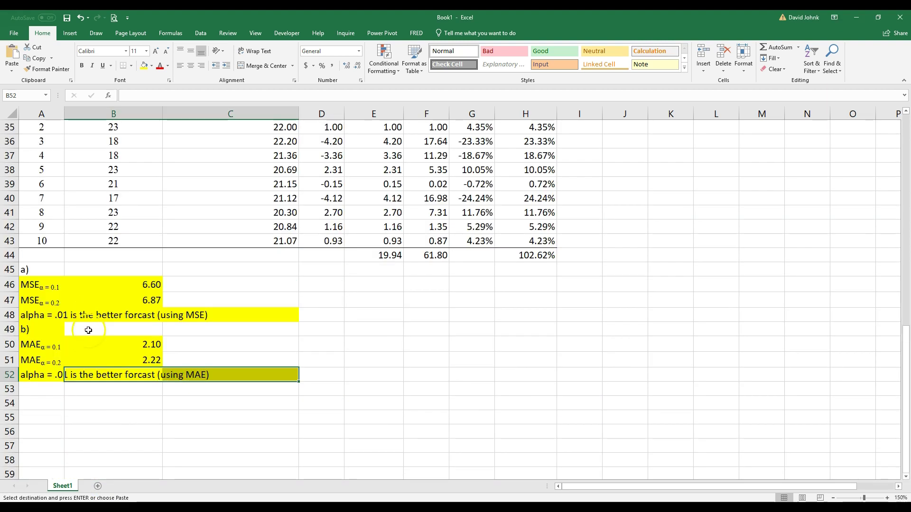
left_click(34, 401)
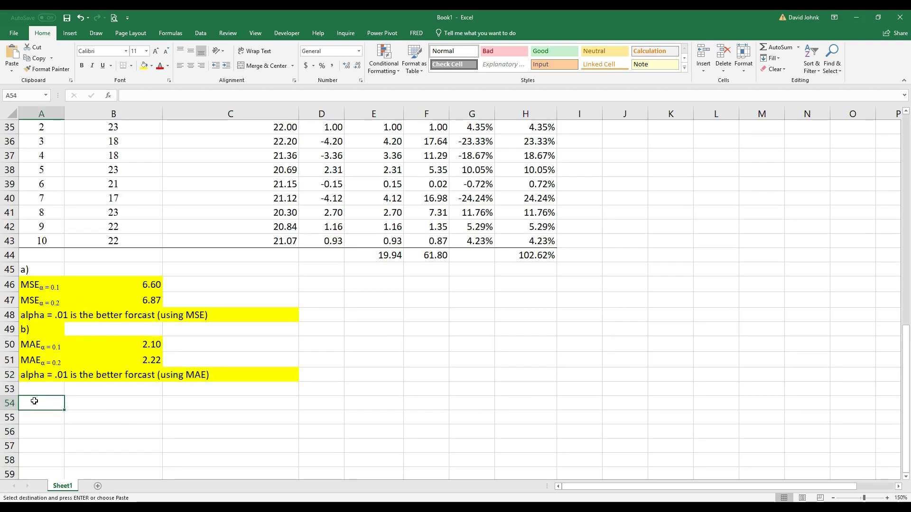
key("ctrl+v")
Enter the heading "c)" in A53 and widen column A to fit the MAPE labels
left_click(39, 388)
type("c")
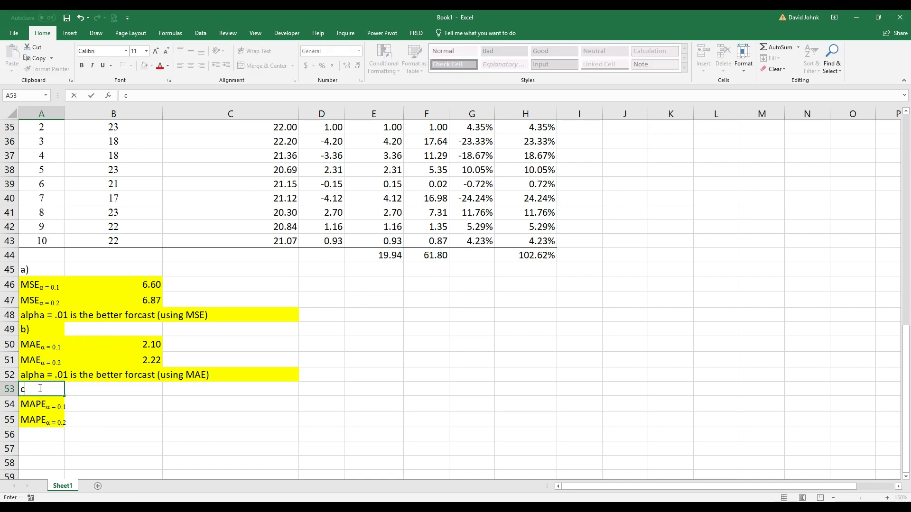
left_click_drag(52, 434, 109, 434)
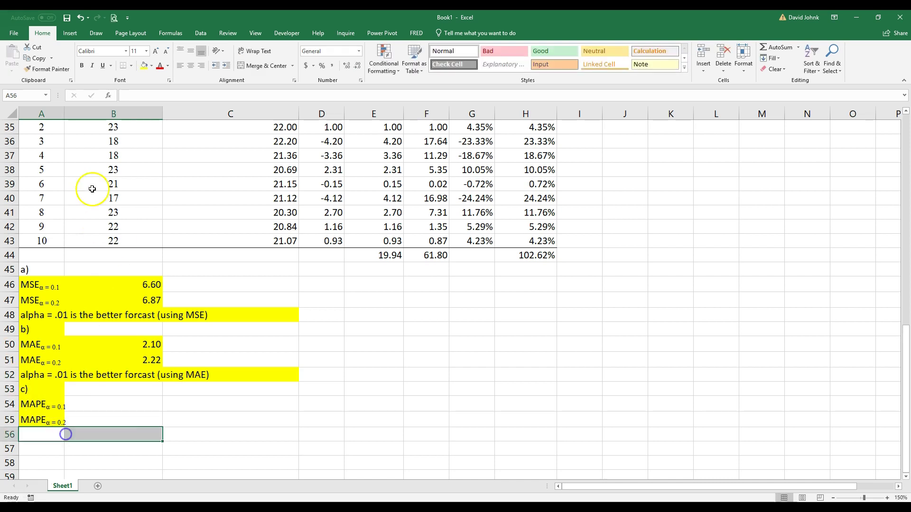
left_click_drag(65, 114, 75, 114)
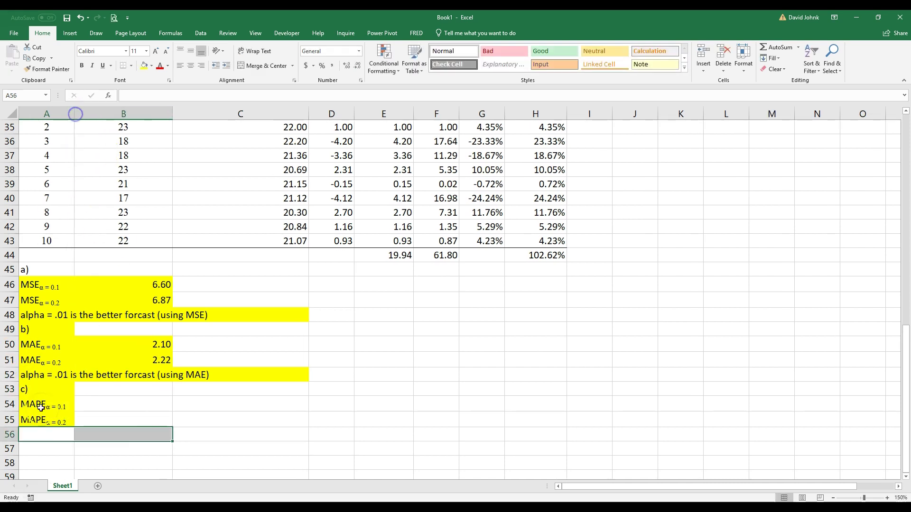
Calculate the MAPE for α = 0.1 in B54 with the formula =H31/COUNT(H22:H30)
left_click(116, 404)
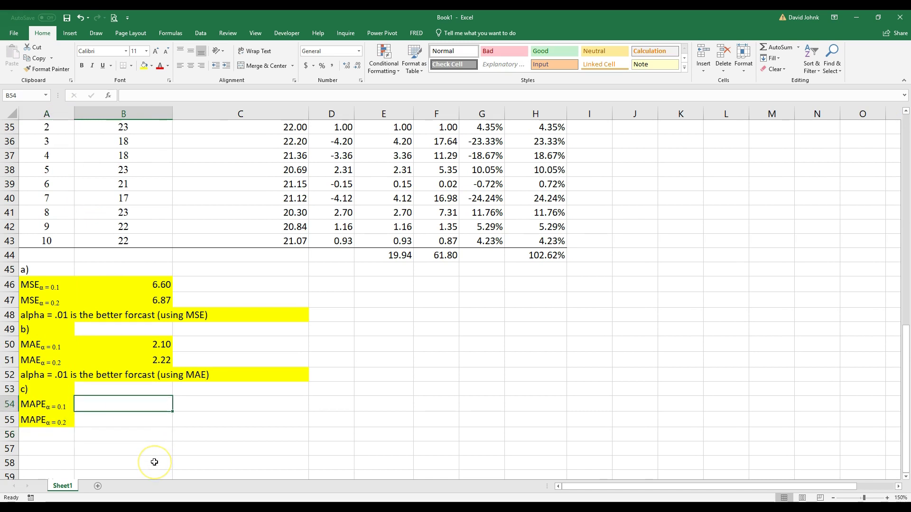
scroll(389, 467, "up", 6)
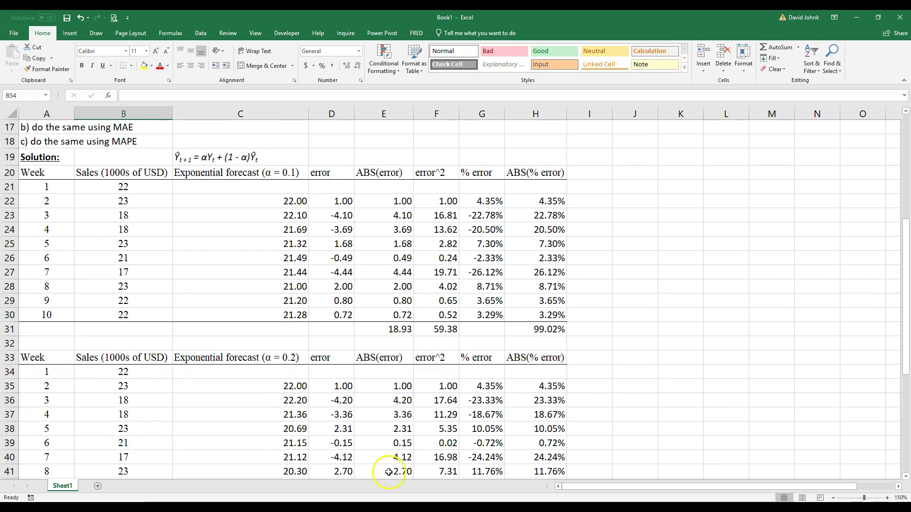
scroll(468, 363, "down", 3)
scroll(480, 348, "down", 4)
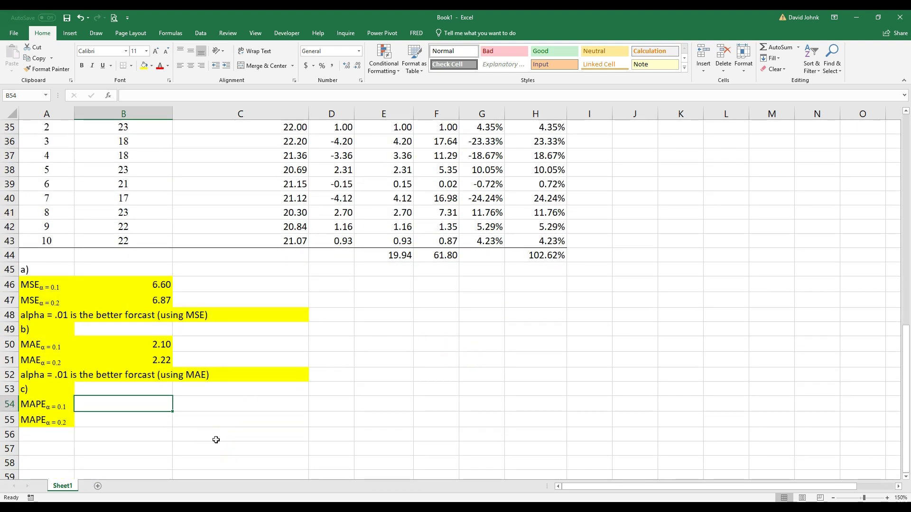
type("=")
scroll(332, 370, "up", 2)
left_click(537, 157)
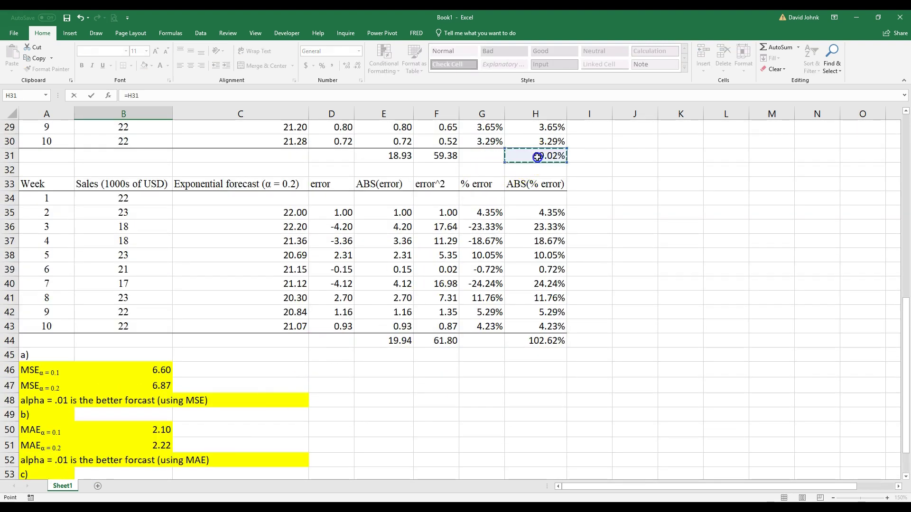
type("/count")
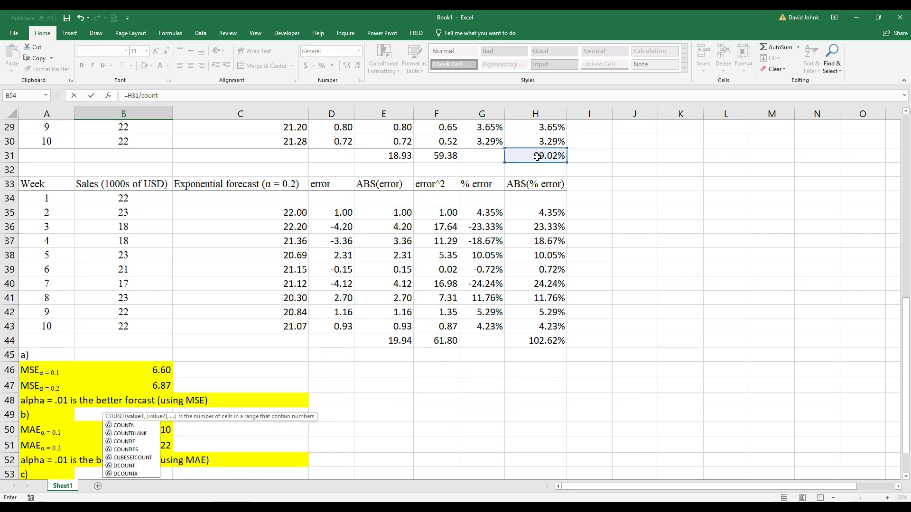
type("(")
scroll(585, 200, "up", 3)
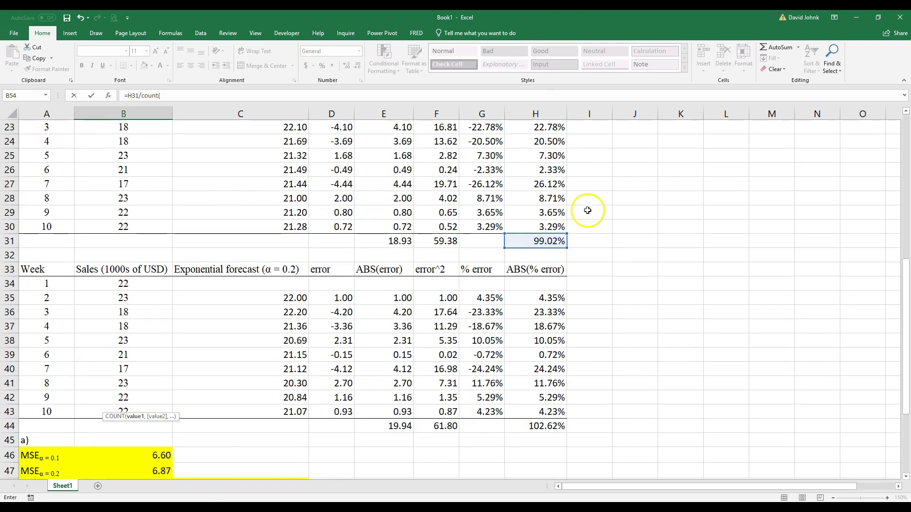
left_click_drag(550, 159, 545, 268)
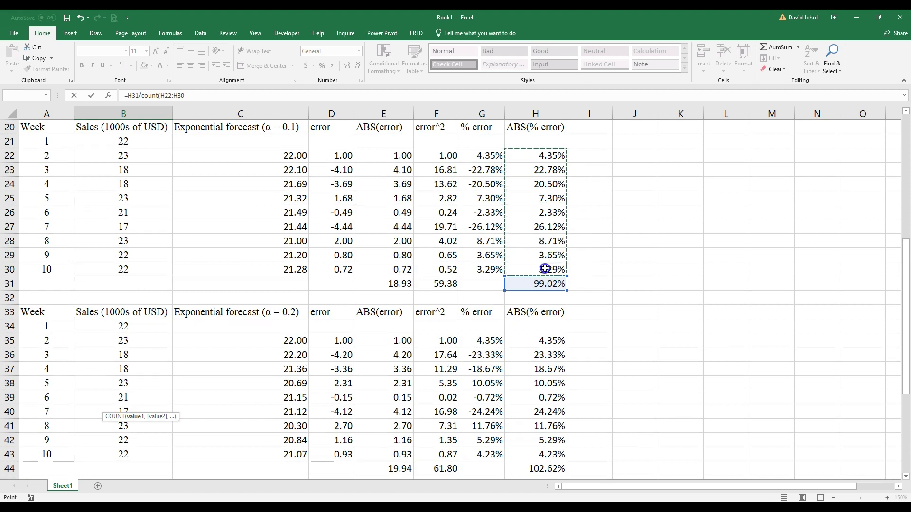
key("Return")
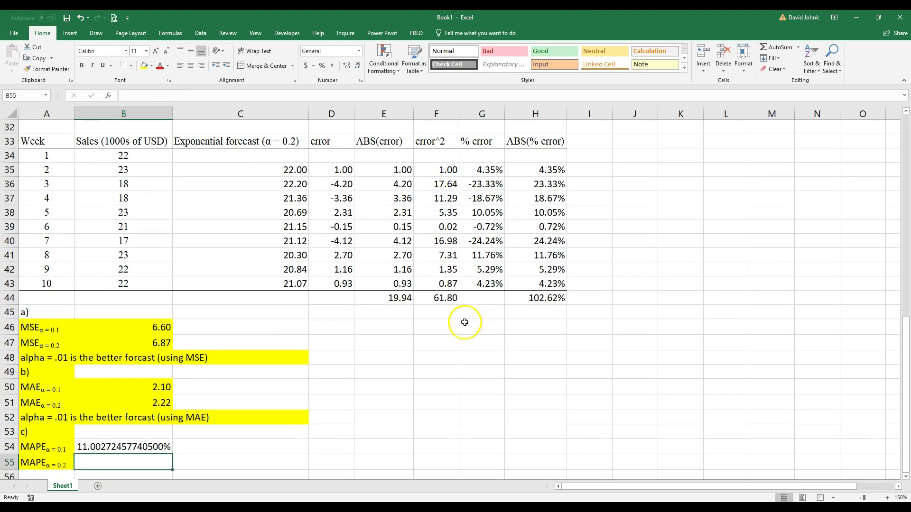
Calculate the MAPE for α = 0.2 in B55 with the formula =H44/COUNT(H35:H43)
type("=")
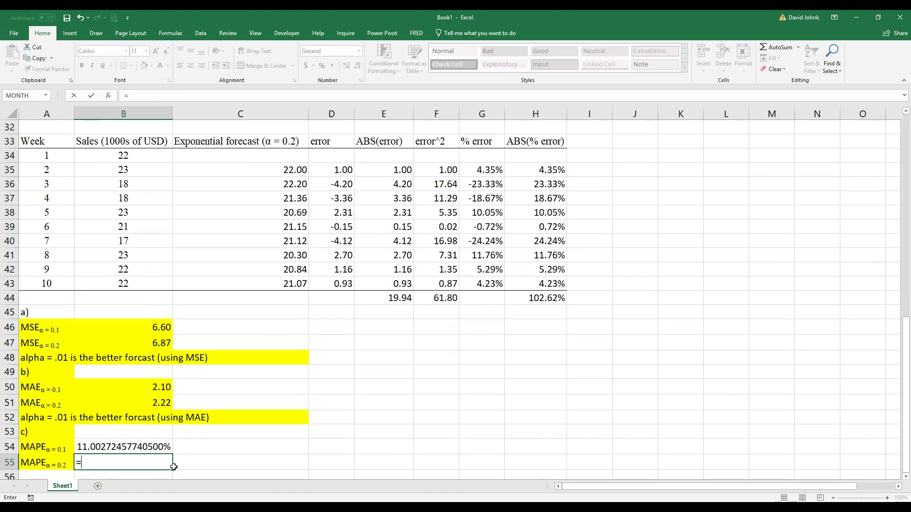
left_click(540, 298)
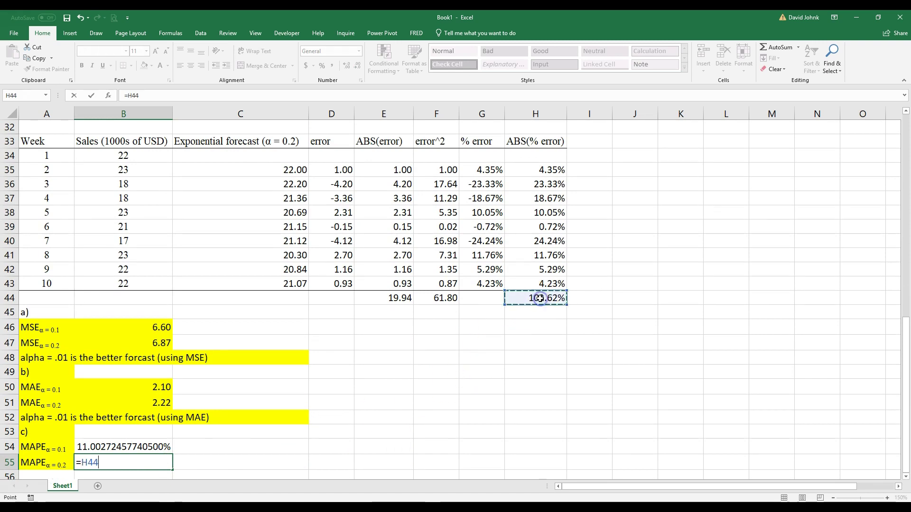
type("/coutn")
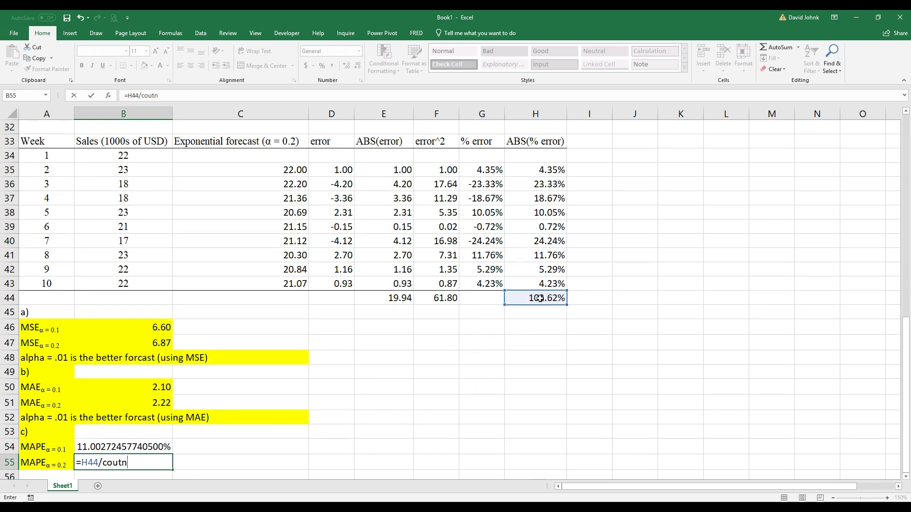
key("BackSpace")
key("BackSpace")
type("nt")
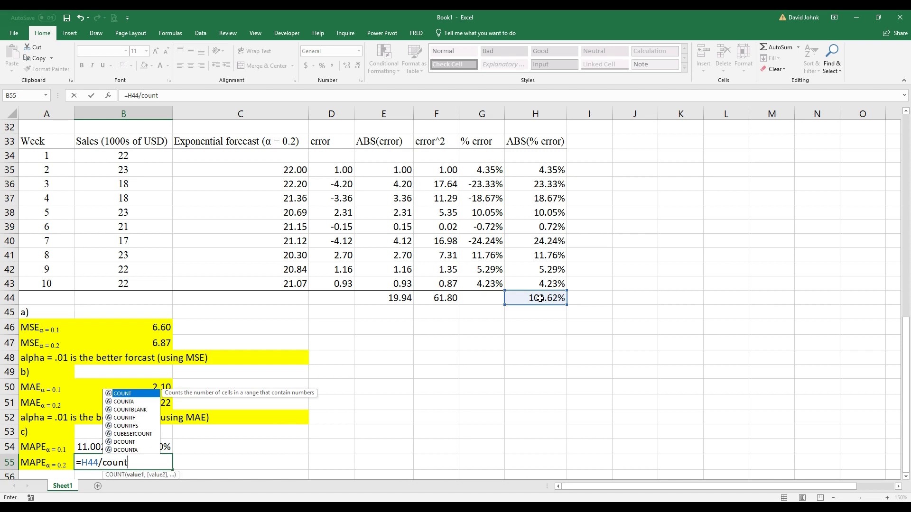
type("(")
left_click_drag(551, 170, 542, 284)
type(")")
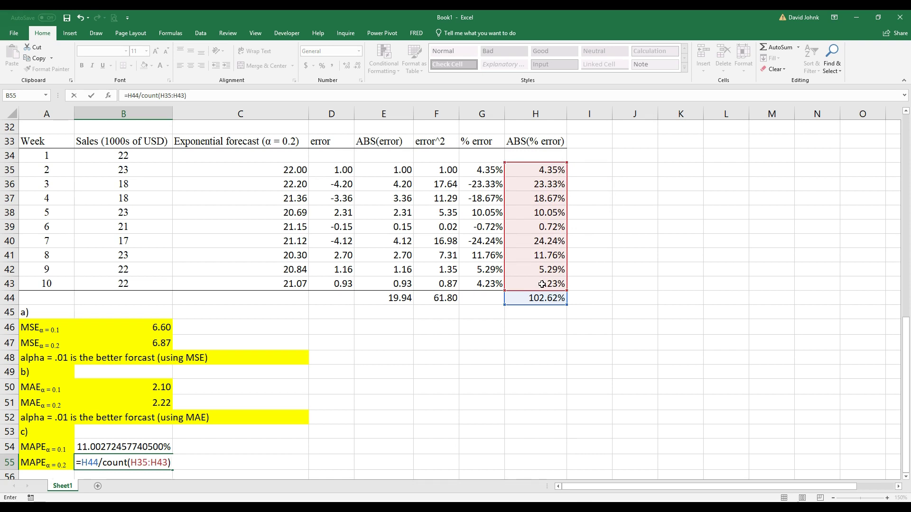
key("Return")
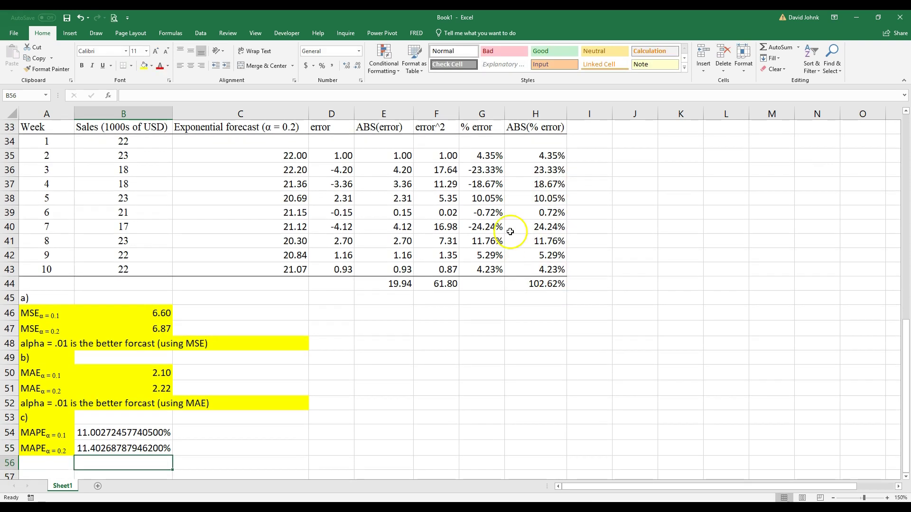
Apply the formatting of B50 to the MAPE values in B54:B55 and show them as percentages with two decimal places
left_click(151, 372)
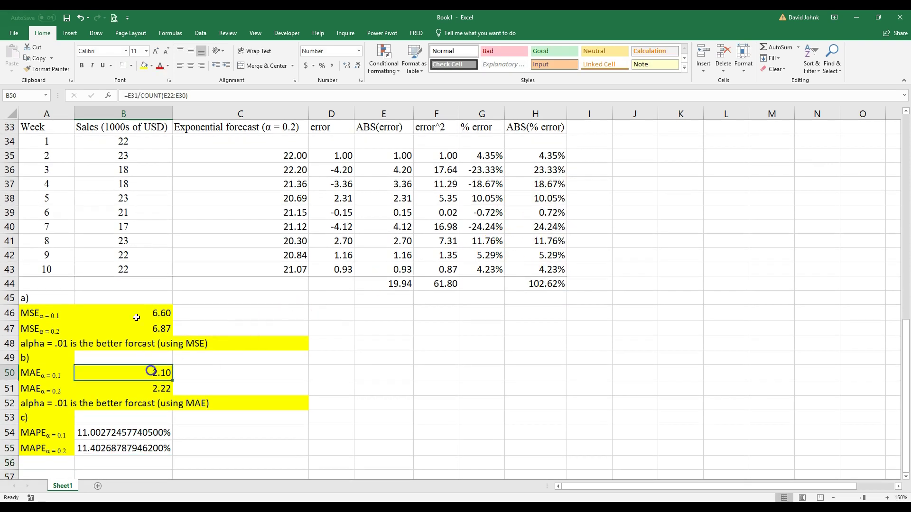
left_click(51, 70)
left_click_drag(119, 427, 124, 450)
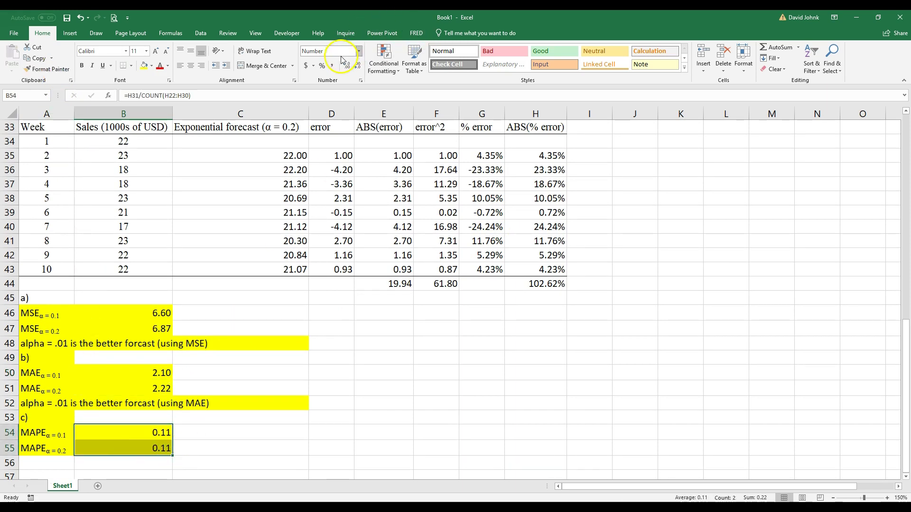
left_click(322, 65)
left_click(347, 66)
left_click(346, 65)
left_click(212, 474)
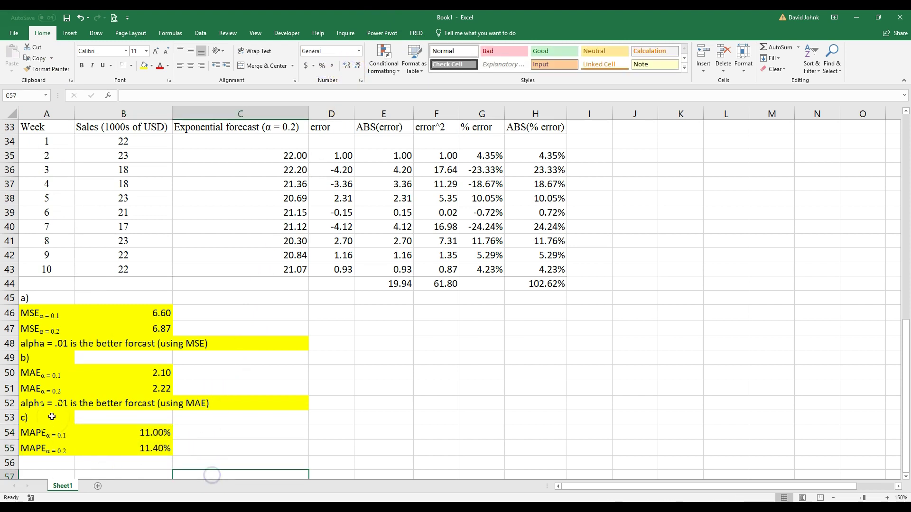
Copy the highlighted MAE conclusion from A52:C52 into row 56, starting at A56
left_click_drag(32, 407, 244, 404)
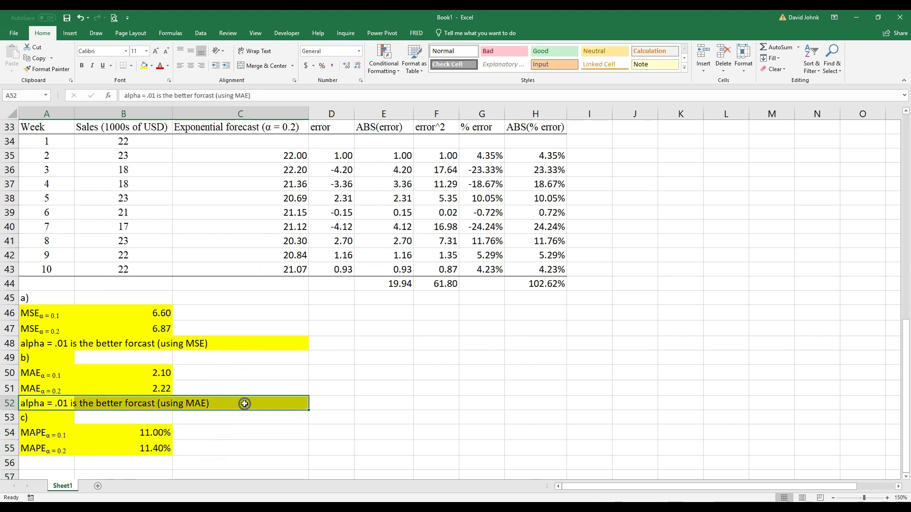
right_click(244, 404)
left_click(267, 209)
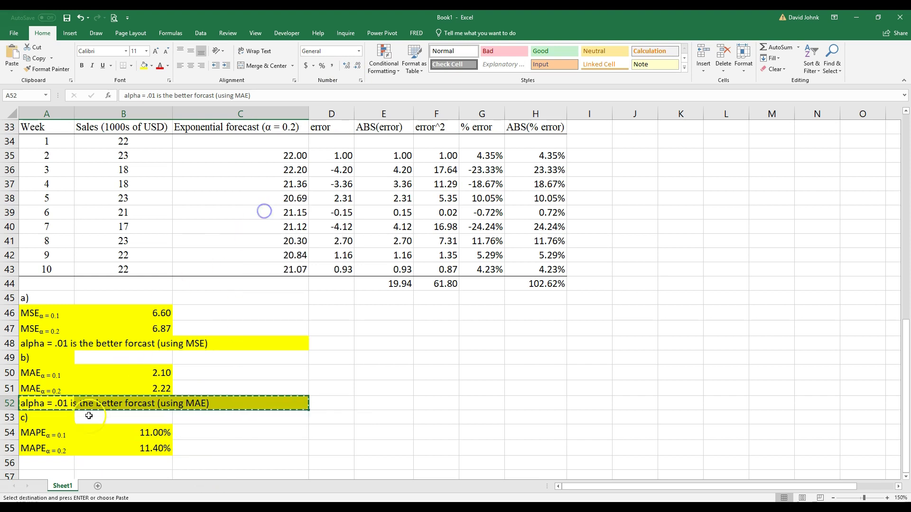
left_click(59, 462)
key("ctrl+v")
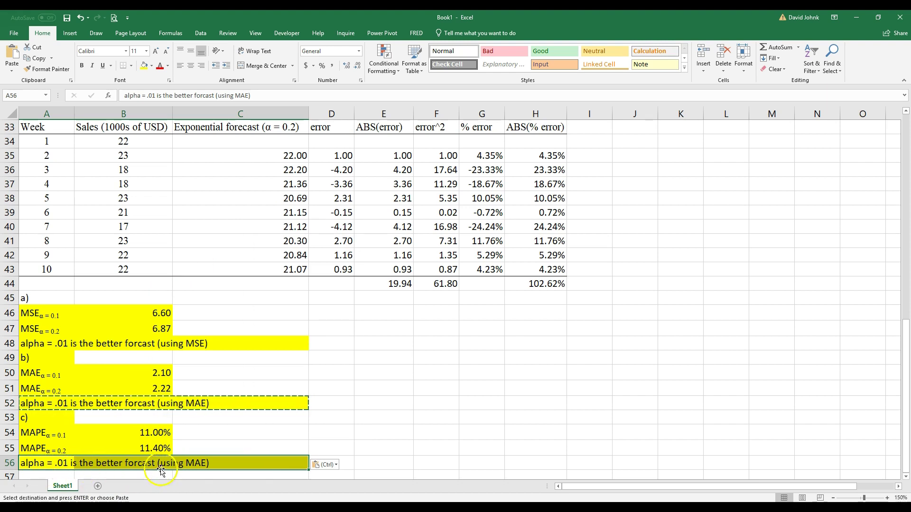
Edit the conclusion in A56 to read "alpha = .01 is the better forcast (using MAPE)"
left_click(33, 462)
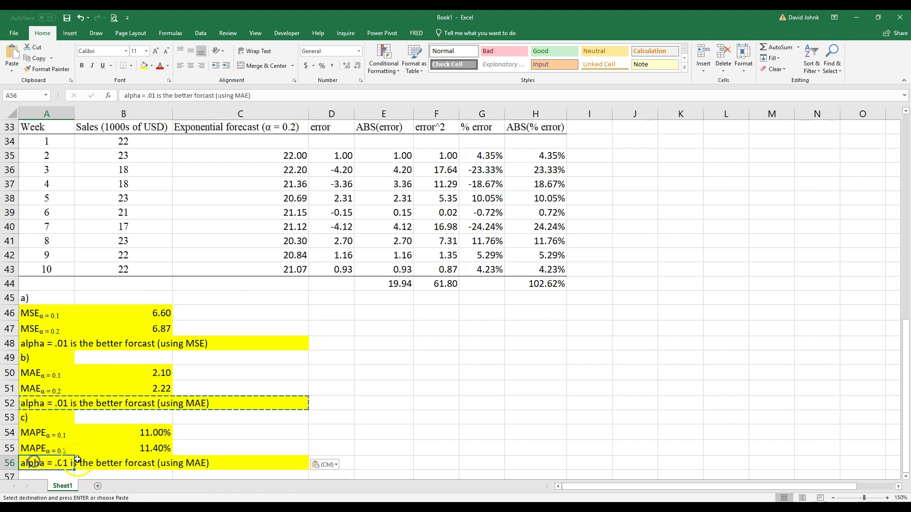
double_click(197, 463)
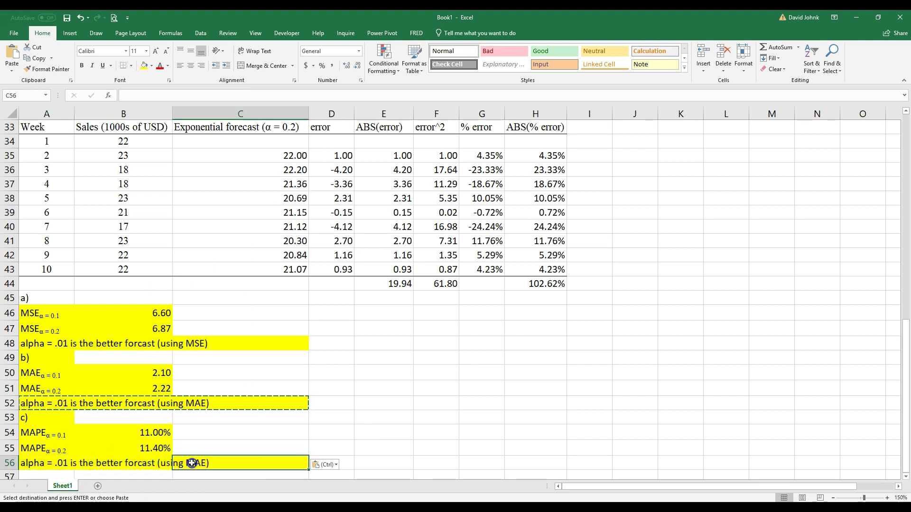
double_click(33, 464)
left_click(182, 461)
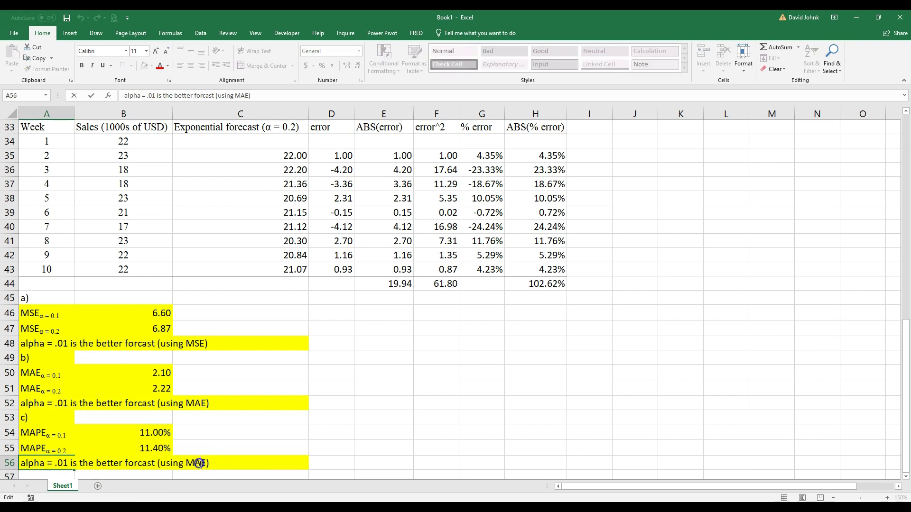
type("P")
key("Return")
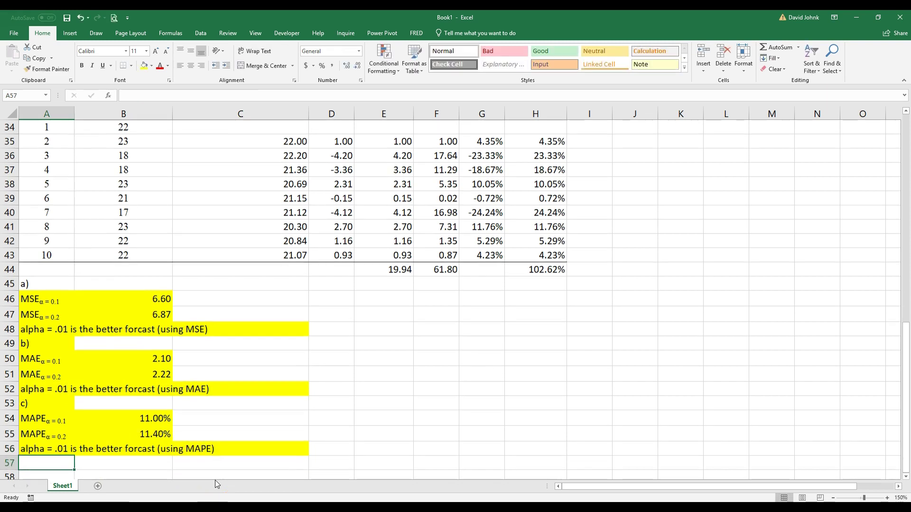
left_click_drag(45, 418, 157, 419)
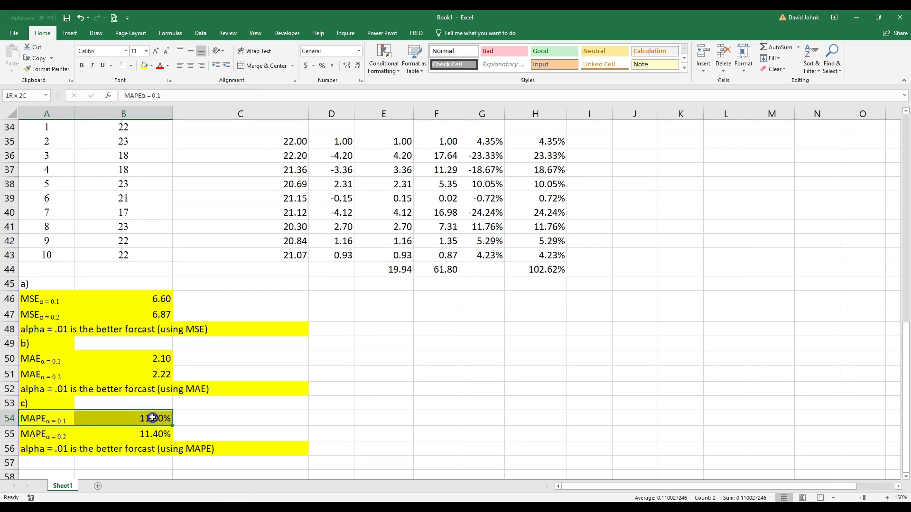
left_click(182, 467)
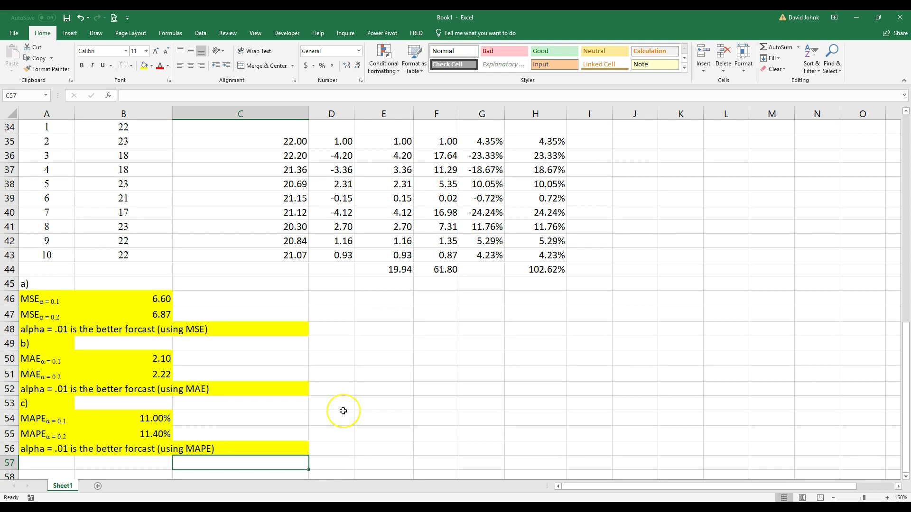
Move the sales line chart closer to the given data so it starts at about column F
scroll(341, 411, "up", 5)
scroll(343, 412, "up", 6)
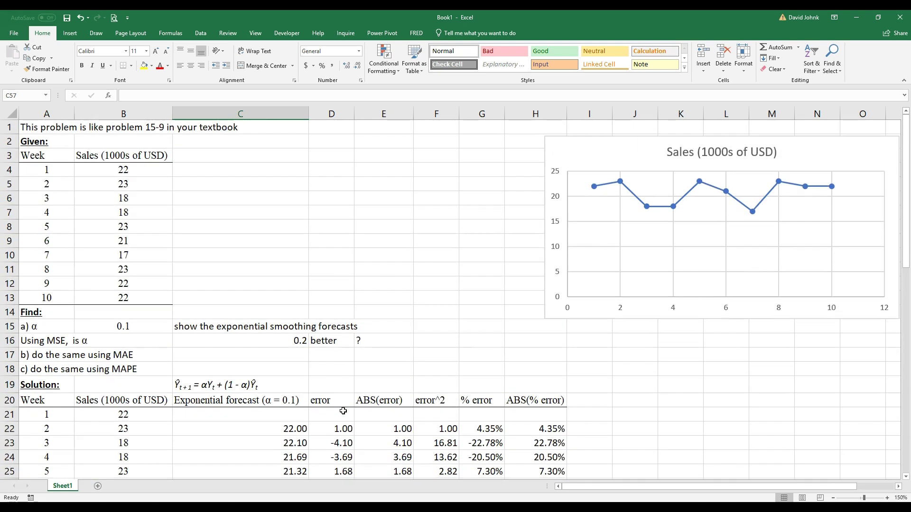
left_click_drag(561, 150, 427, 170)
Review the forecast tables and the MSE, MAE and MAPE conclusions in rows 45 to 56
scroll(220, 248, "down", 1)
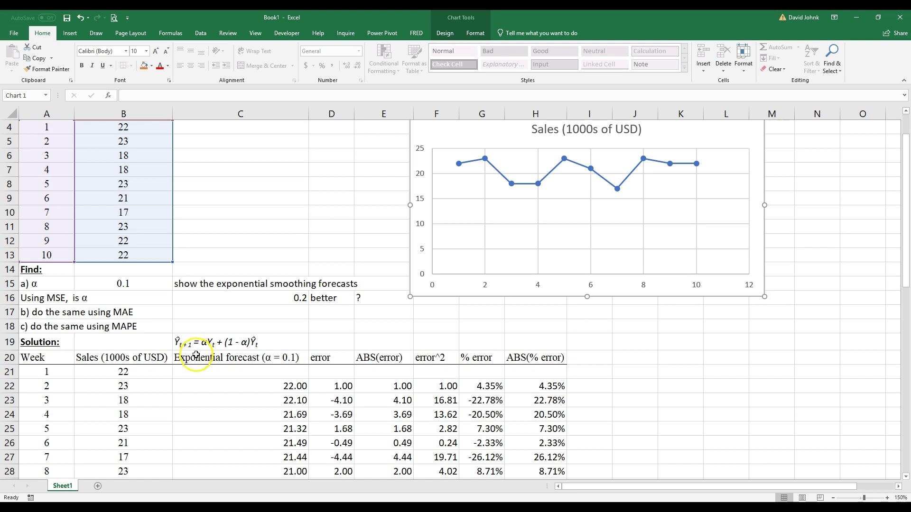
scroll(194, 355, "down", 11)
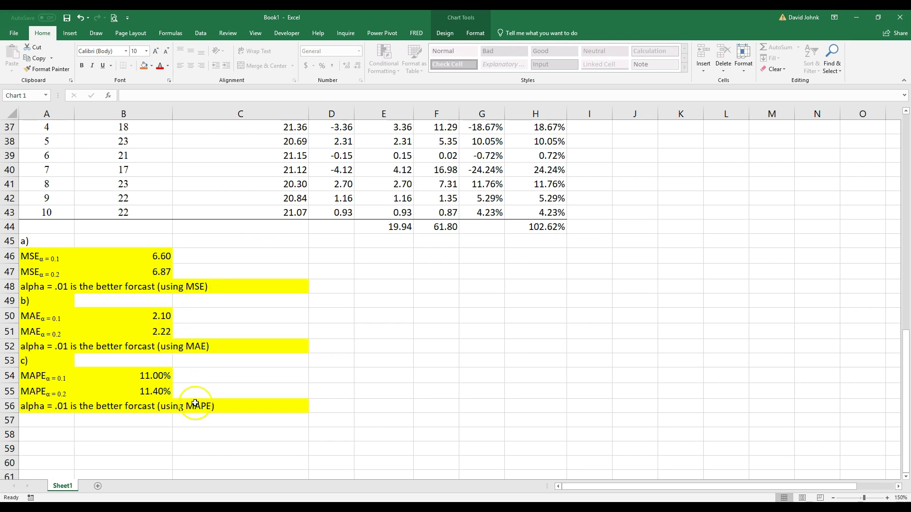
scroll(195, 404, "up", 1)
left_click_drag(26, 330, 256, 343)
left_click(11, 389)
left_click(38, 389)
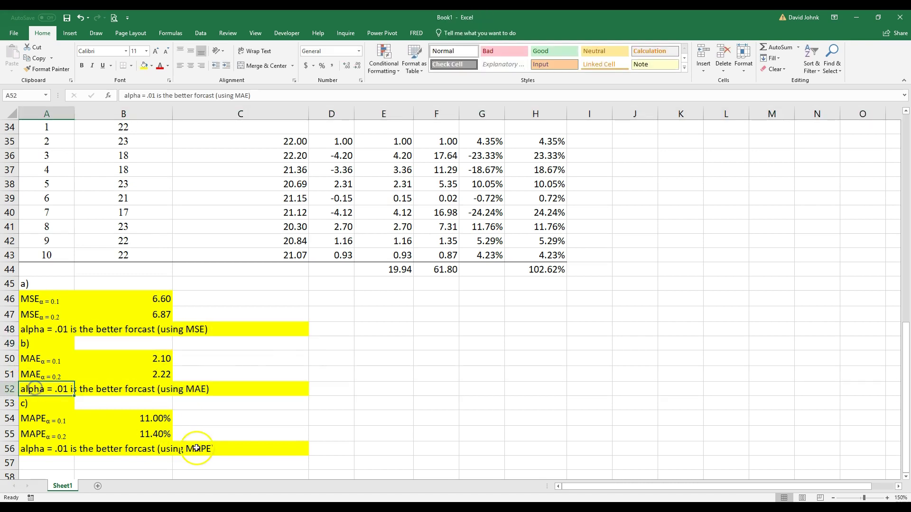
left_click(199, 448)
scroll(204, 461, "up", 11)
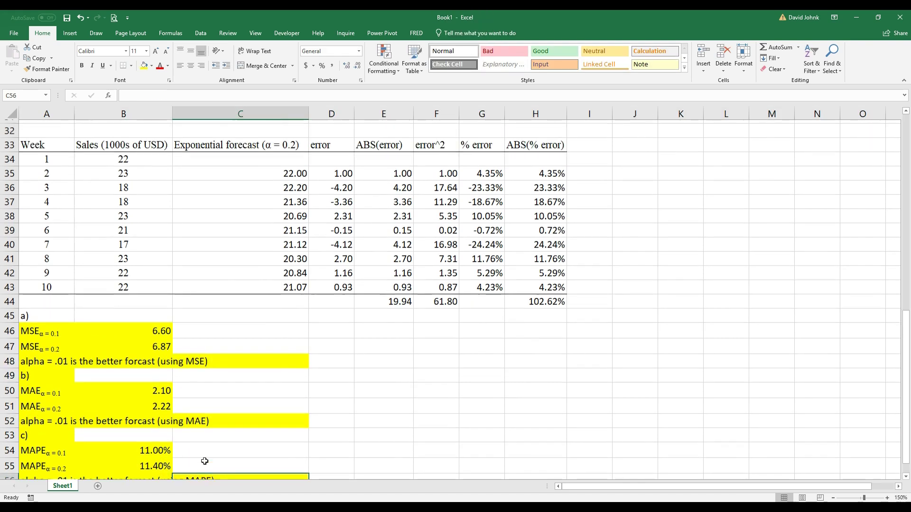